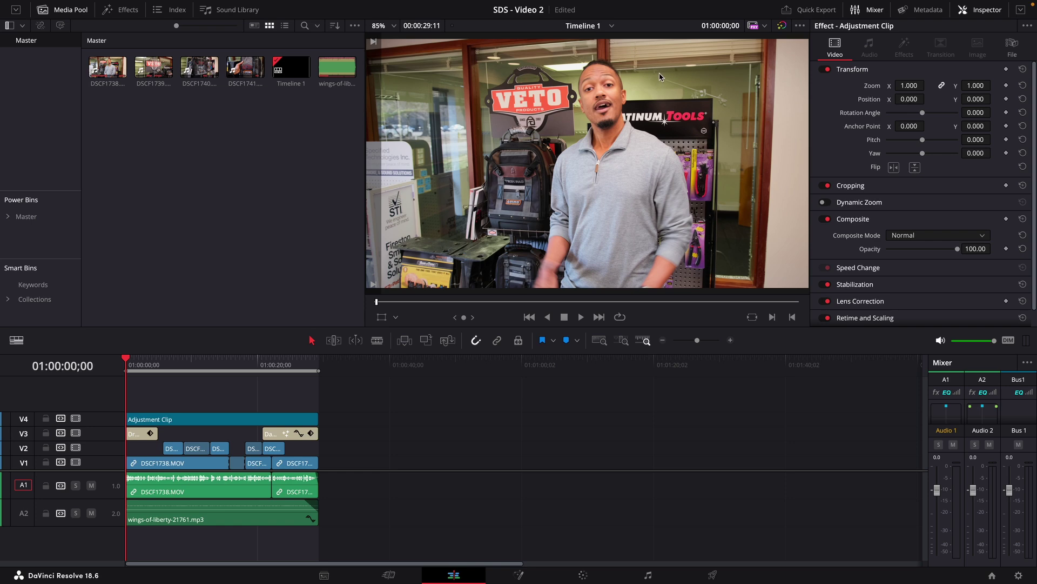
- Reset the viewer's preview framing using the zoom options
scroll(680, 155, "up", 3)
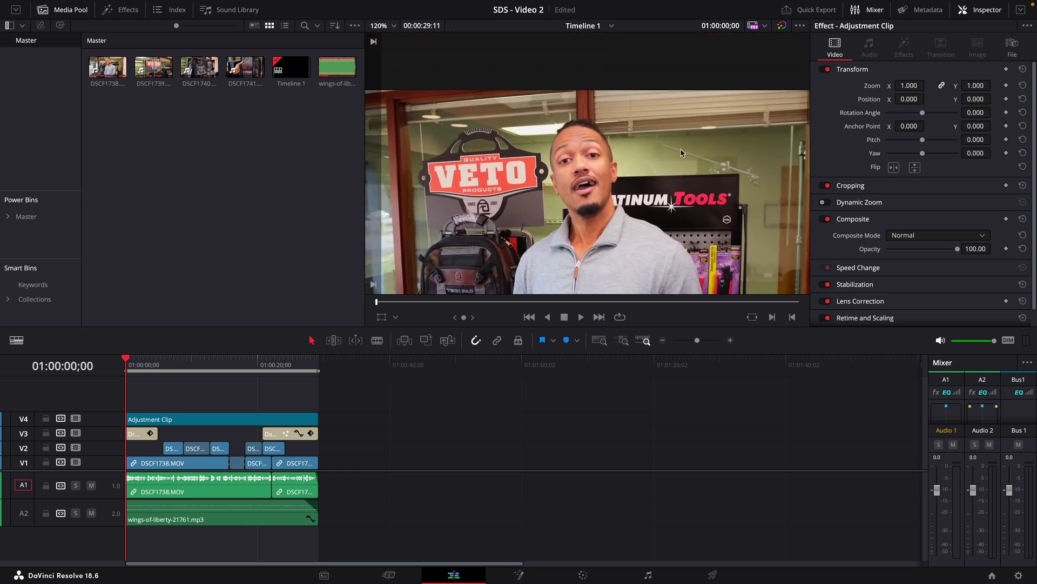
scroll(680, 155, "up", 5)
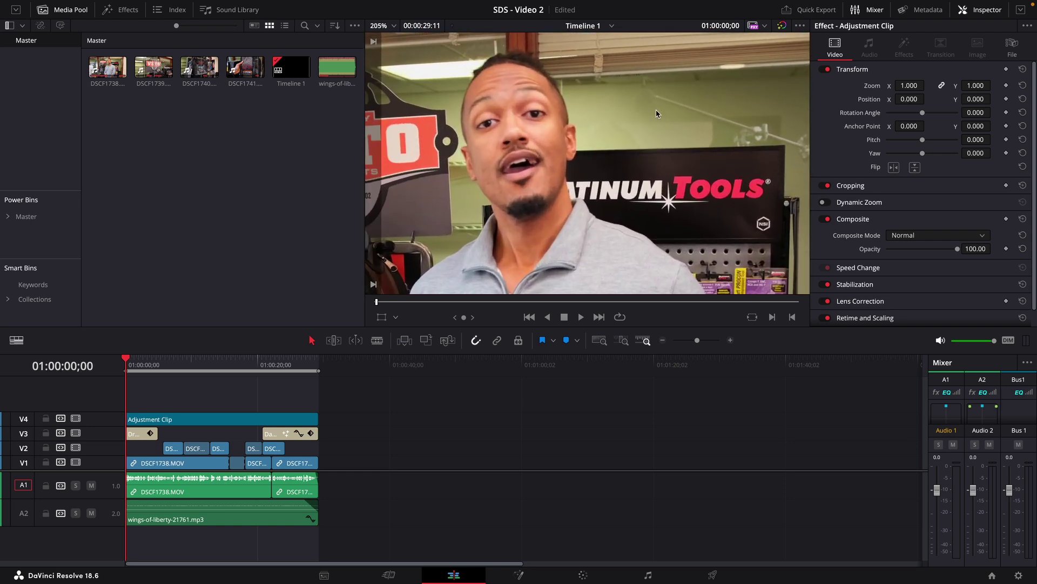
scroll(651, 106, "up", 1)
scroll(743, 118, "down", 3)
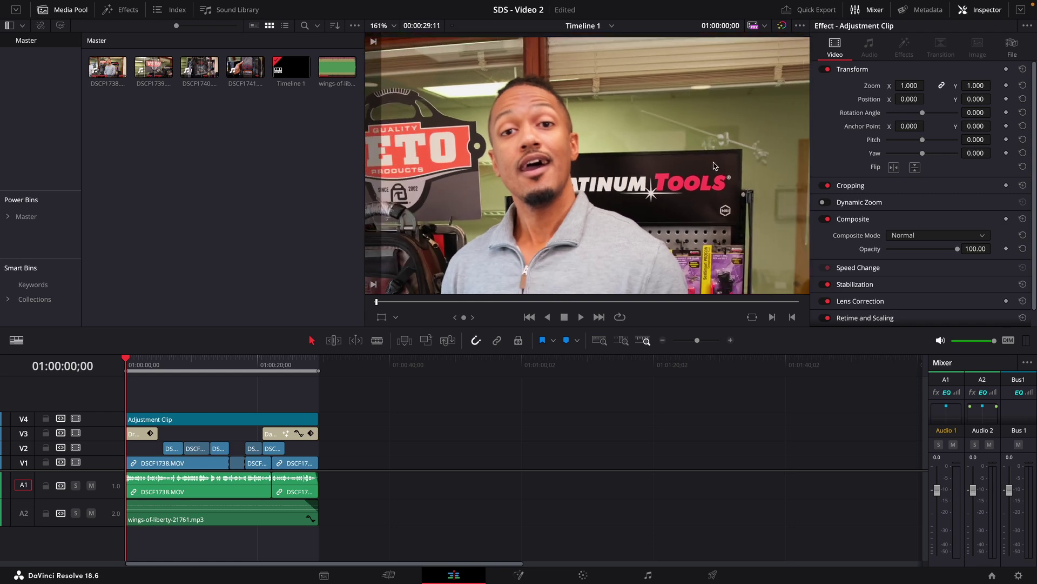
scroll(713, 164, "down", 1)
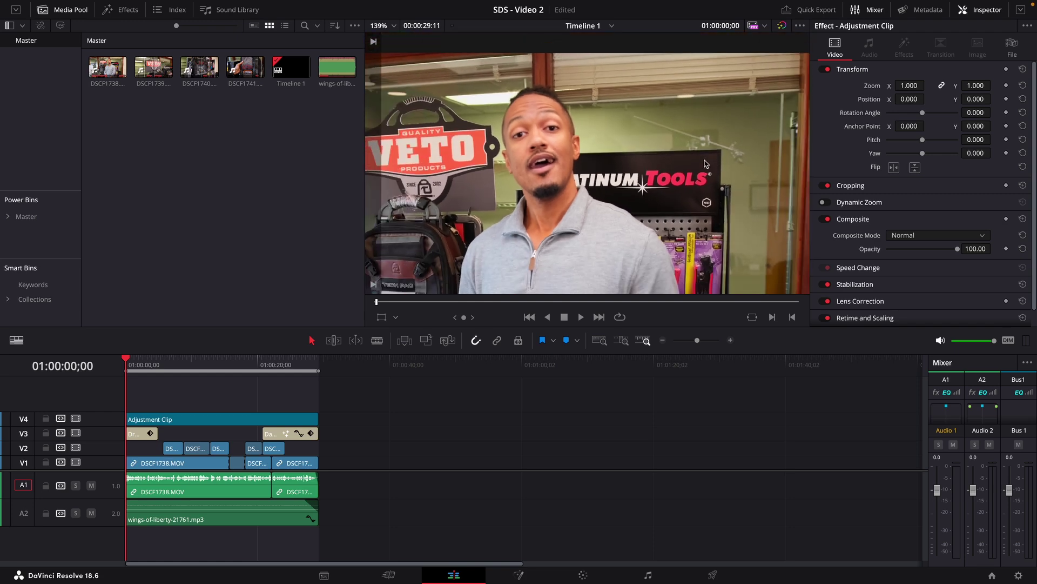
scroll(713, 124, "down", 2)
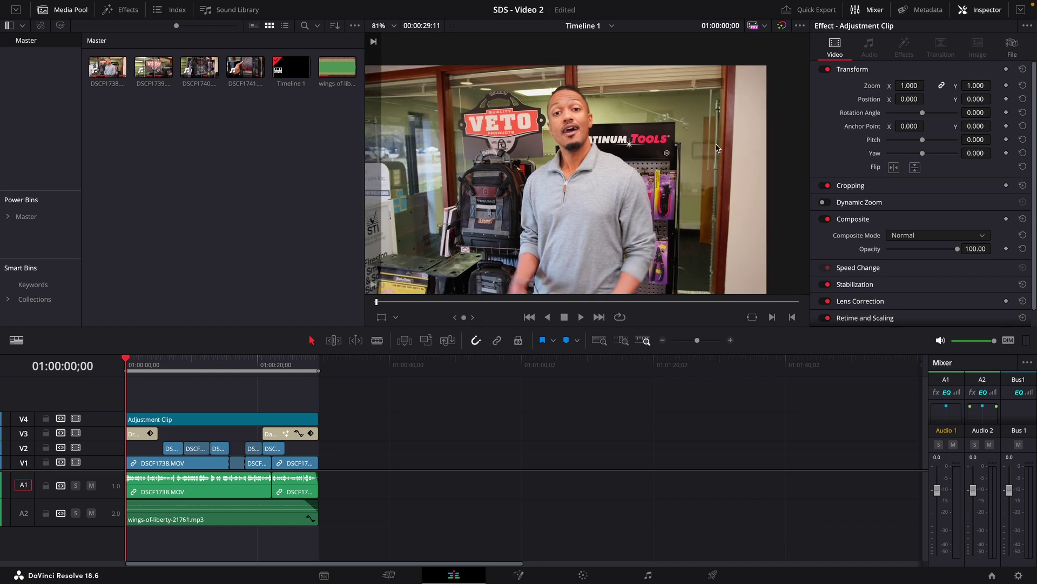
scroll(667, 145, "up", 1)
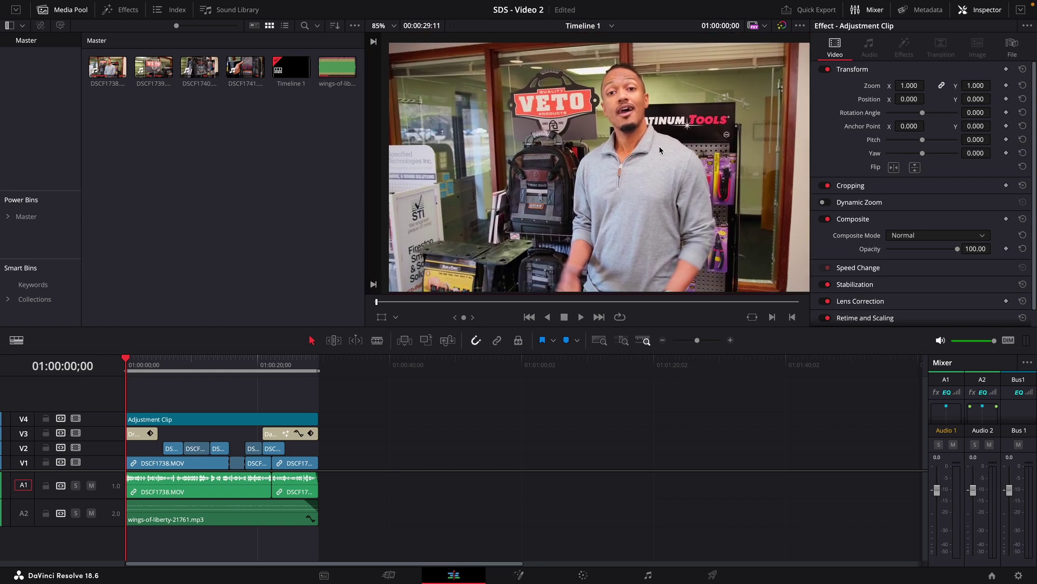
scroll(662, 155, "down", 1)
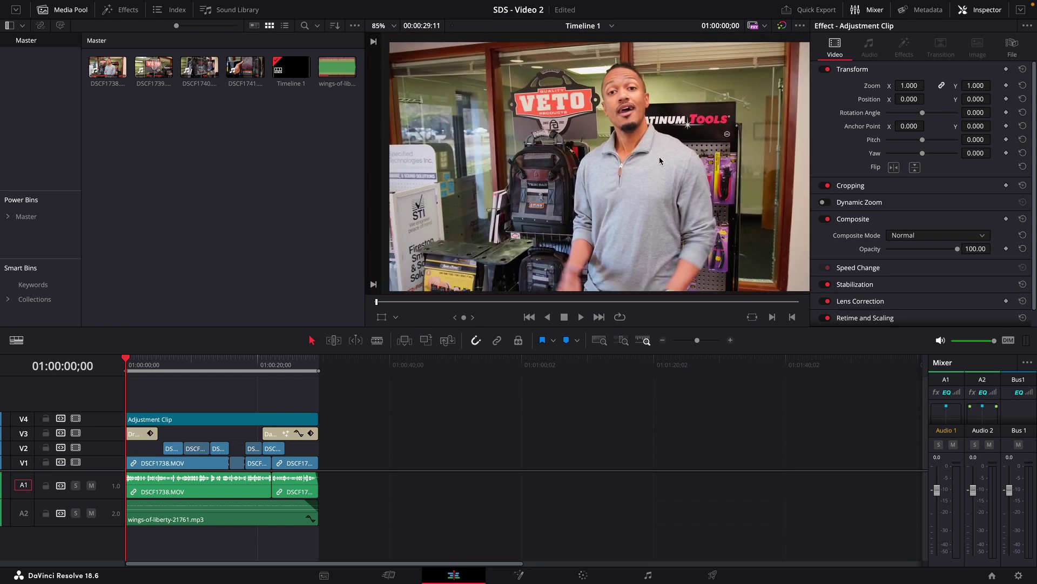
left_click(393, 25)
left_click(399, 41)
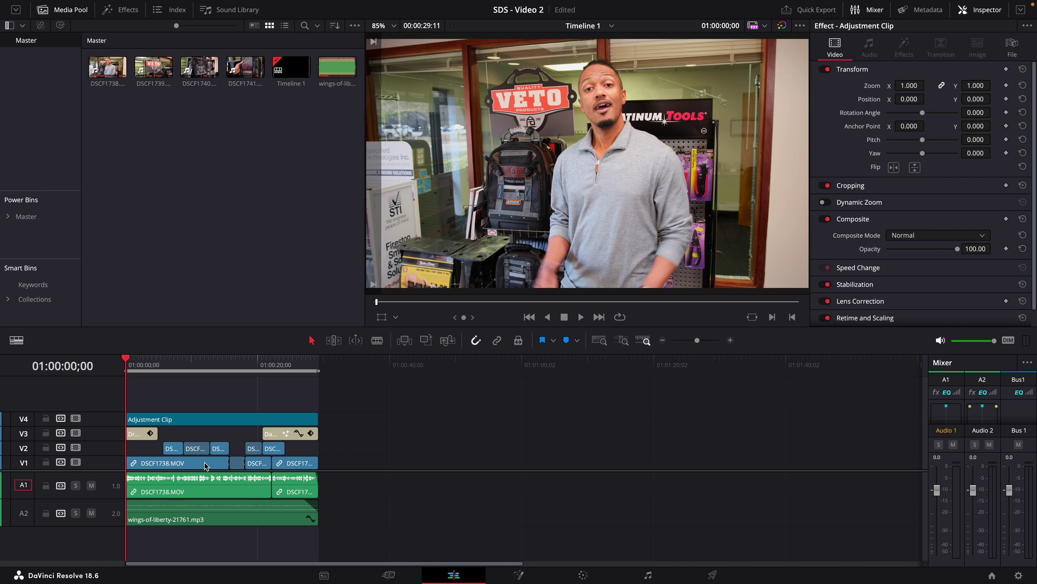
- At the name-title frame, mute A1 and A2 and select the Draw On 2 Lines Lower Third clip
left_click_drag(167, 372, 134, 372)
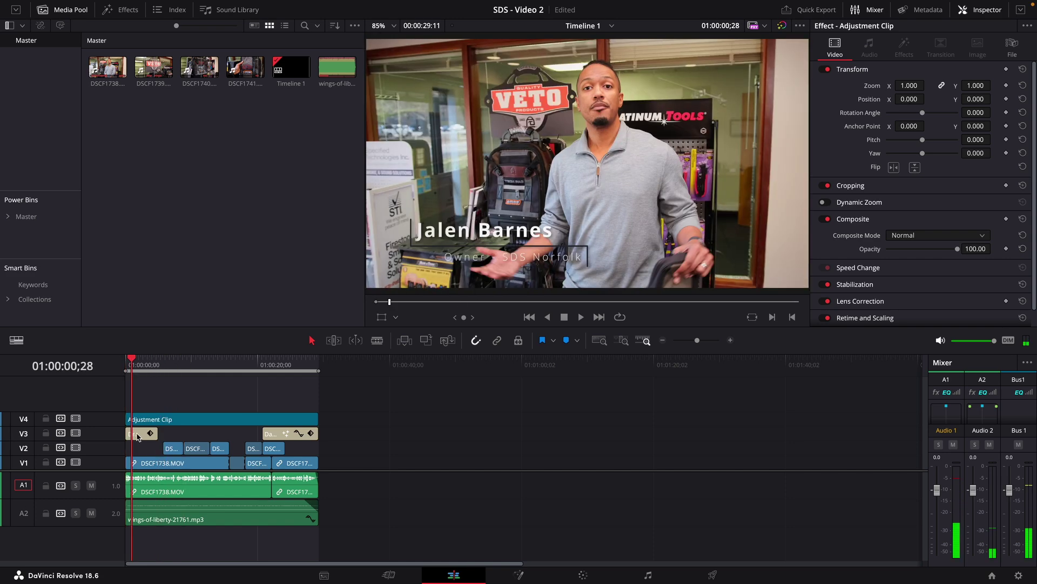
left_click(91, 485)
left_click(91, 512)
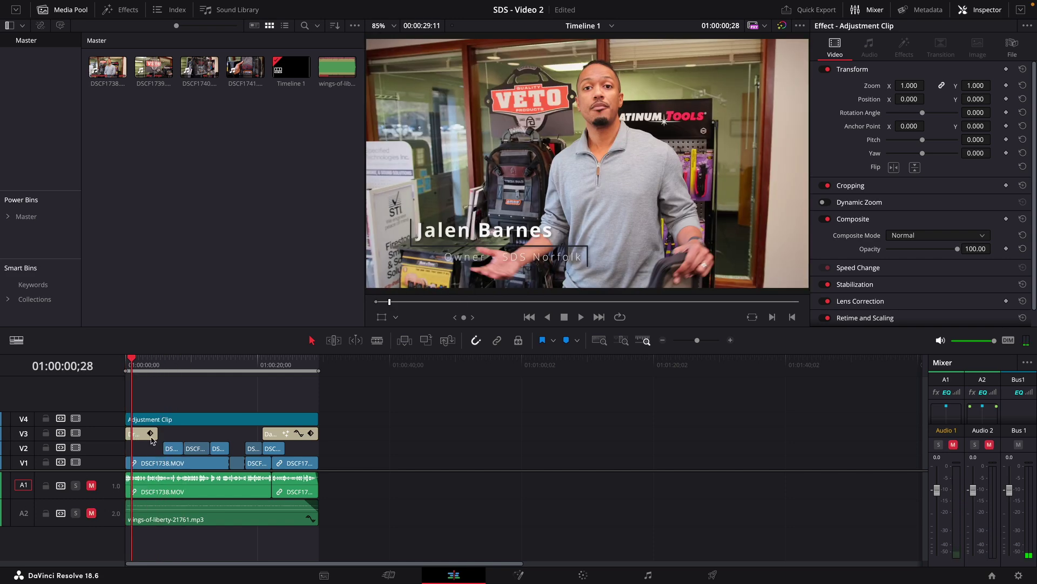
left_click(134, 434)
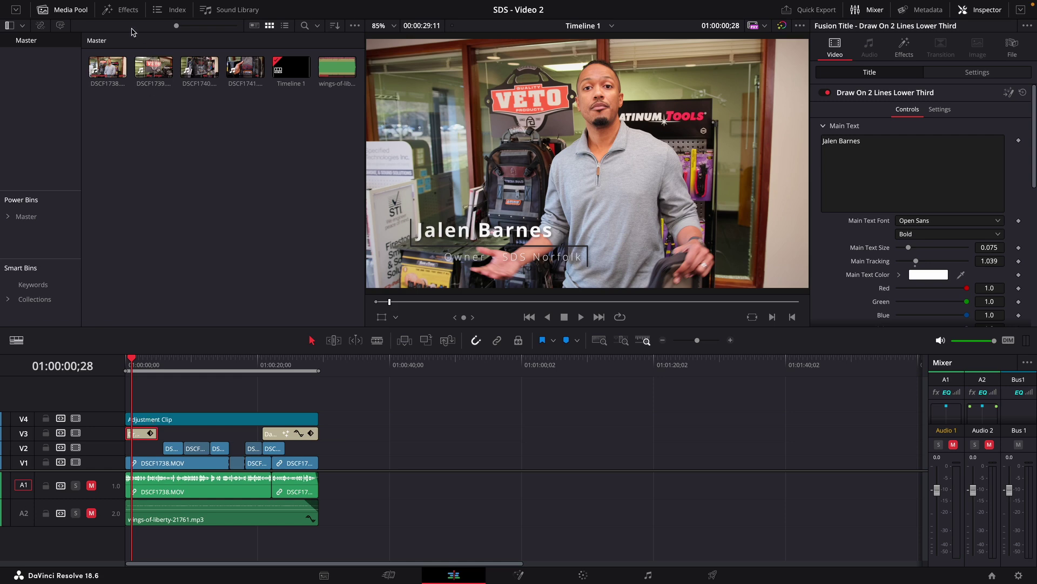
- Show the Effects library's Titles list and zoom the timeline in on the title clip
left_click(121, 10)
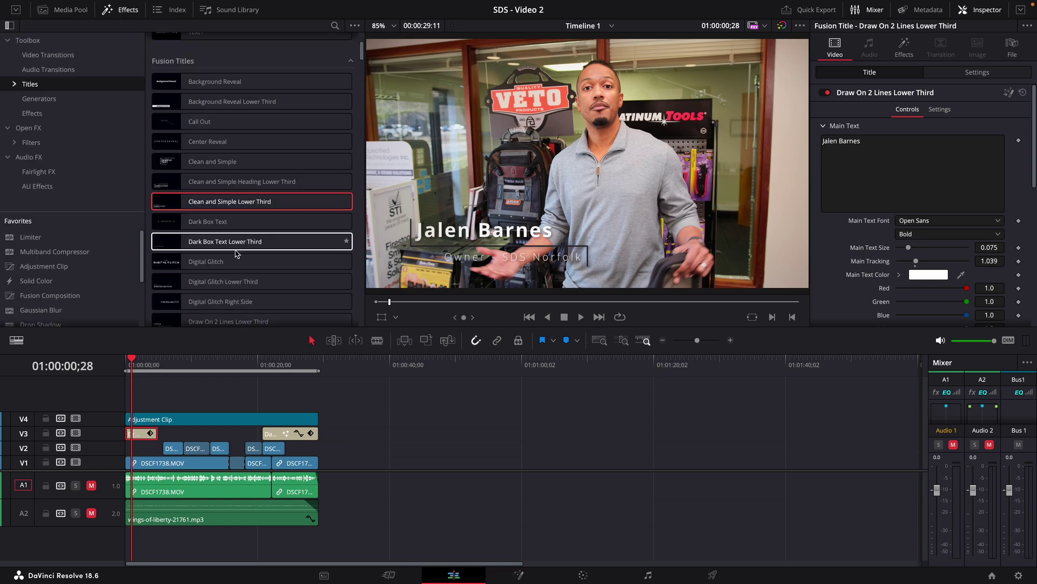
key("ctrl+equal")
scroll(185, 195, "down", 5)
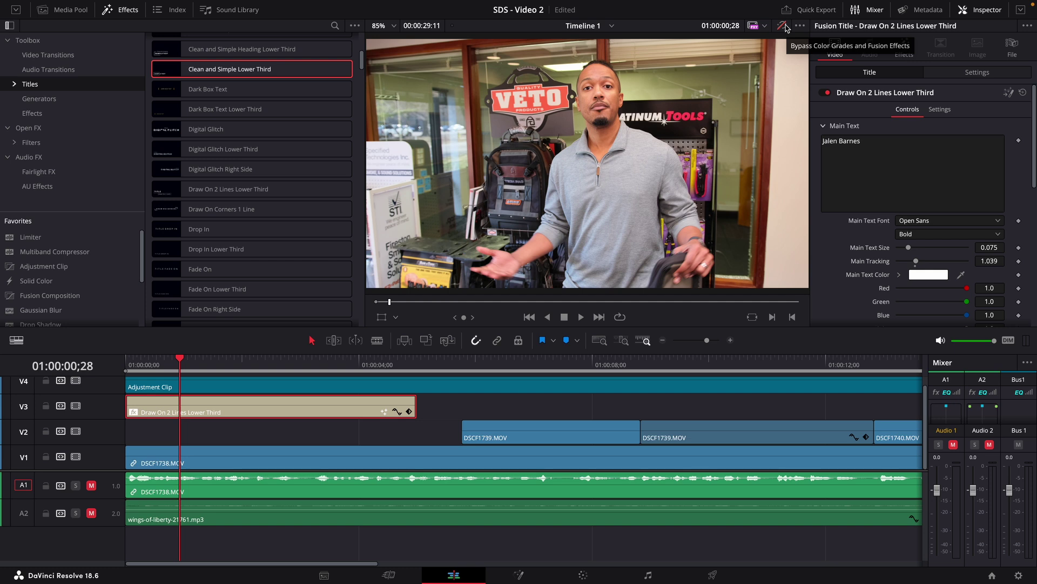
- Turn colour grades and Fusion effects back on
left_click(782, 26)
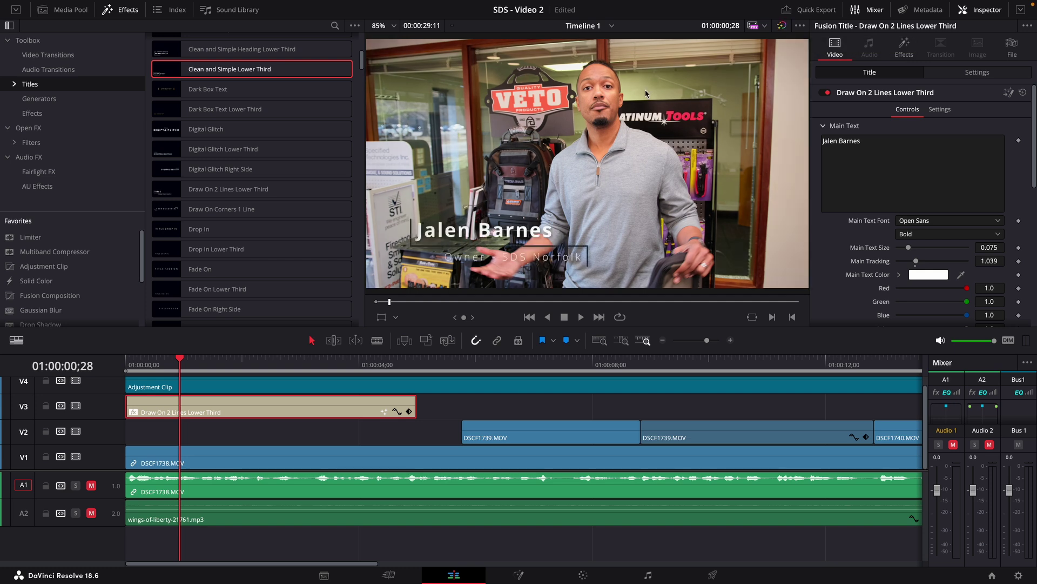
scroll(235, 429, "down", 2)
scroll(236, 430, "down", 1)
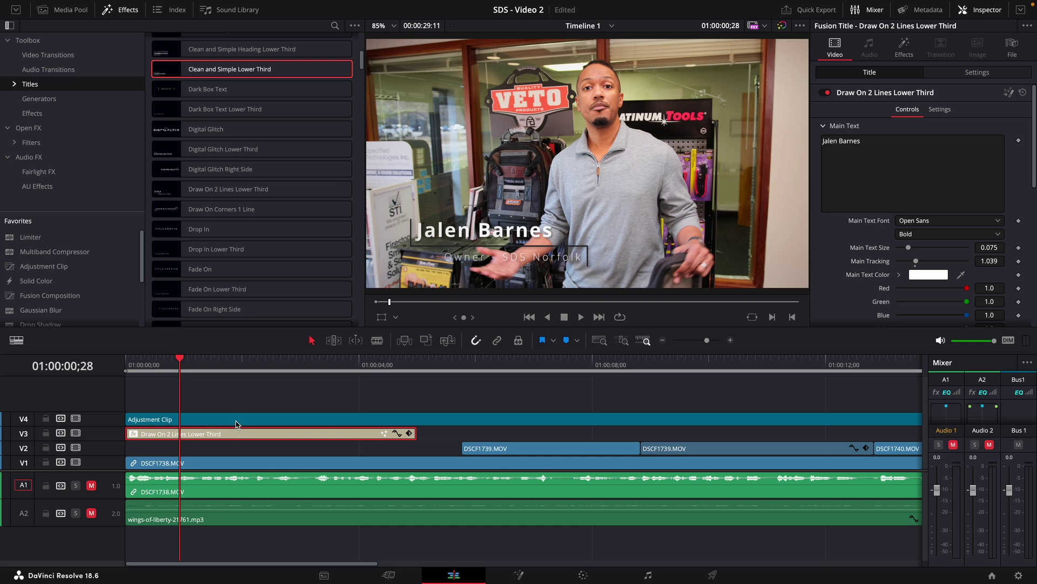
- Select the Adjustment Clip and toggle V4's video track off and on twice to compare, leaving it enabled
left_click(235, 421)
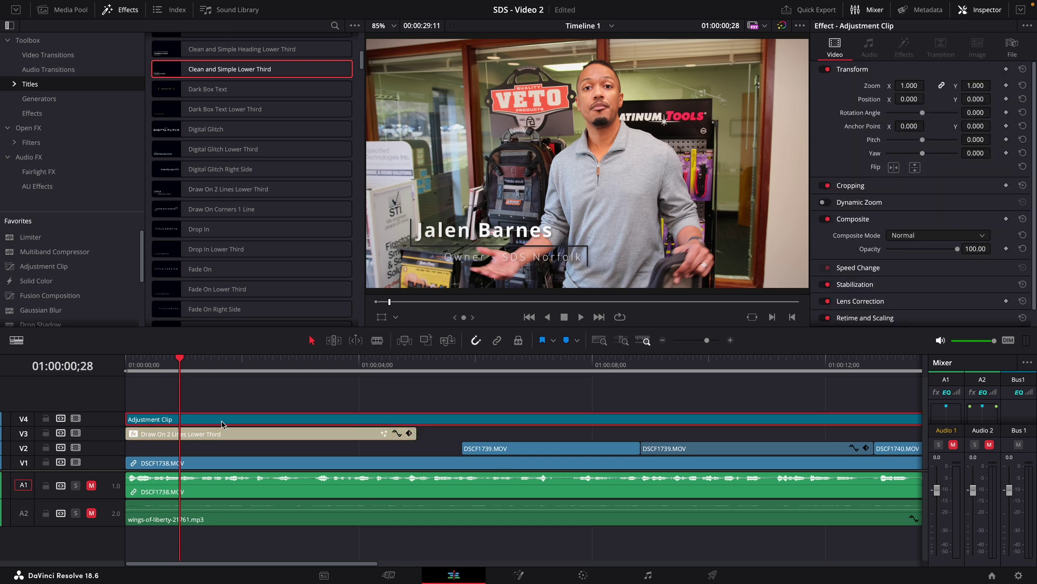
left_click(75, 419)
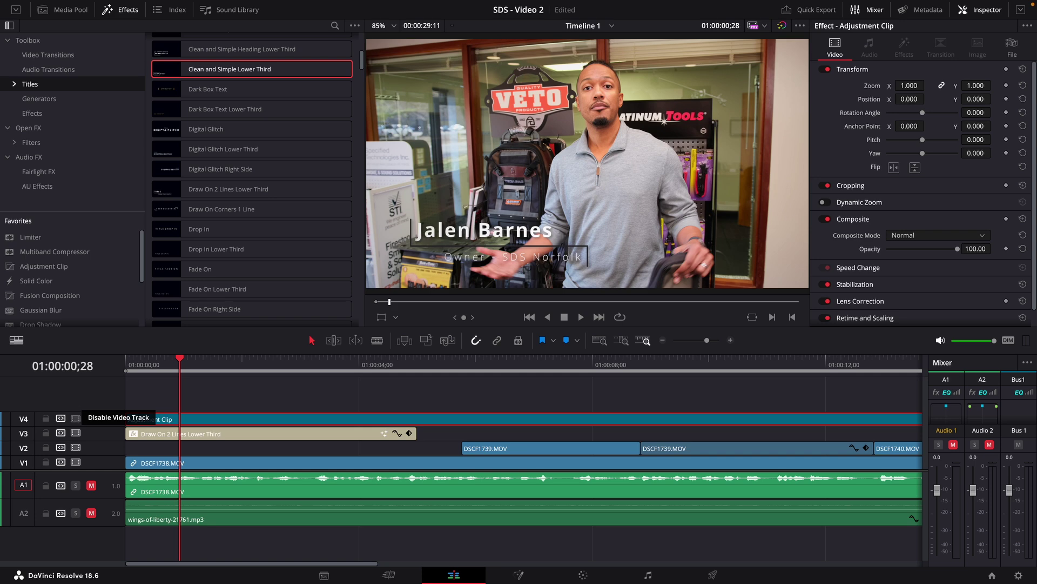
left_click(76, 419)
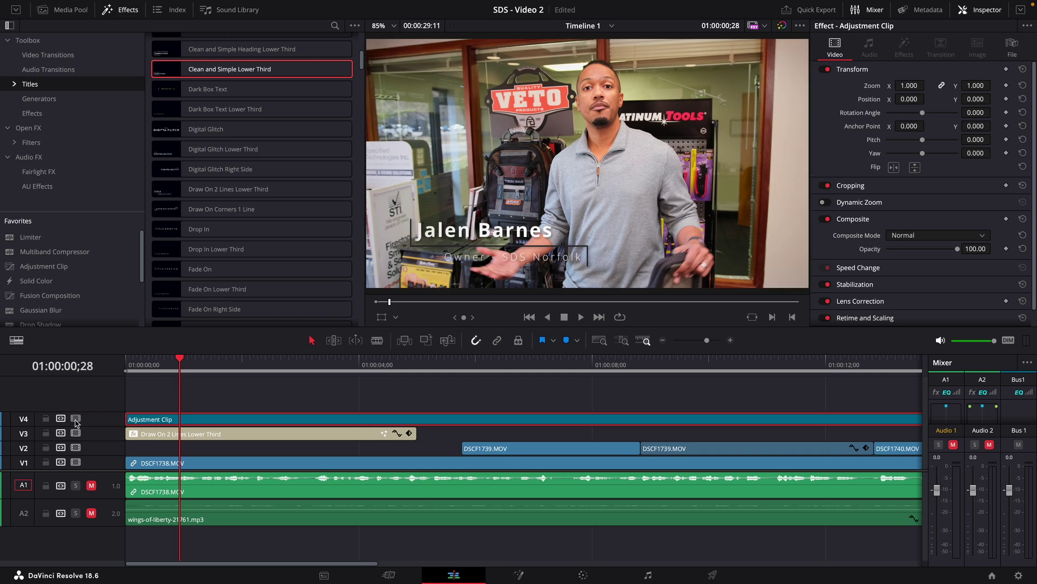
left_click(76, 419)
left_click(76, 420)
scroll(245, 423, "up", 2)
scroll(245, 423, "down", 6)
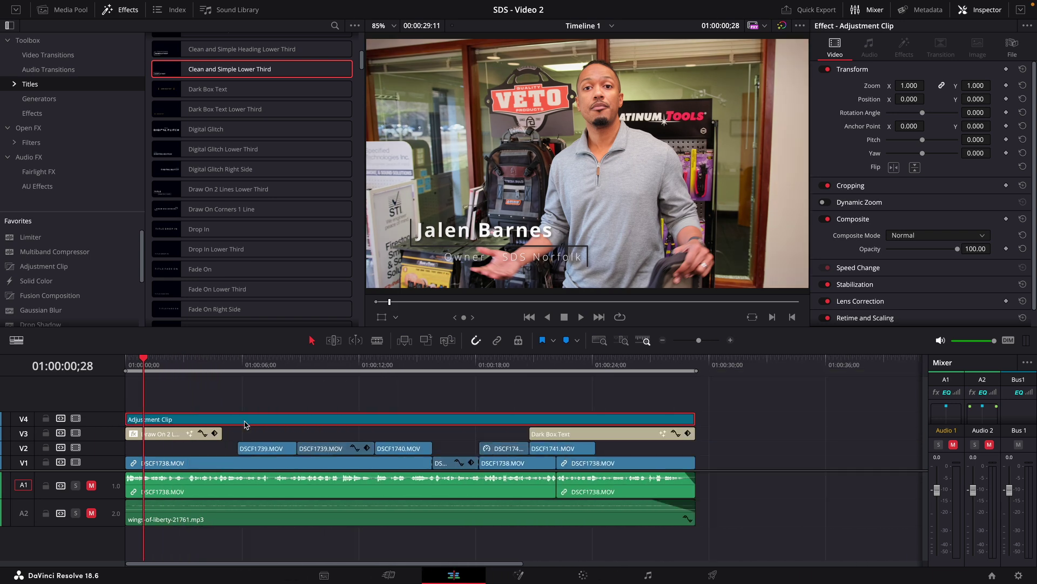
scroll(224, 410, "up", 6)
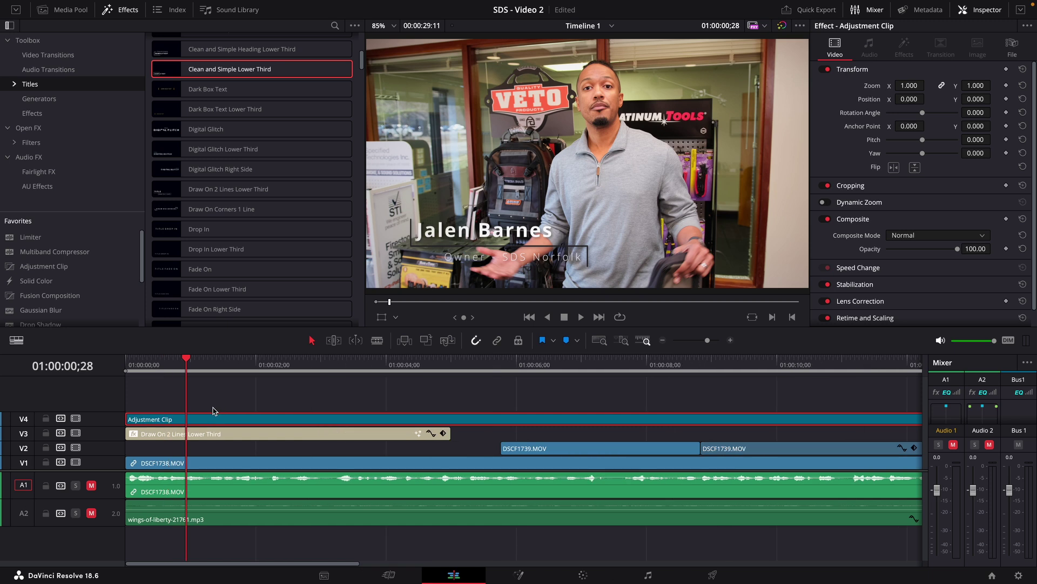
- Select the lower-third title, scrub through its frames, and bring back the Media Pool
left_click(166, 435)
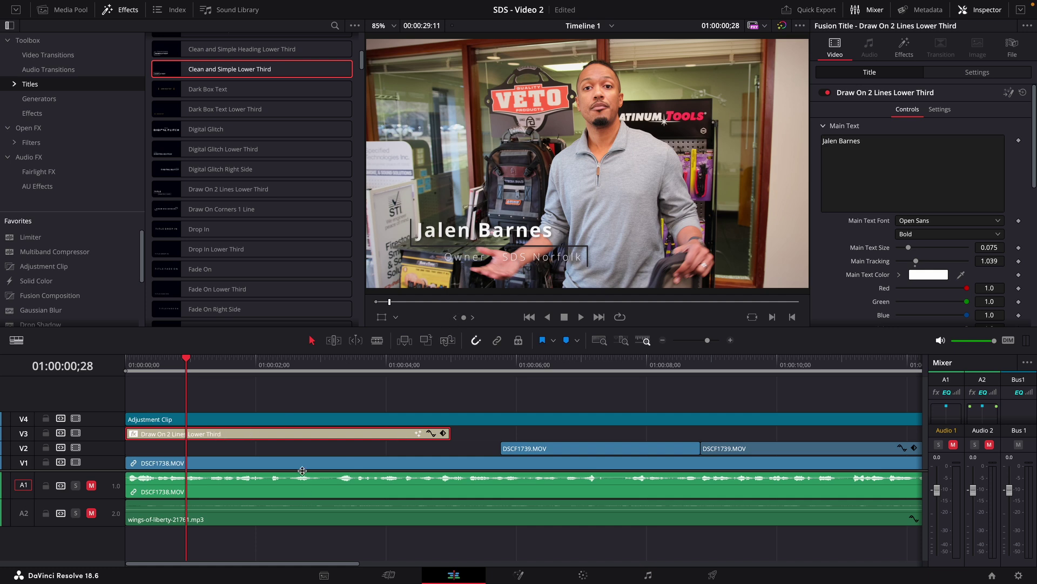
left_click_drag(144, 369, 460, 358)
scroll(471, 427, "up", 2)
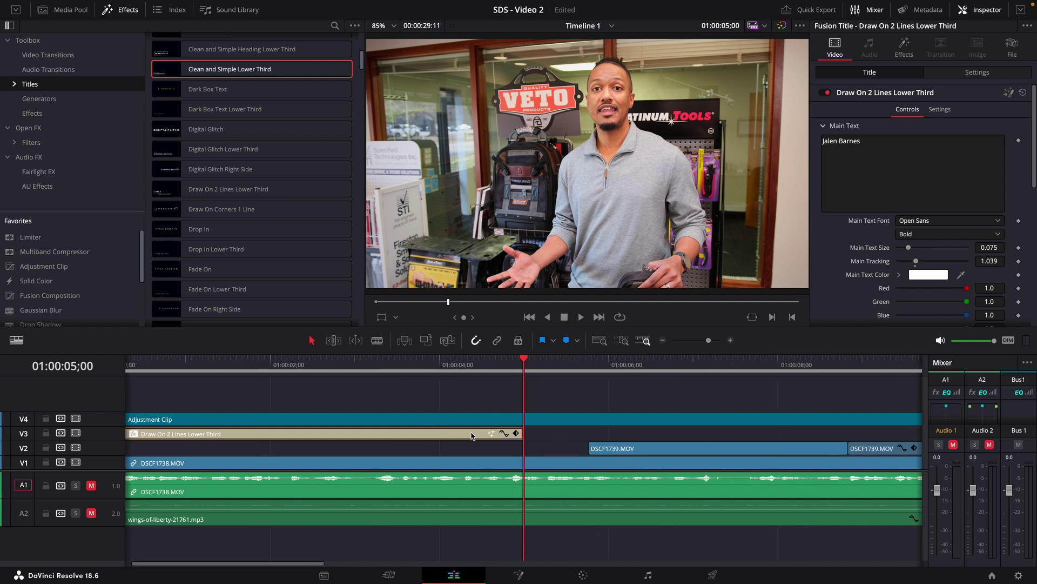
scroll(472, 435, "down", 4)
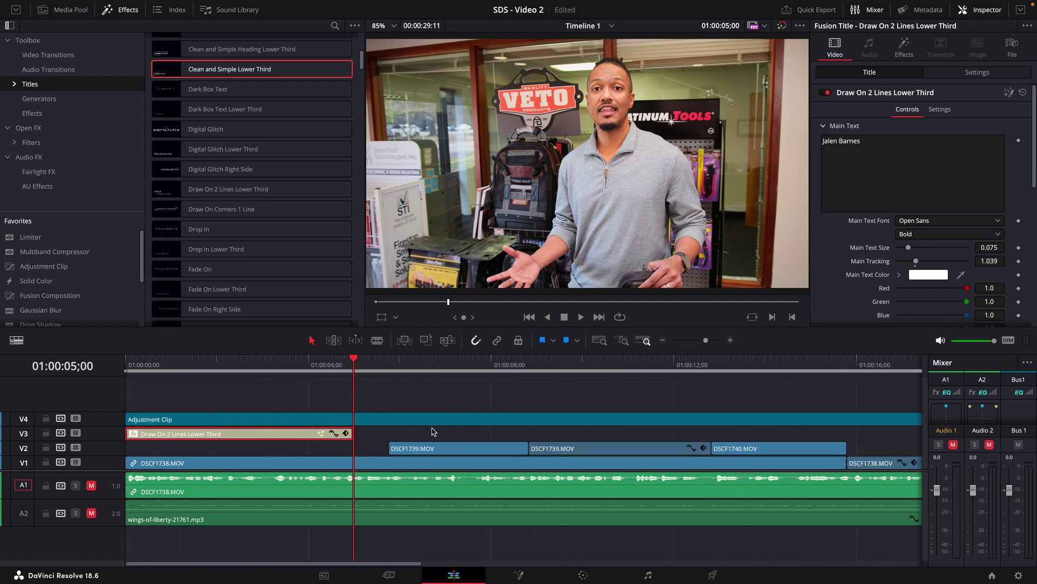
scroll(382, 430, "down", 2)
left_click_drag(307, 361, 414, 362)
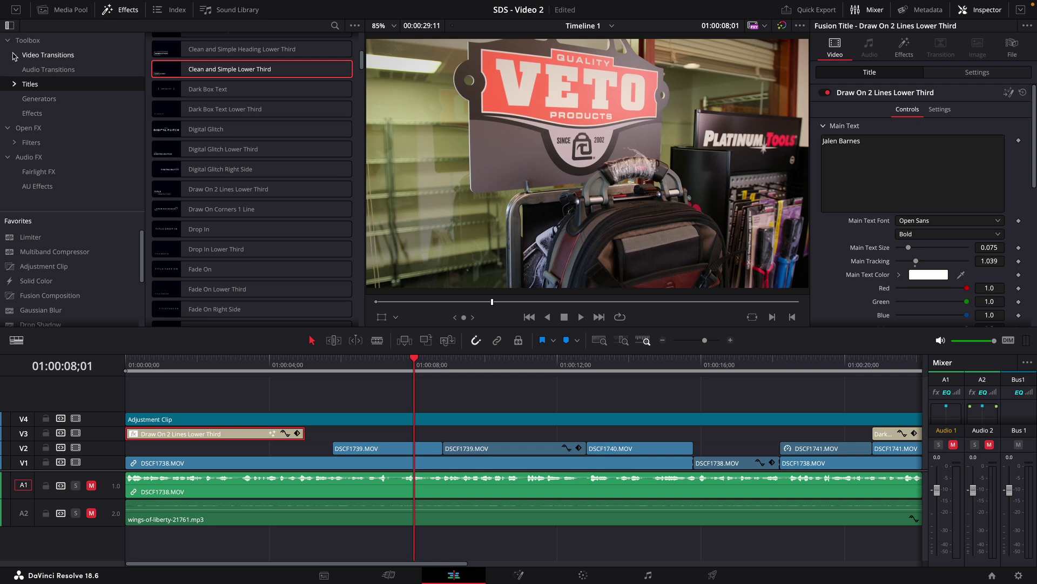
left_click(60, 9)
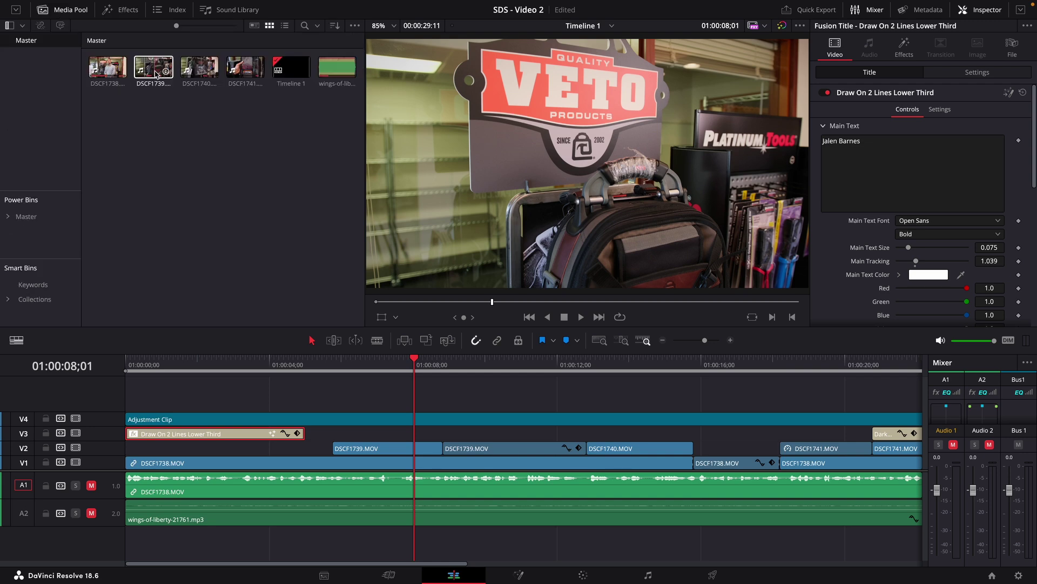
- Skim DSCF1738.MOV and DSCF1739.MOV in the source viewer to find the VETO sign shot
left_click(100, 72)
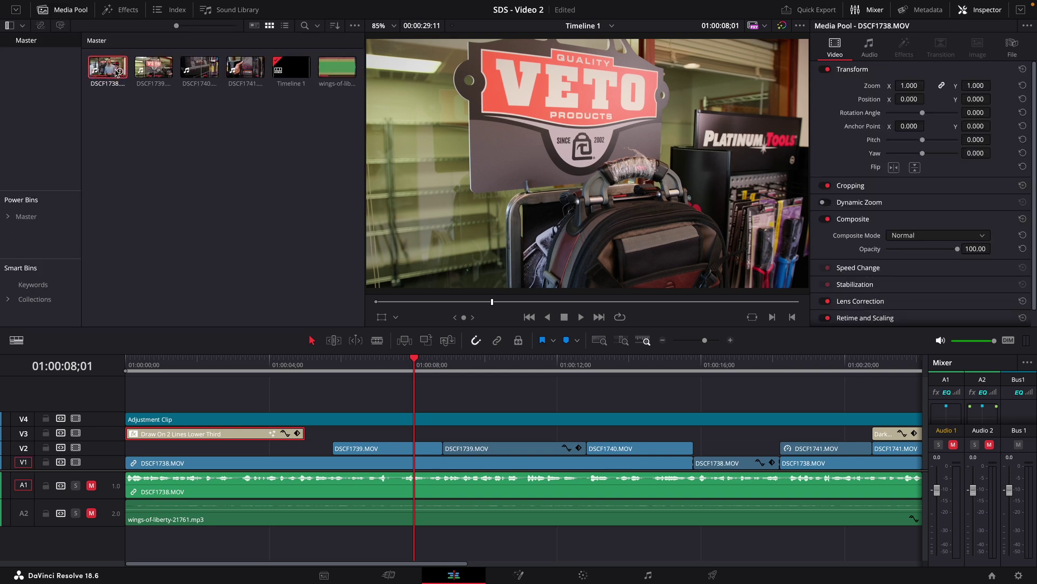
left_click_drag(395, 304, 307, 192)
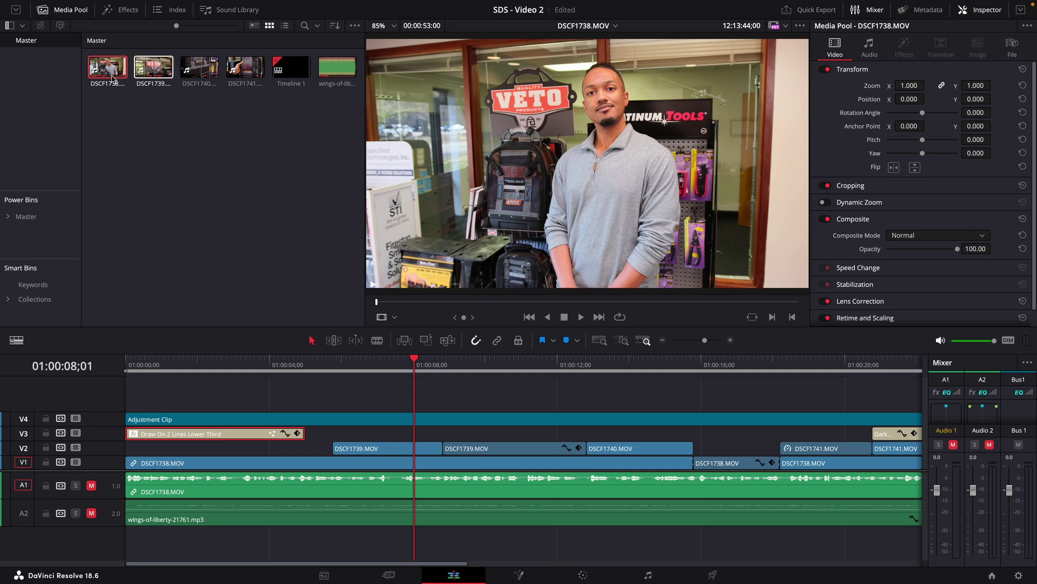
left_click(151, 75)
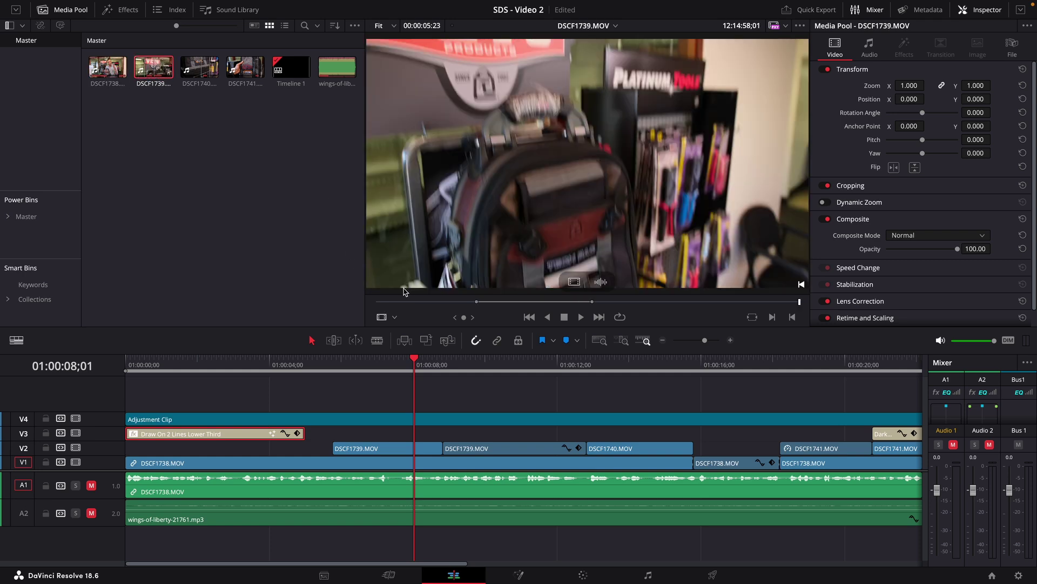
left_click_drag(382, 301, 410, 303)
mouse_move(474, 305)
left_mouse_down()
mouse_move(783, 301)
mouse_move(468, 306)
mouse_move(486, 307)
left_mouse_up()
- Play the VETO sign shot, then select the DSCF1739.MOV clip on V2
key("space")
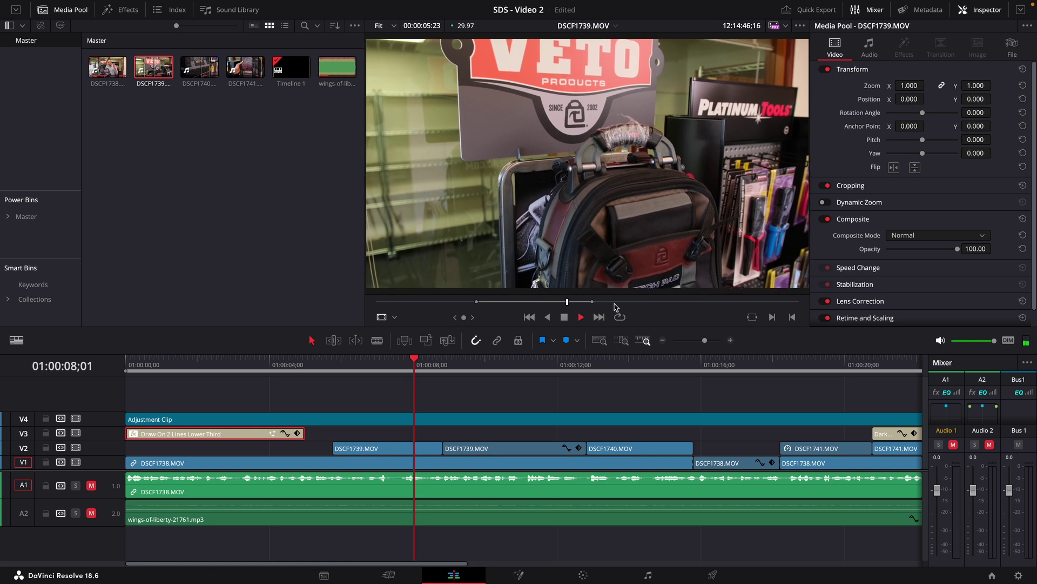
left_click(591, 309)
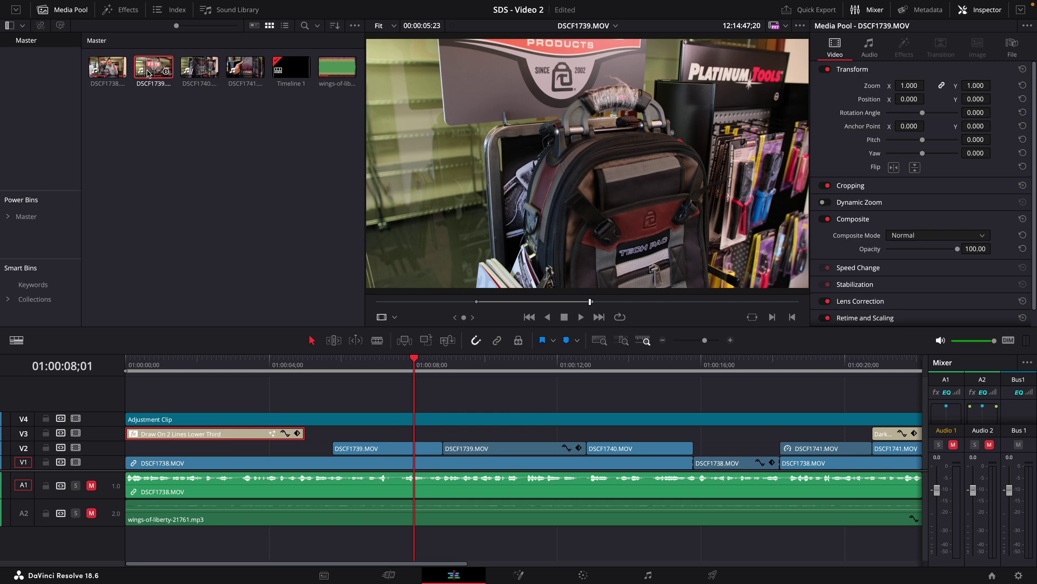
left_click(397, 446)
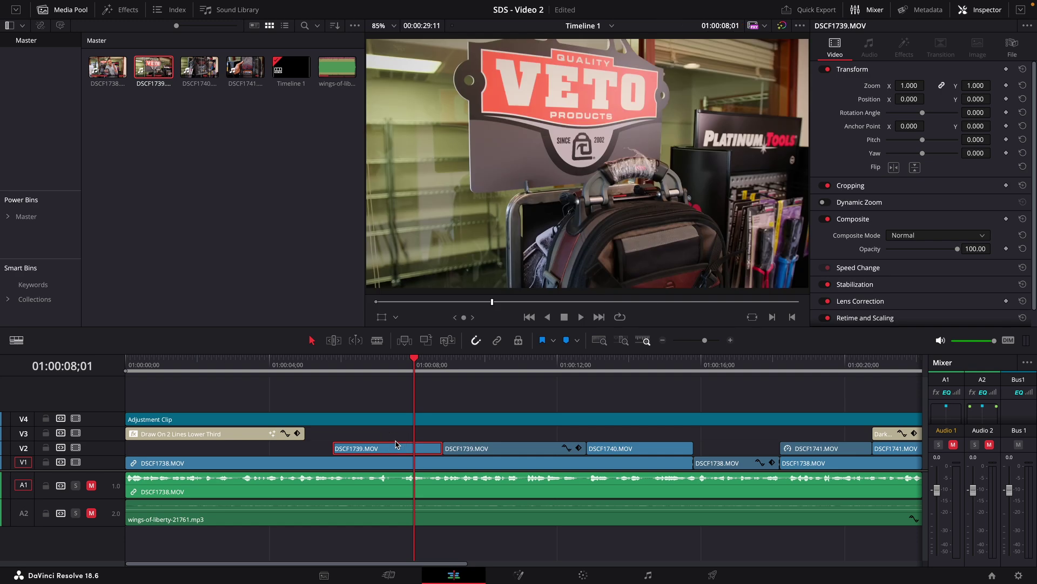
- Return the viewer to Timeline 1 at 01:00:06;28 and hide the Inspector to widen it
double_click(397, 446)
left_click(375, 360)
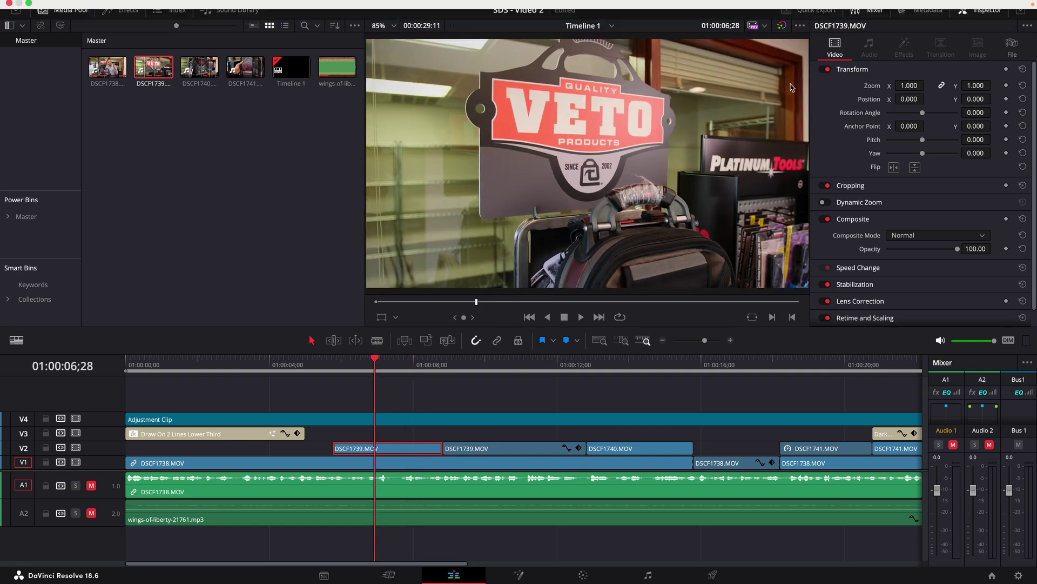
left_click(801, 26)
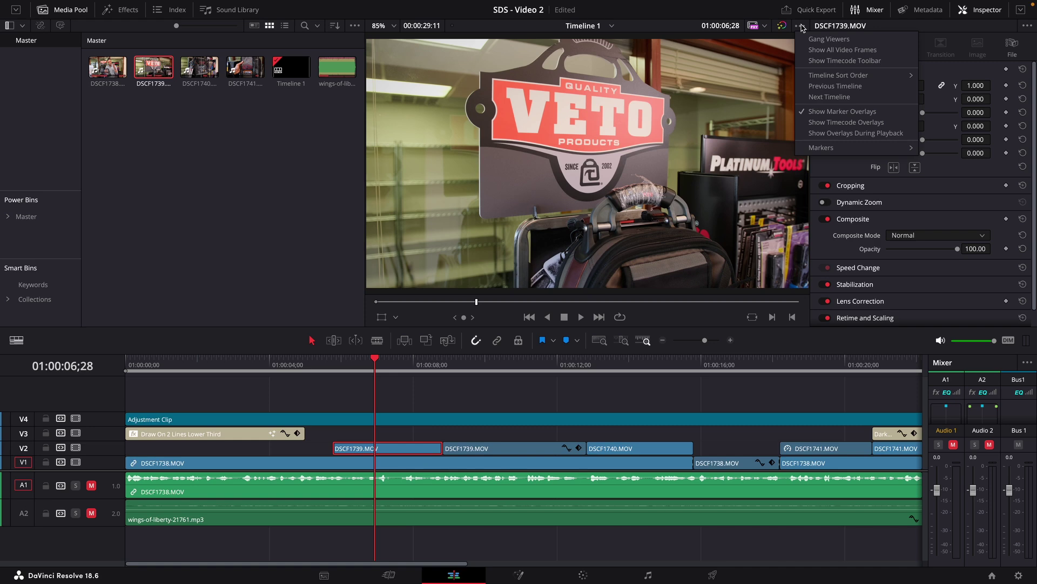
left_click(831, 27)
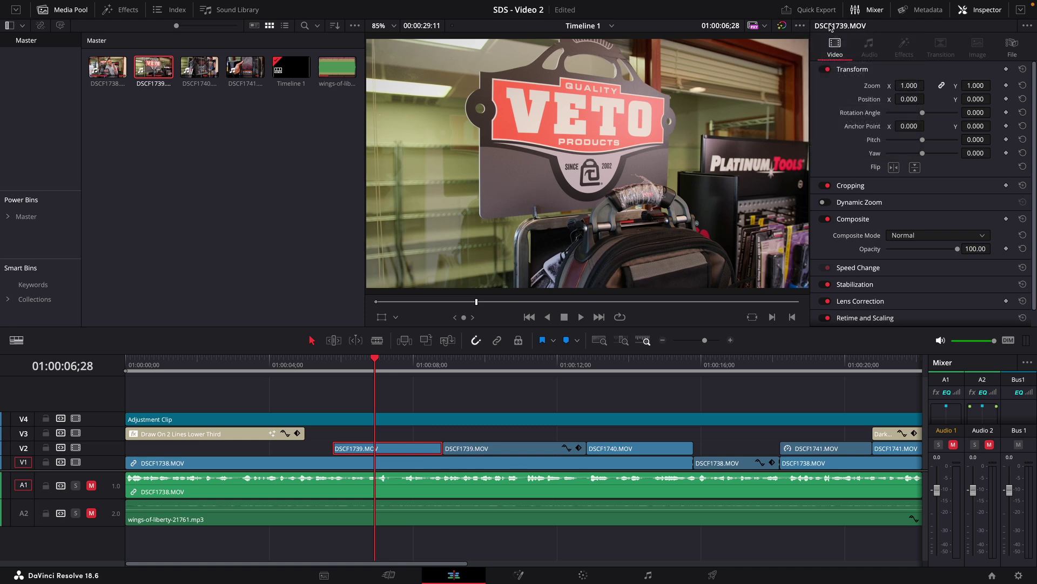
left_click(983, 14)
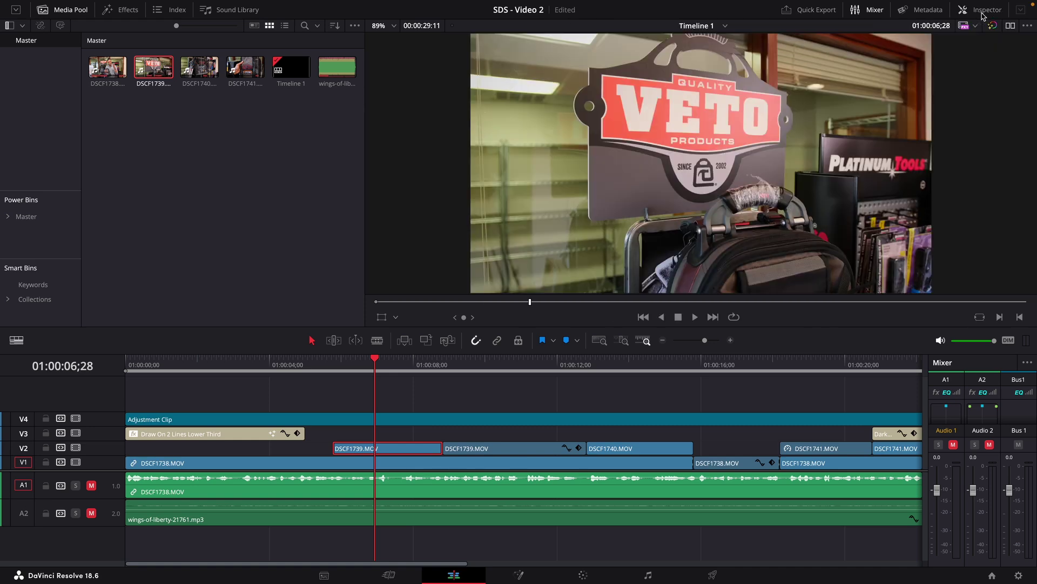
- Switch to dual viewers and load DSCF1739.MOV as source, with the timeline at 01:00:07;10
left_click(1010, 26)
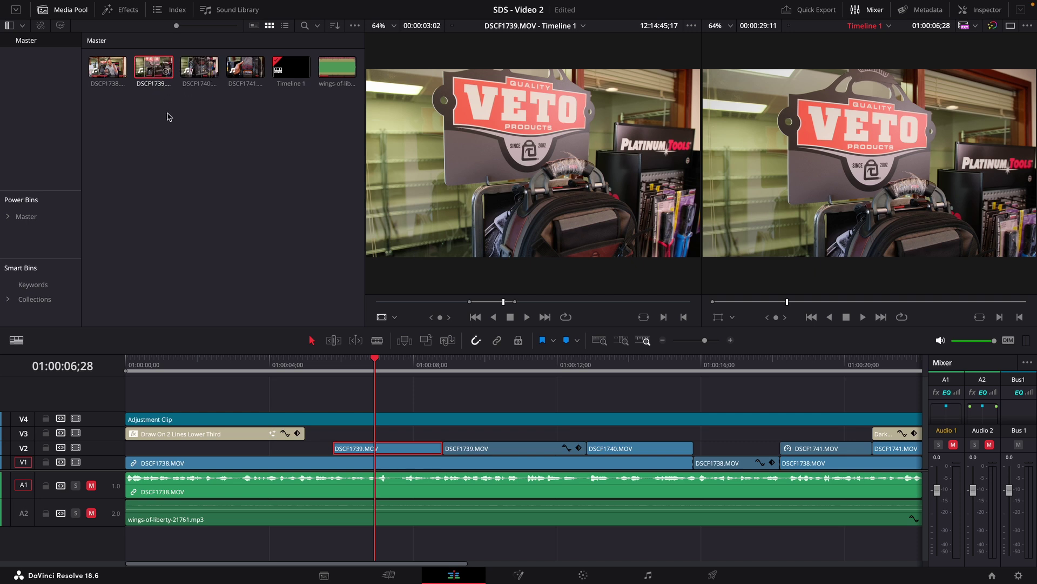
left_click(110, 77)
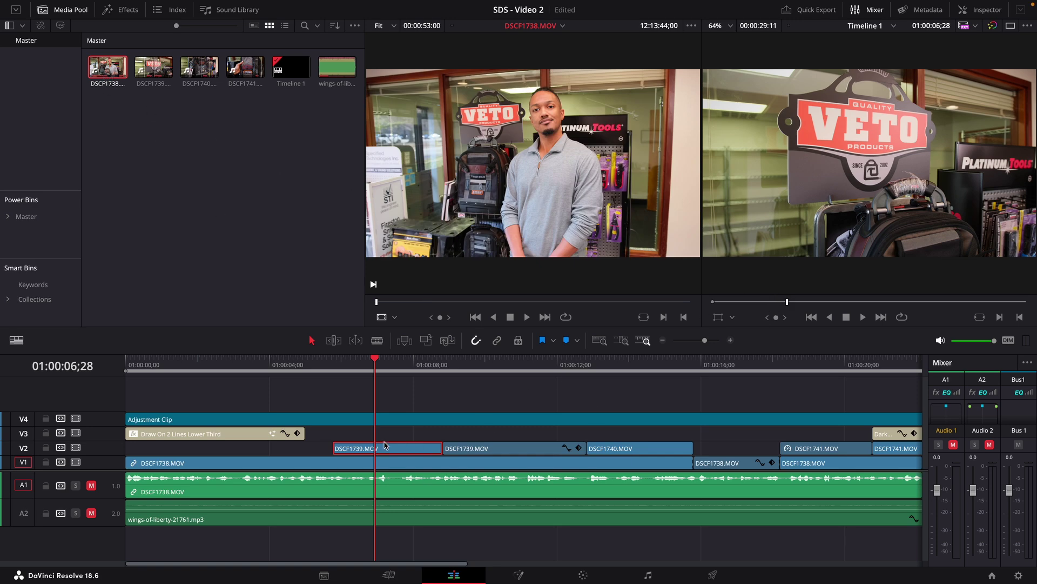
left_click_drag(409, 373, 390, 382)
left_click(154, 68)
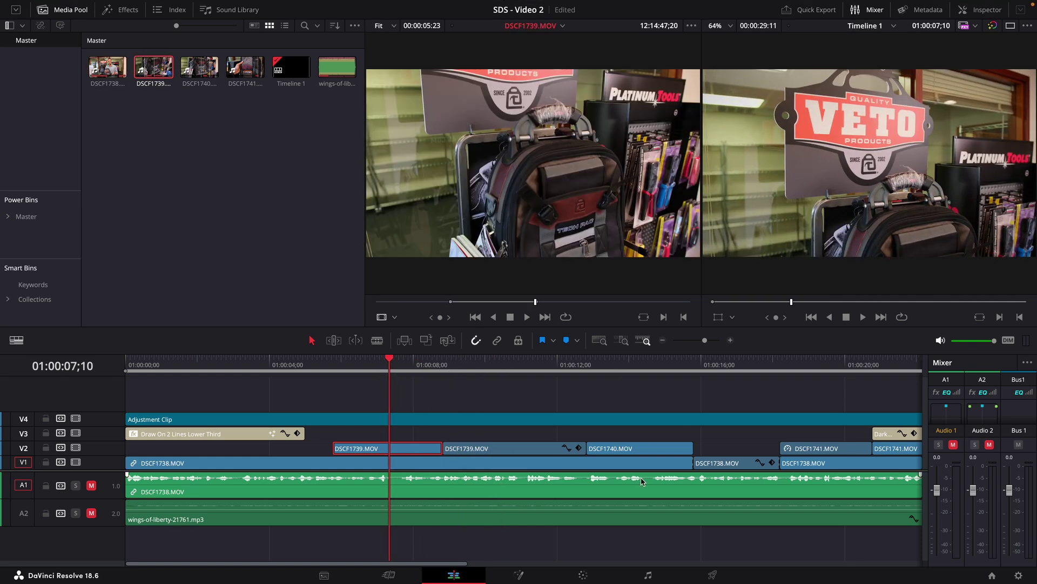
left_click_drag(568, 303, 588, 302)
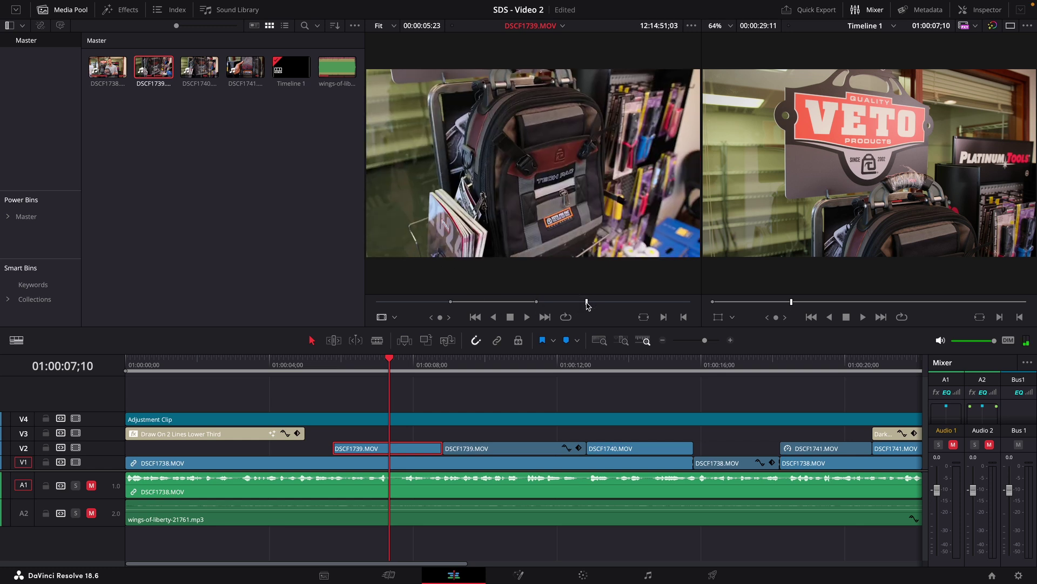
- Mark a 00:00:02:06 range in DSCF1739.MOV, place its video on V3, then delete that trial copy
key("i")
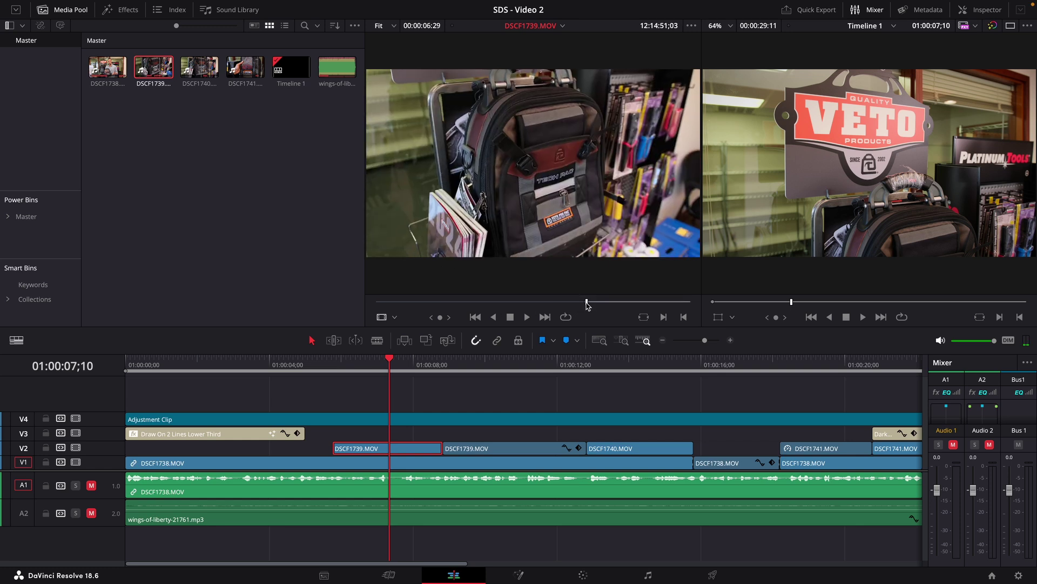
left_click(619, 303)
key("o")
mouse_move(521, 283)
left_click_drag(521, 283, 555, 247)
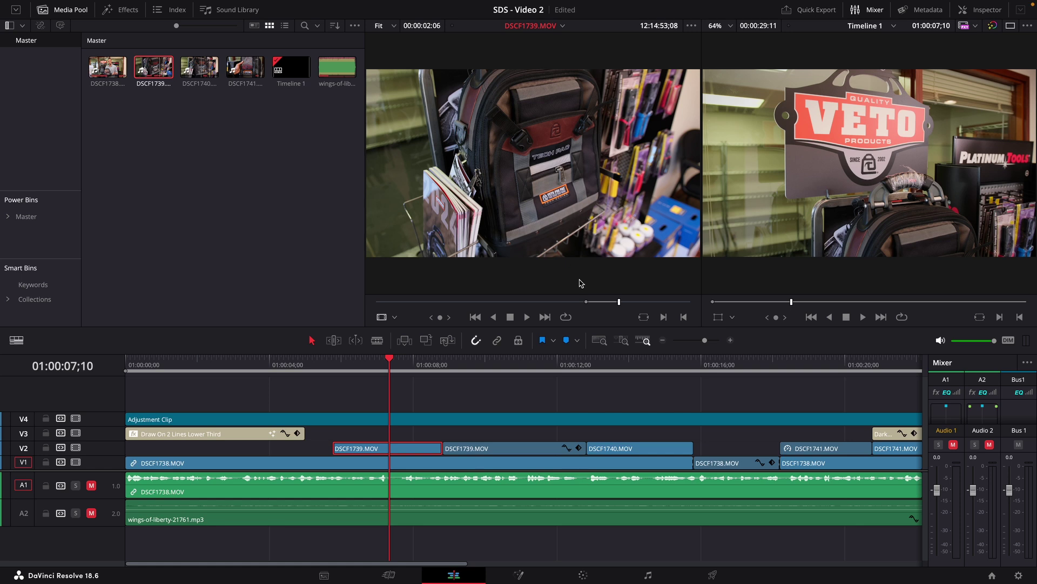
left_click_drag(520, 282, 477, 439)
left_click_drag(441, 363, 471, 371)
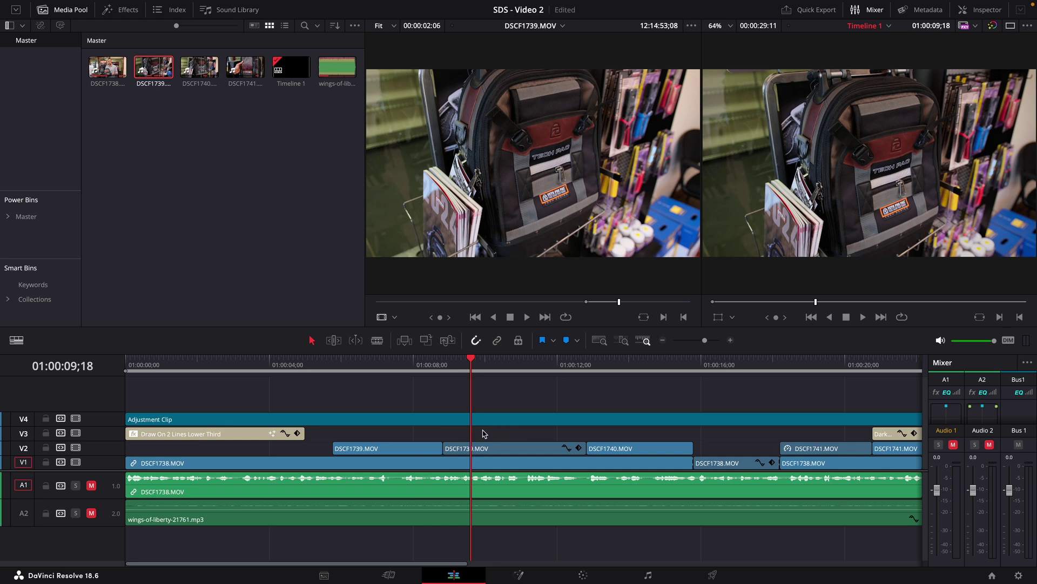
key("Delete")
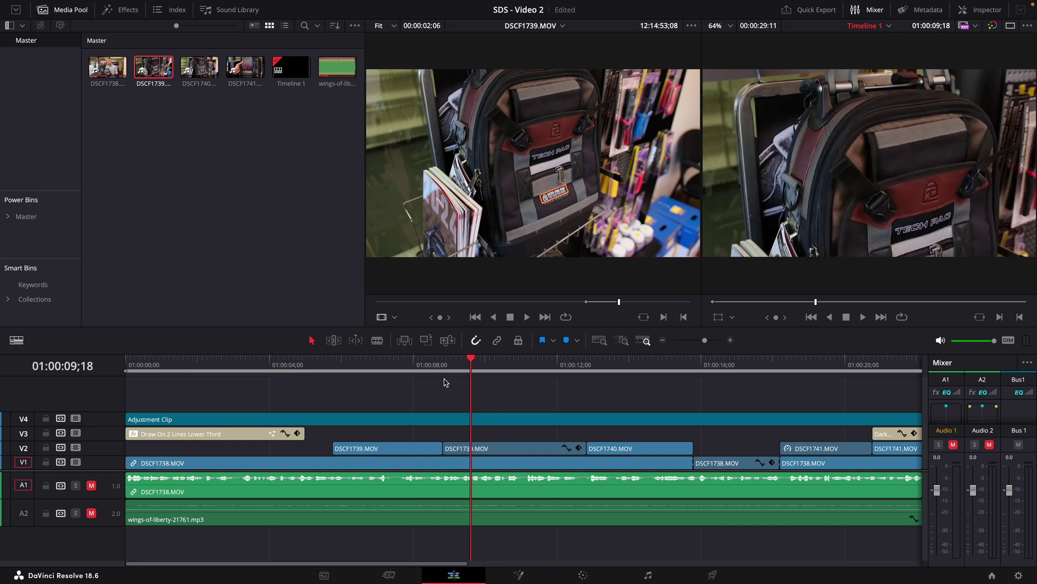
- Return to a single viewer, reopen the Inspector, and move the playhead to 01:00:13;29
left_click(1011, 26)
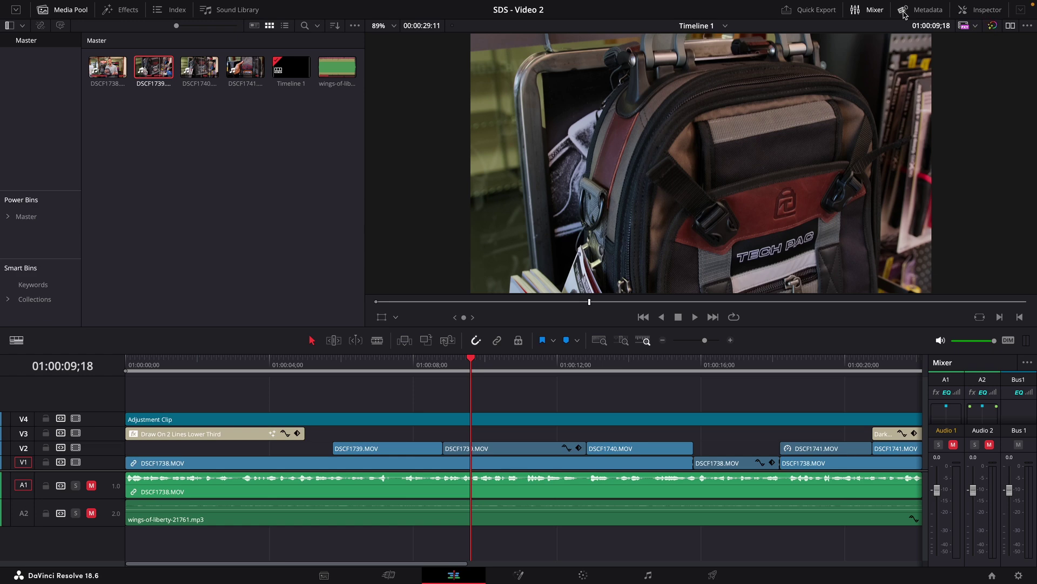
left_click(987, 11)
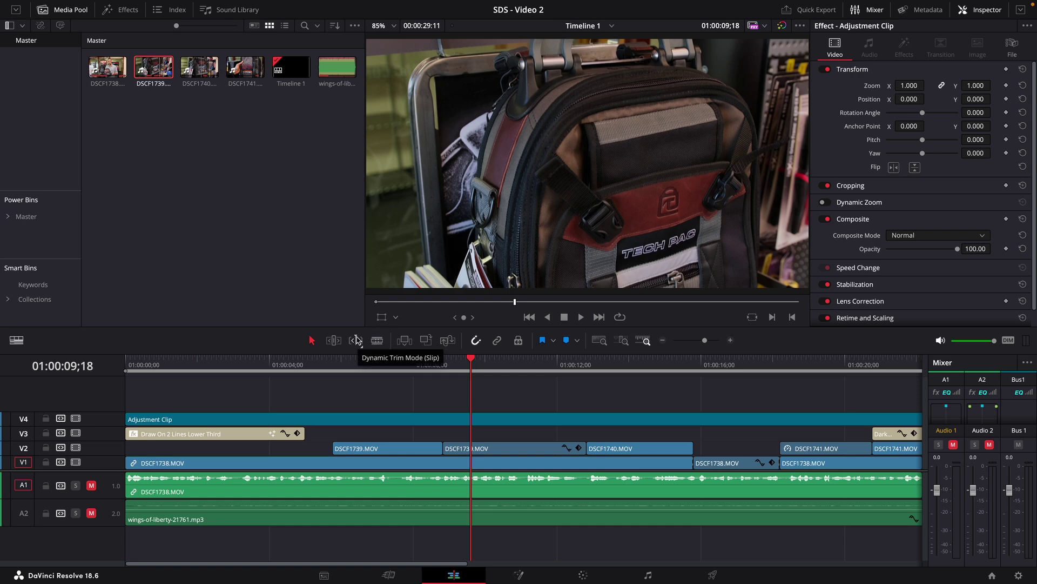
left_click(154, 68)
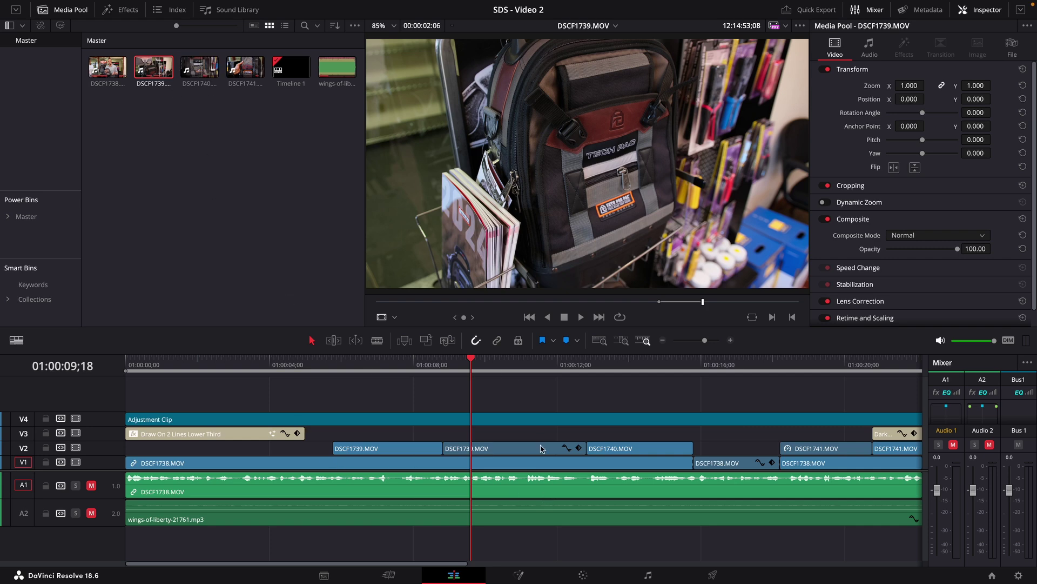
left_click(541, 401)
left_click_drag(485, 374, 628, 377)
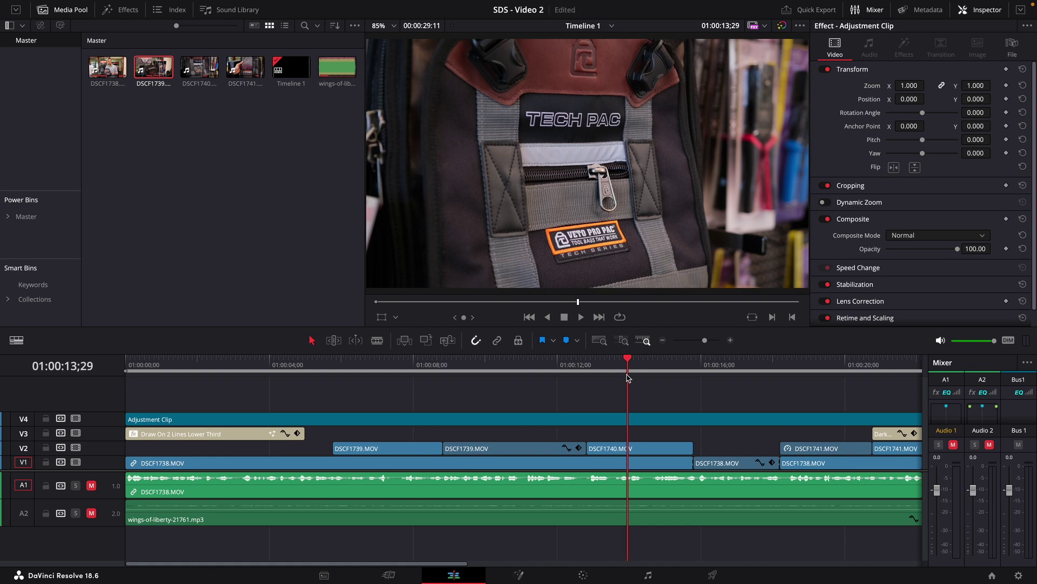
scroll(624, 379, "up", 5)
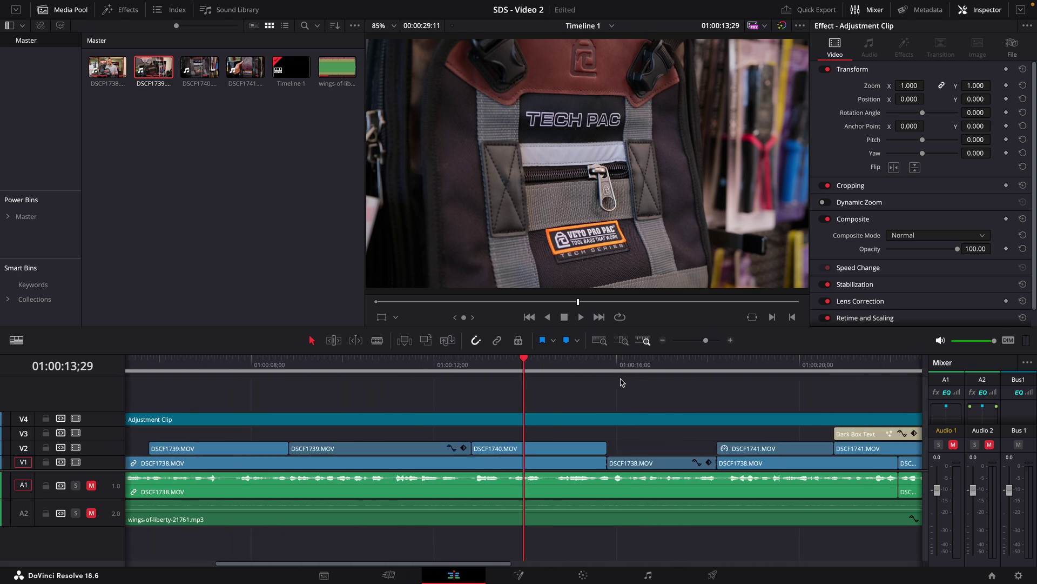
- Zoom the timeline out and select the second V2 DSCF1739.MOV clip at 01:00:09;10, revealing Zoom 1.500
scroll(408, 418, "down", 2)
left_click_drag(292, 372, 326, 367)
left_click(331, 454)
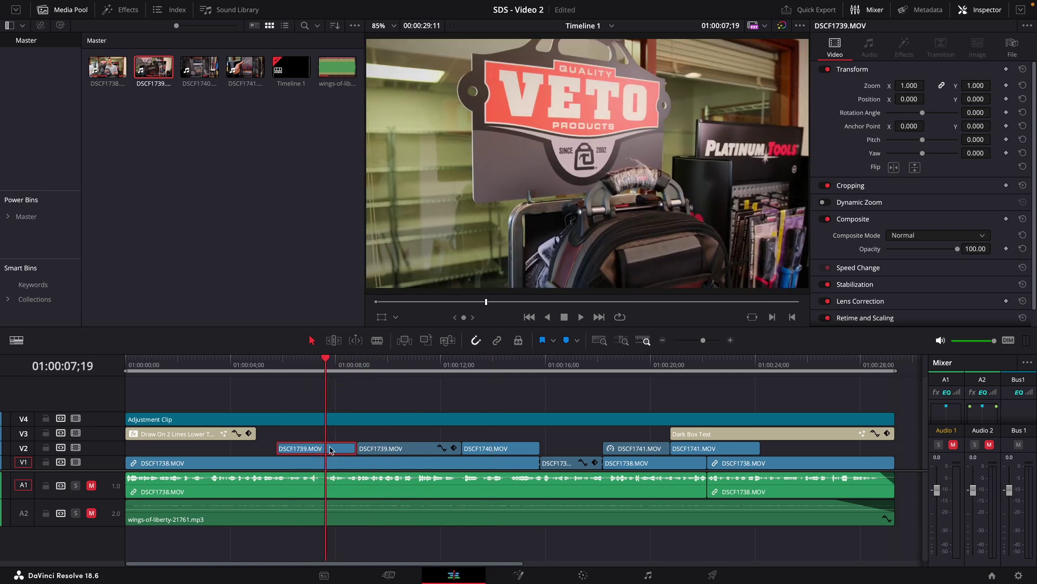
left_click(370, 362)
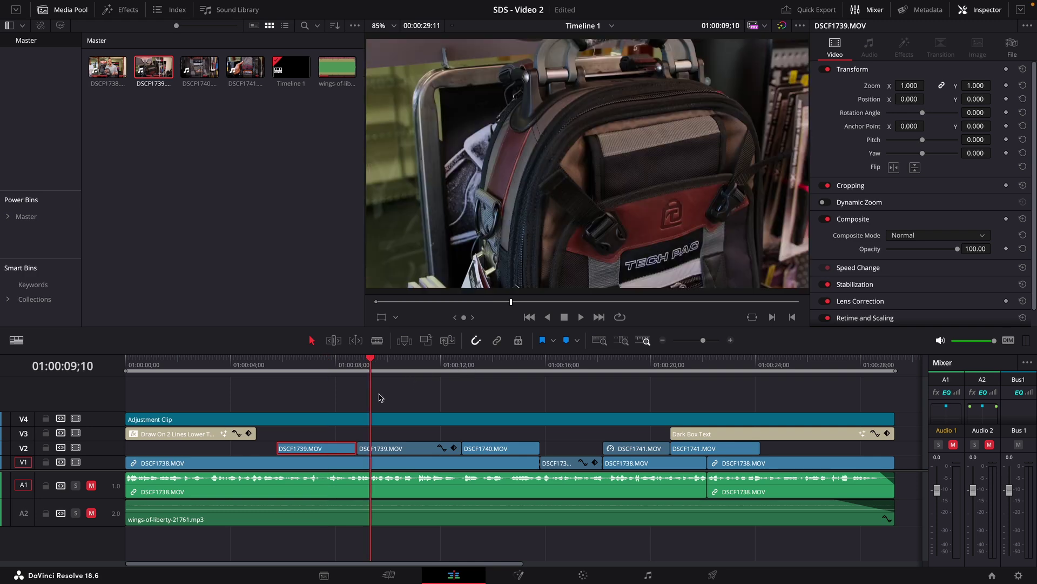
left_click(388, 452)
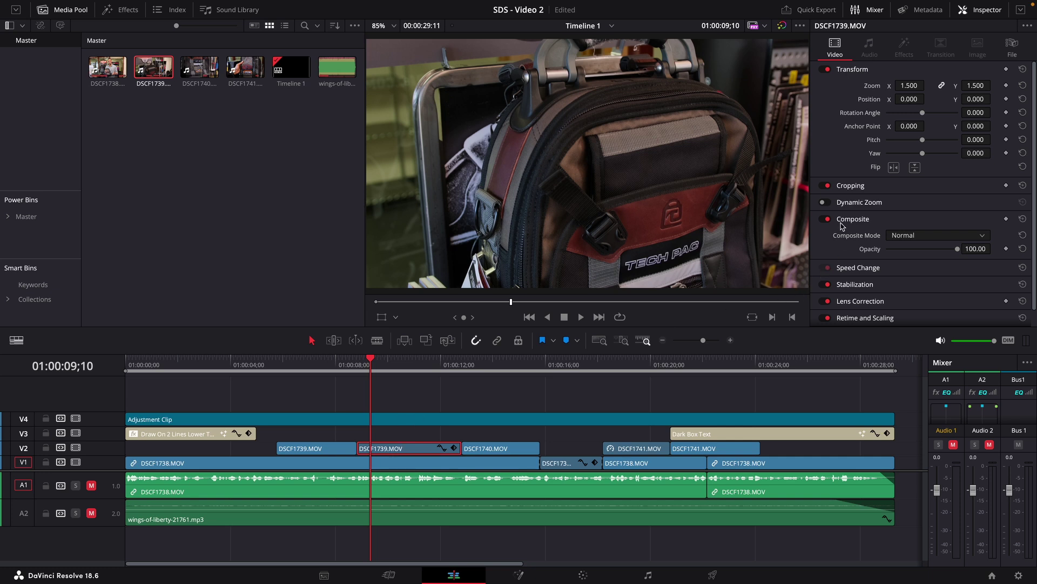
scroll(840, 239, "down", 1)
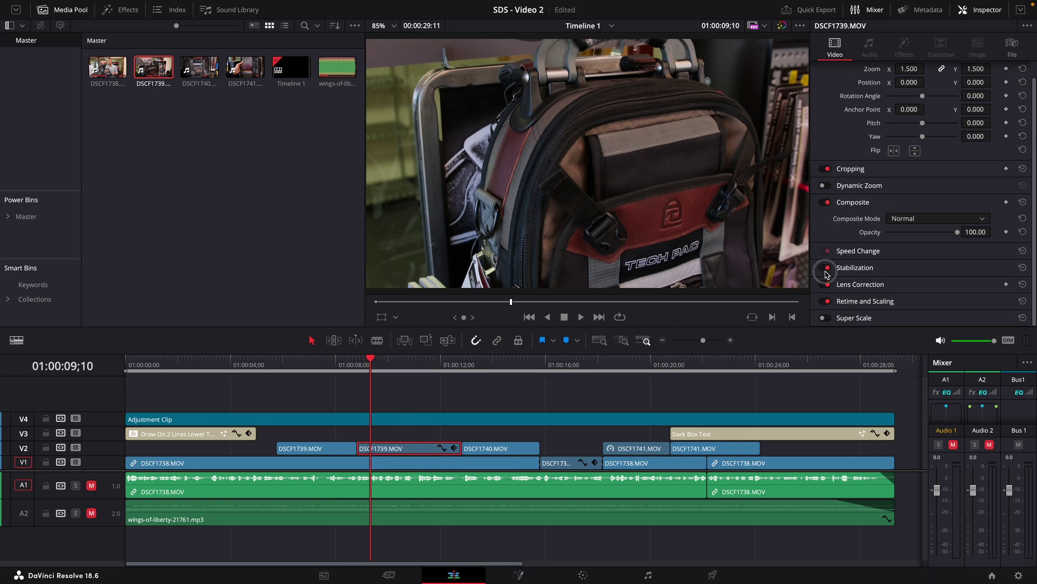
- Turn stabilization off for the clip and play it back from 01:00:08;25 to review
left_click(843, 267)
left_click(827, 267)
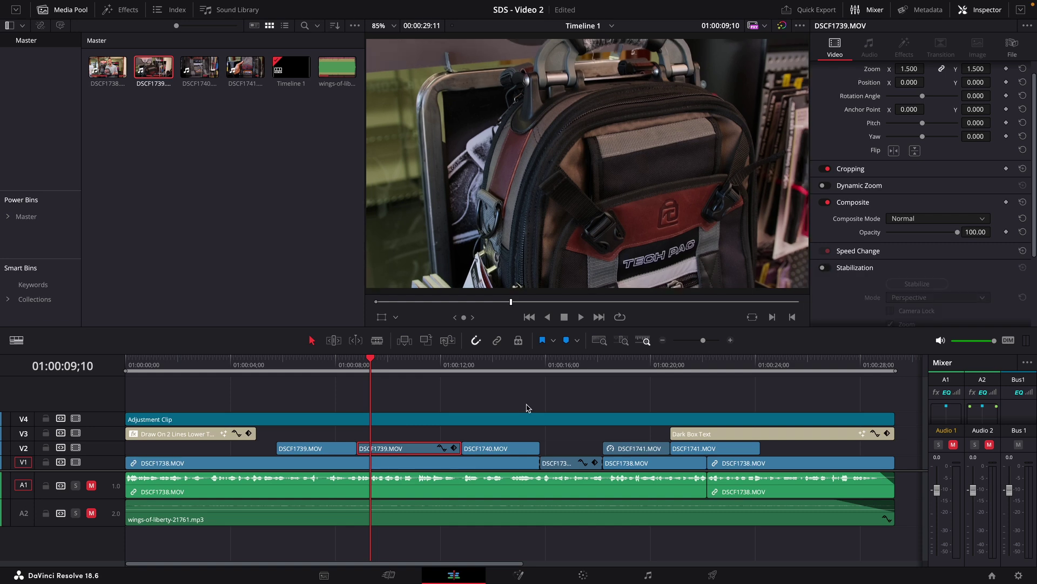
scroll(424, 396, "down", 1)
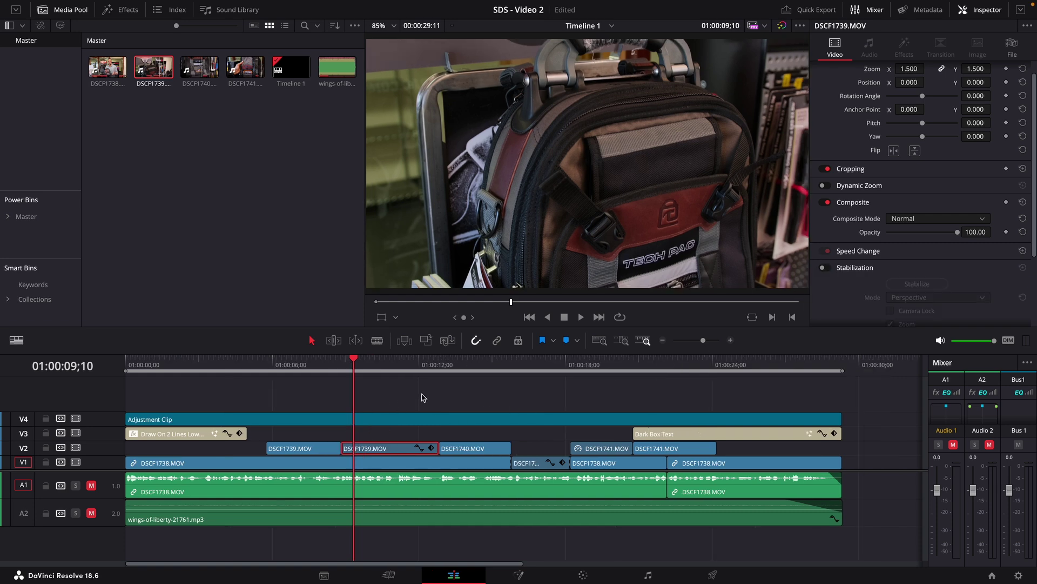
scroll(413, 404, "down", 3)
scroll(399, 406, "up", 6)
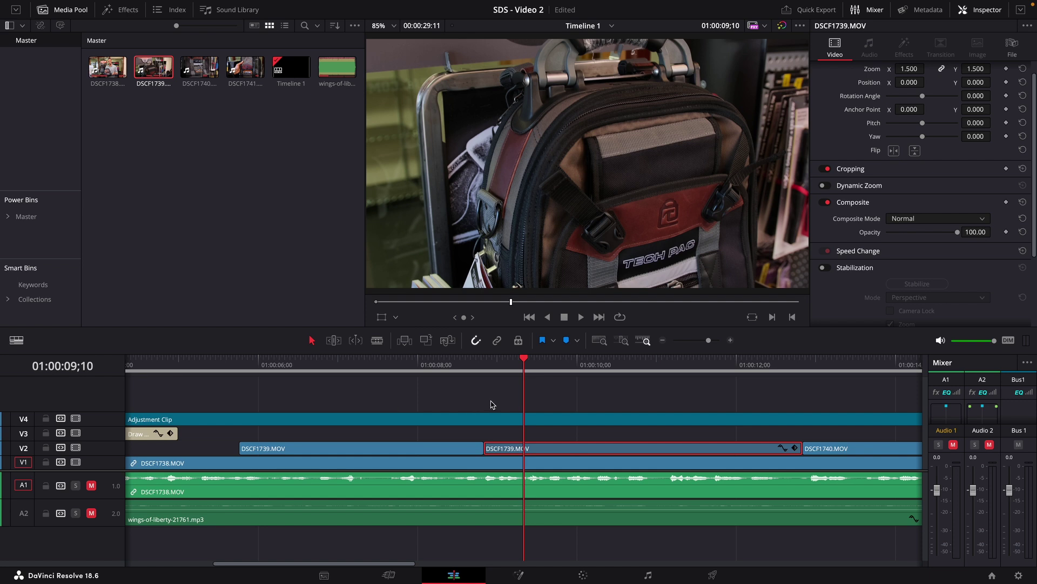
left_click(491, 372)
key("space")
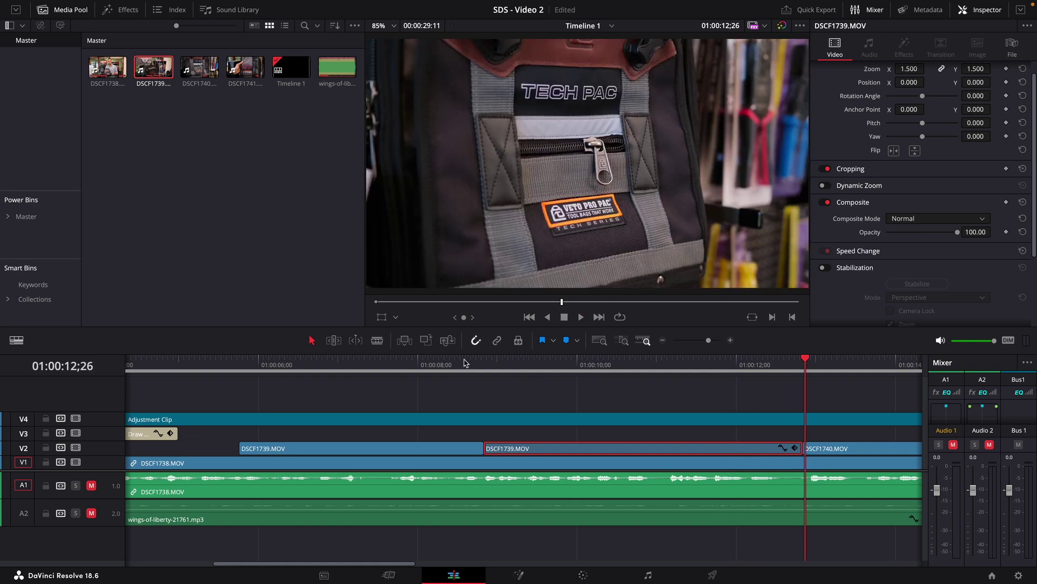
left_click(476, 369)
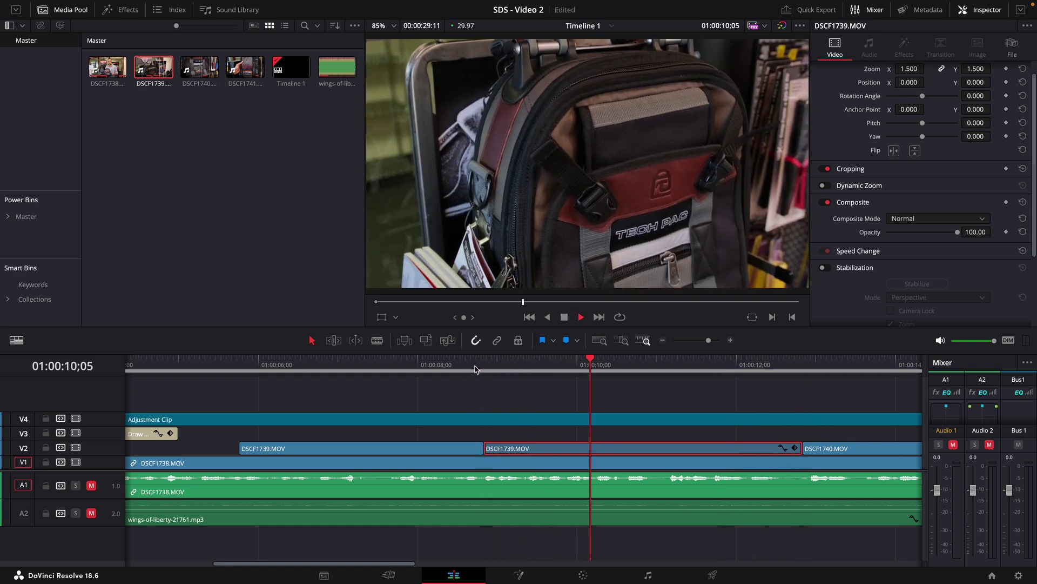
key("space")
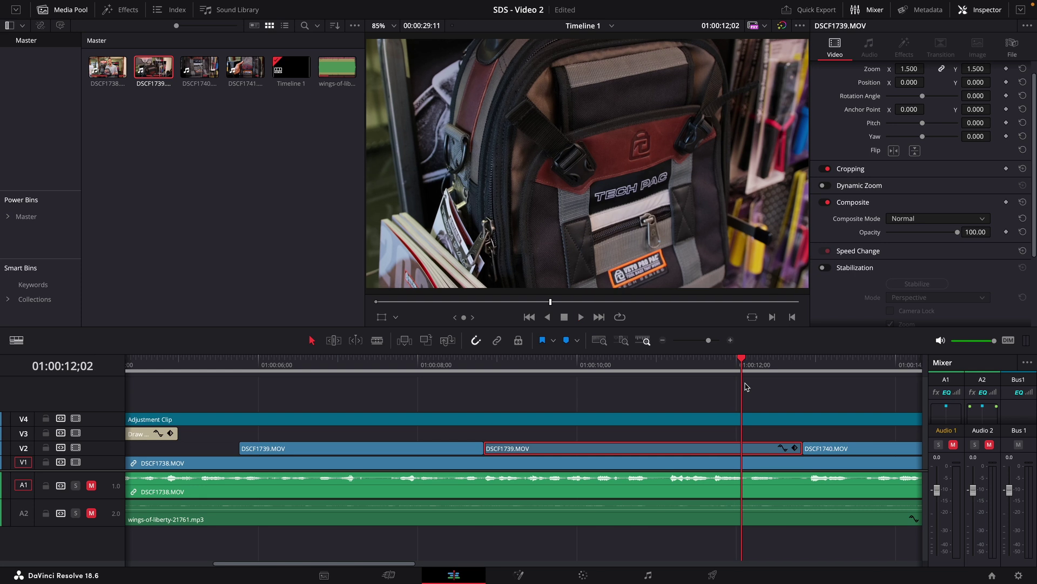
- Enable stabilization, run Stabilize on the clip, then open the Project Manager
left_click(828, 268)
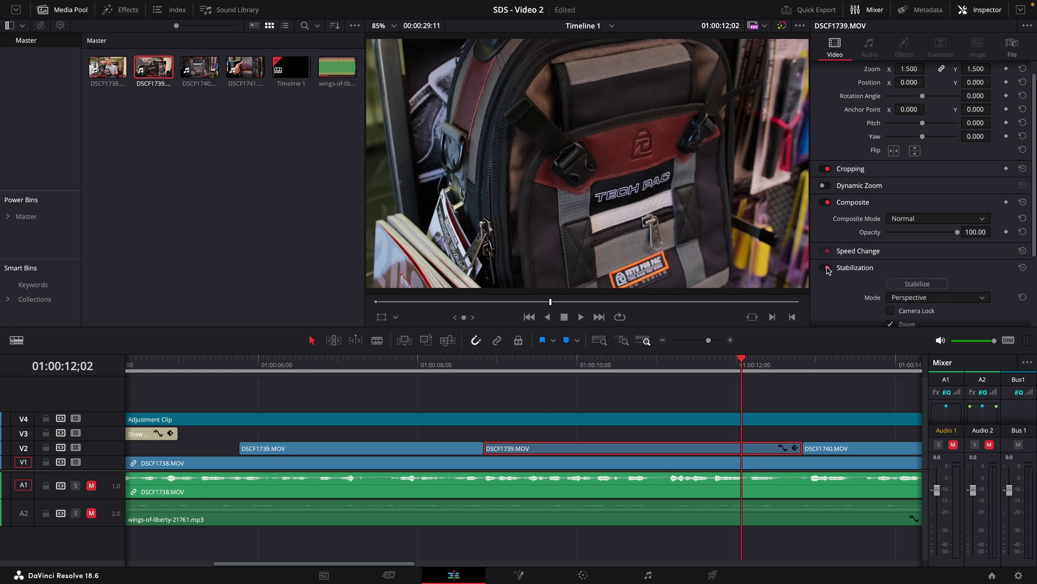
left_click(906, 285)
left_click(504, 373)
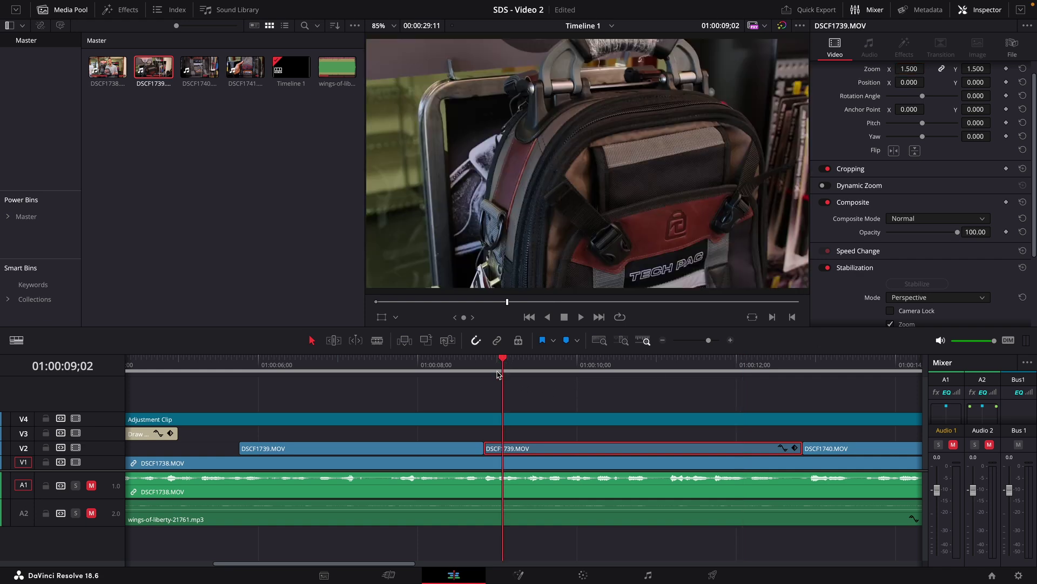
key("shift+1")
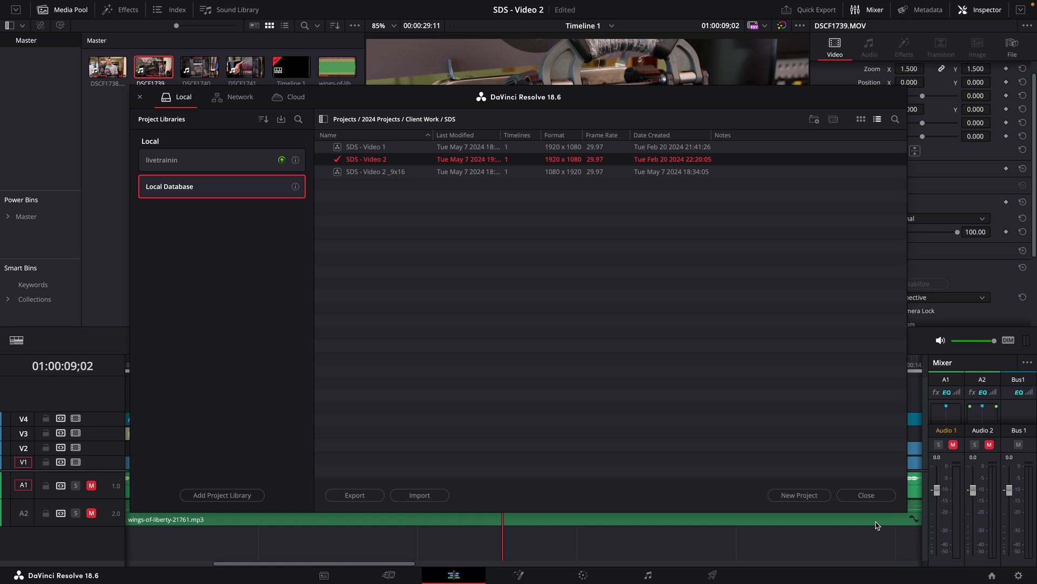
- Close the Project Manager and replay the stabilized shot from its start several times
left_click(858, 495)
key("Up")
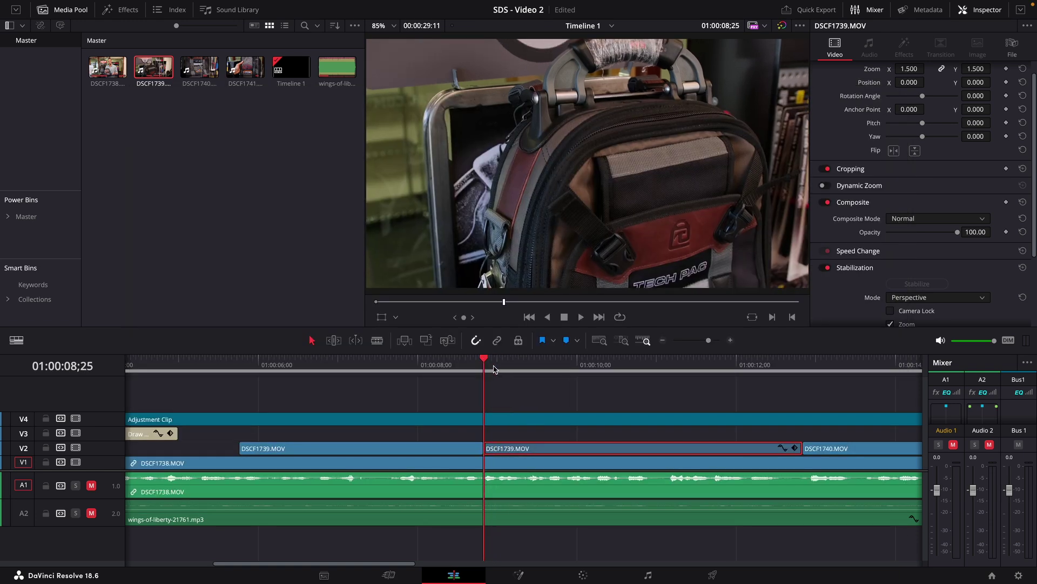
key("space")
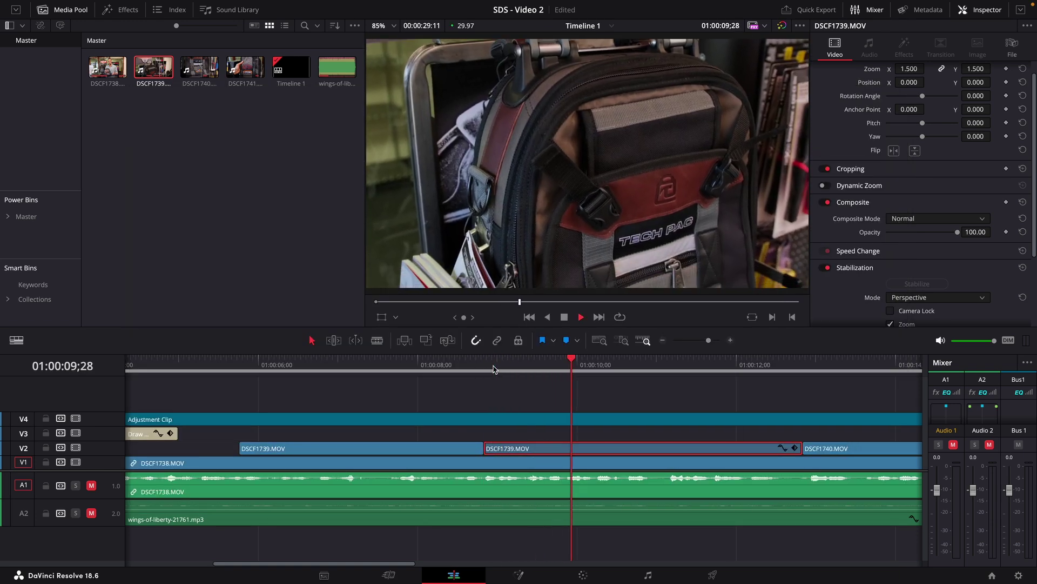
left_click(493, 369)
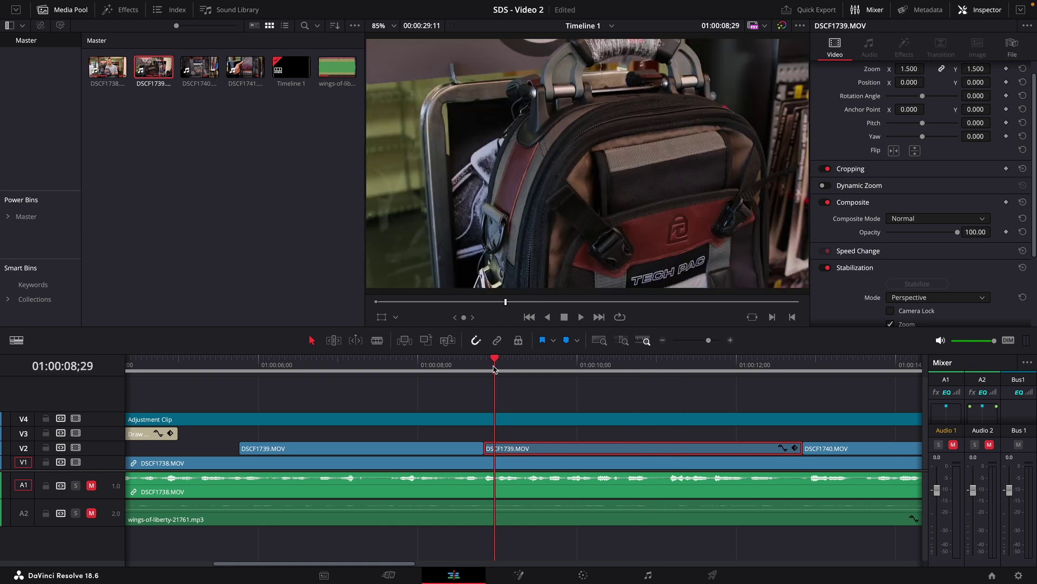
key("space")
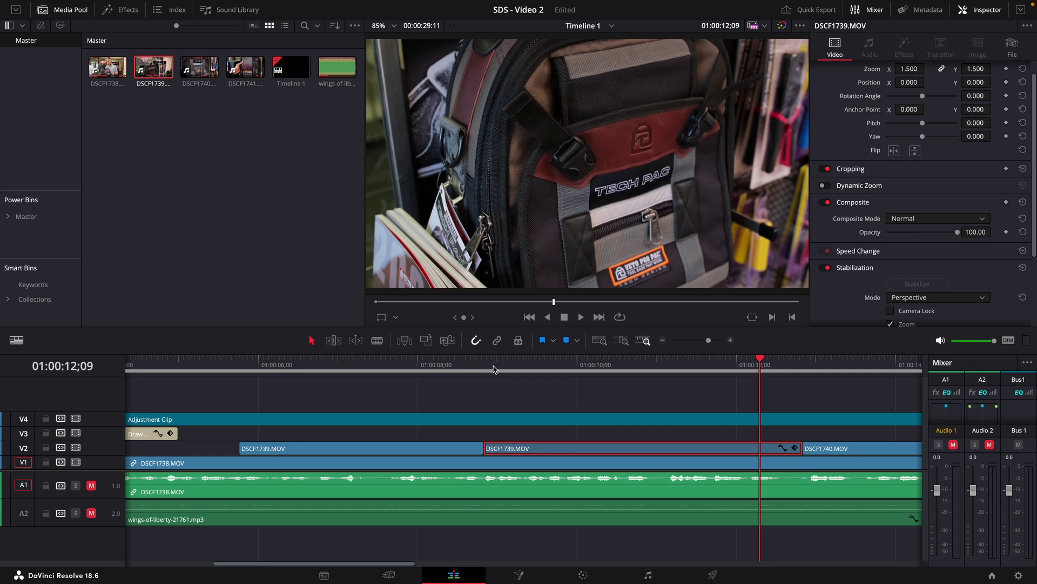
left_click(493, 369)
key("space")
key("space")
- Switch the stabilization mode to Similarity, re-stabilize the clip, and deselect it
left_click(941, 298)
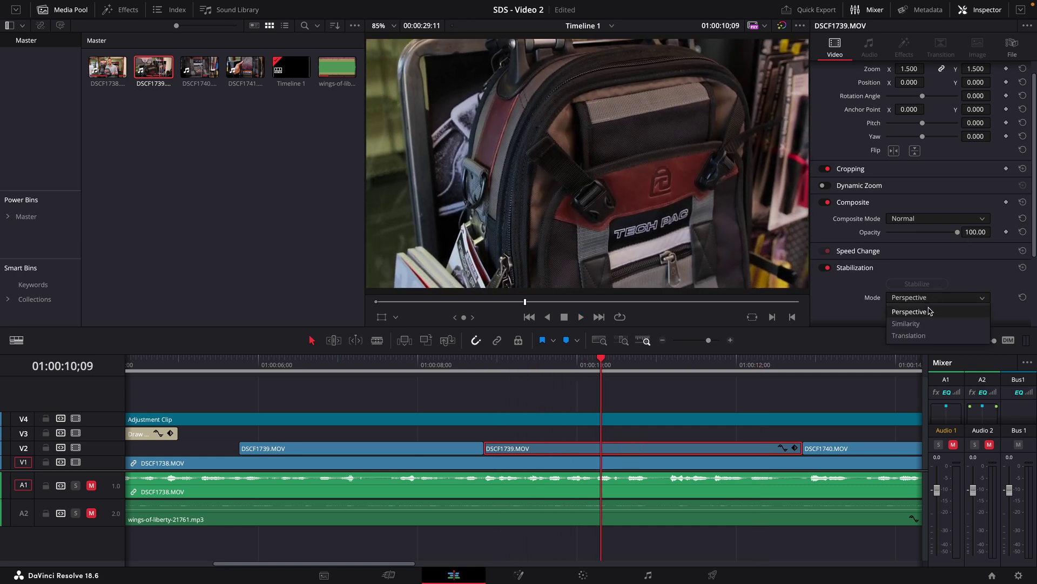
left_click(937, 312)
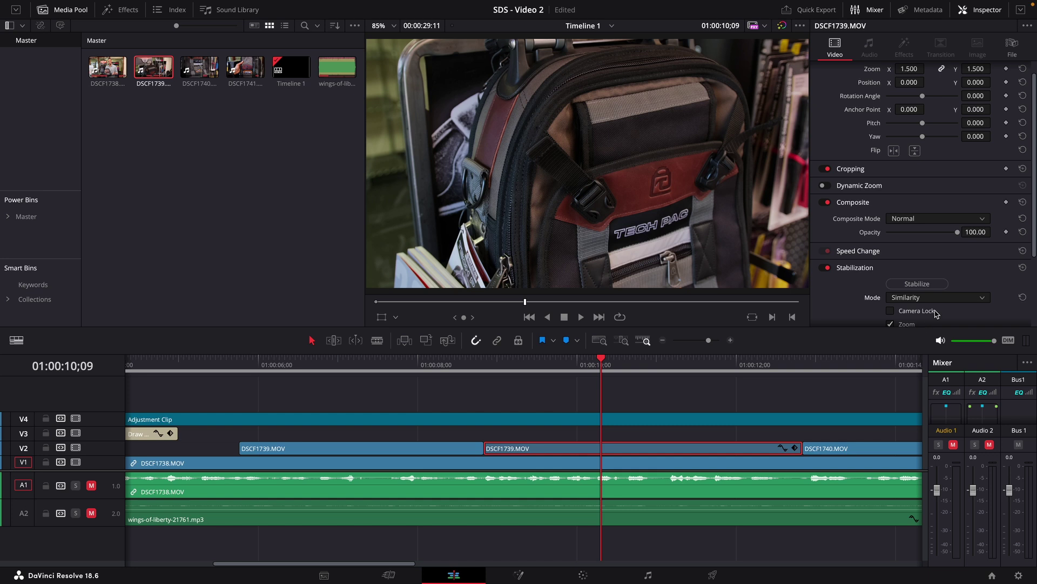
left_click(905, 285)
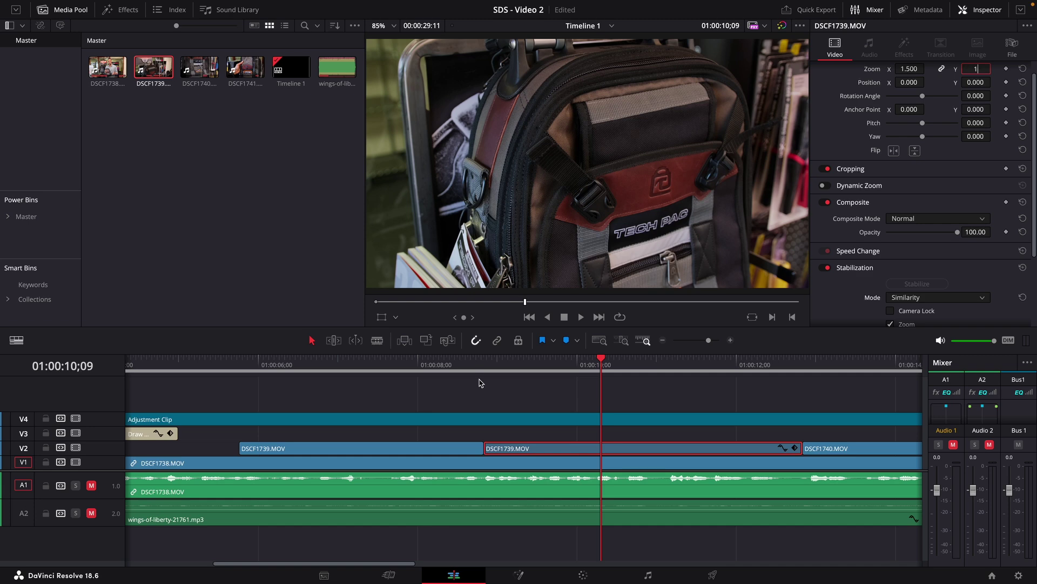
left_click(529, 415)
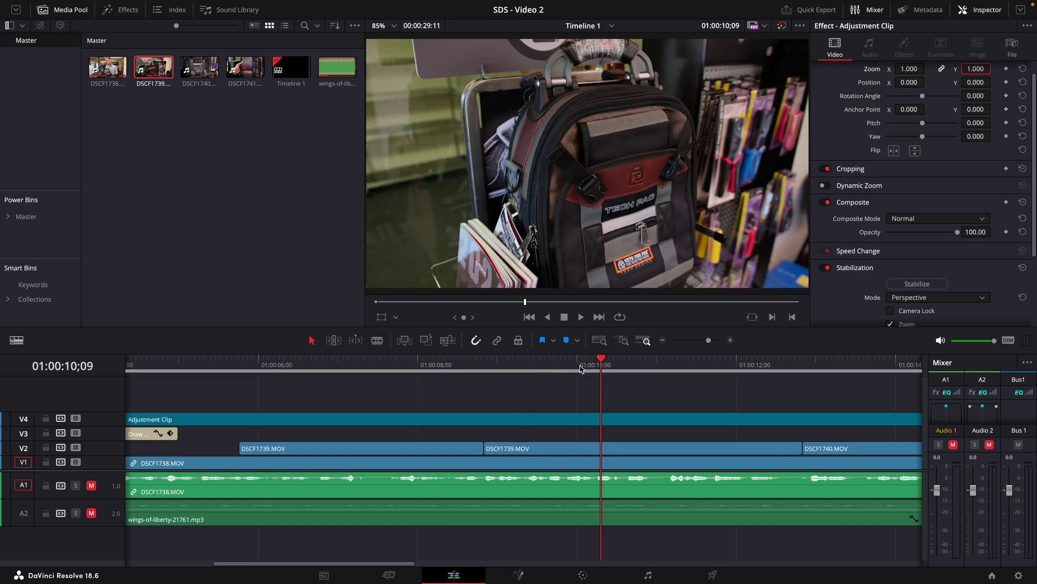
- Play the second DSCF1739.MOV shot back and forth to review its current stabilization
key("j")
key("k")
key("l")
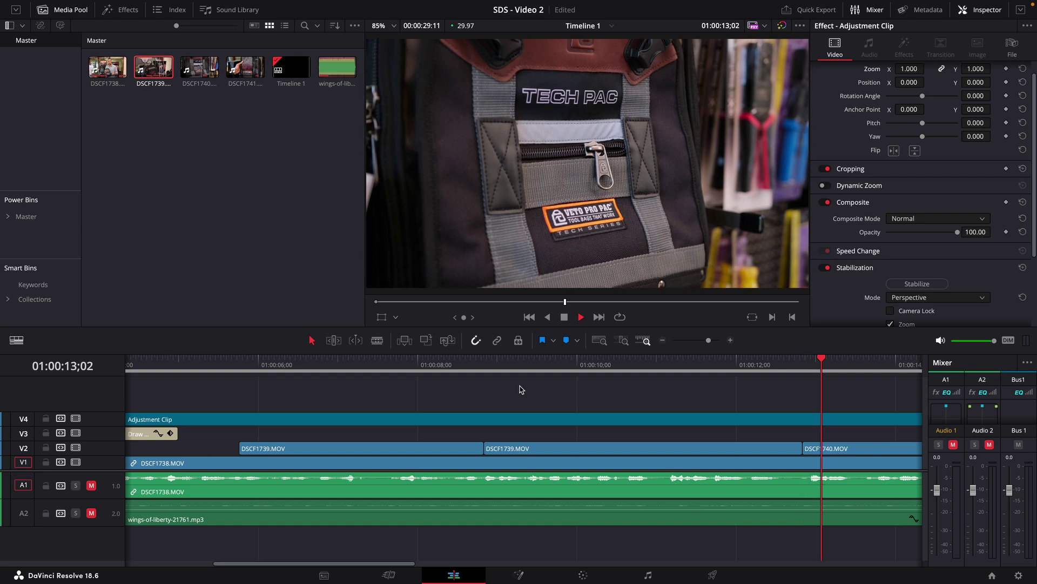
left_click(528, 370)
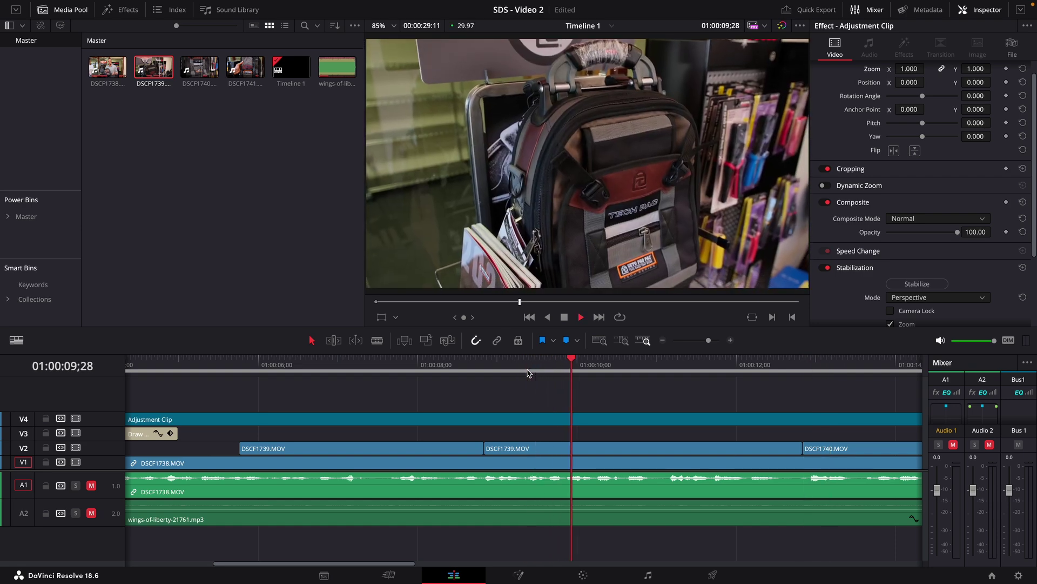
key("space")
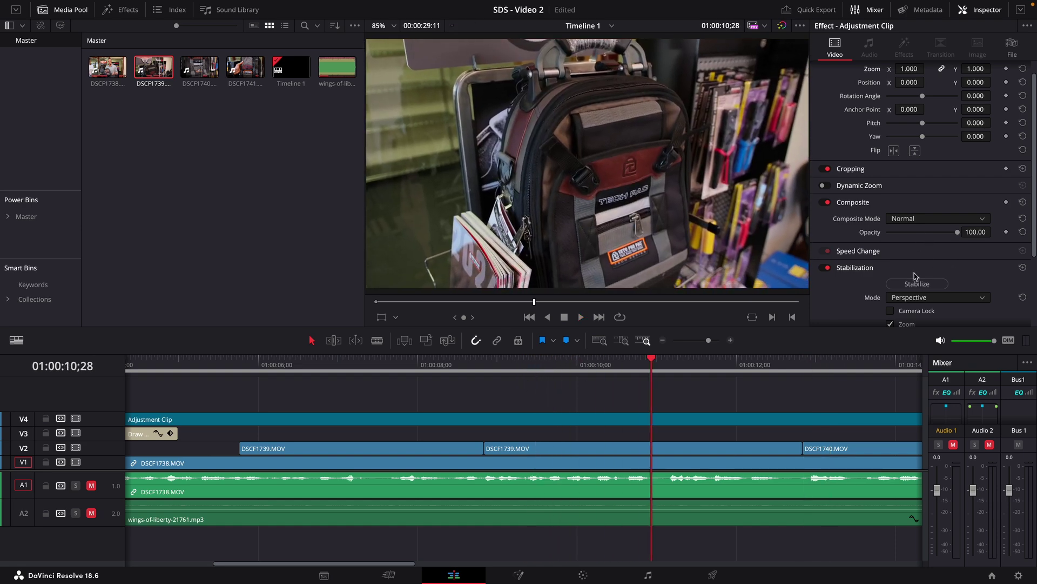
- Re-stabilize the second DSCF1739.MOV clip on V2 in Translation mode
left_click(925, 298)
left_click(918, 335)
left_click(502, 372)
left_click(535, 449)
left_click(930, 299)
left_click(922, 337)
left_click(915, 286)
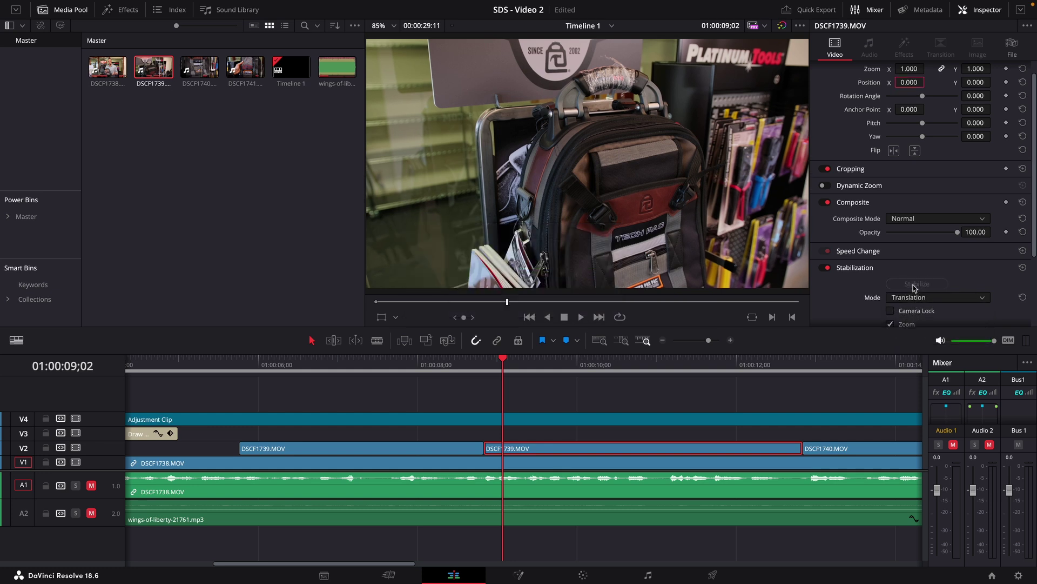
- Play the Translation-stabilized shot twice to judge the result
key("space")
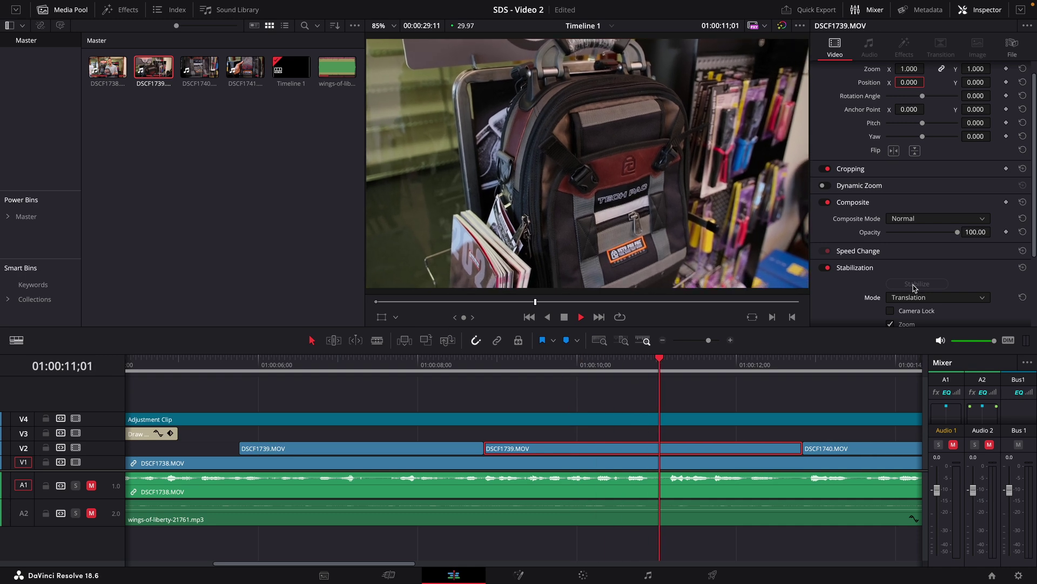
key("space")
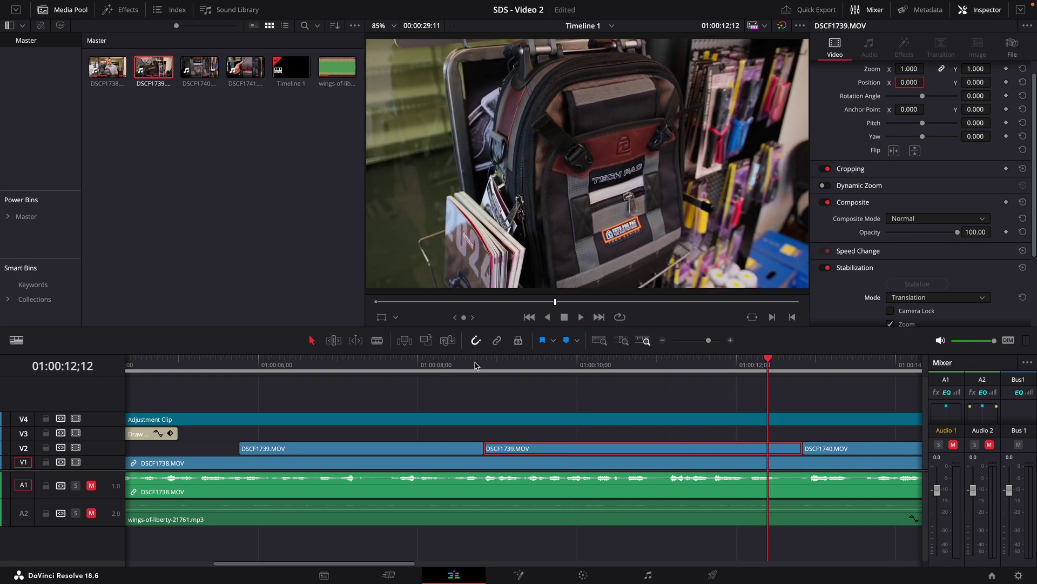
left_click(493, 365)
key("space")
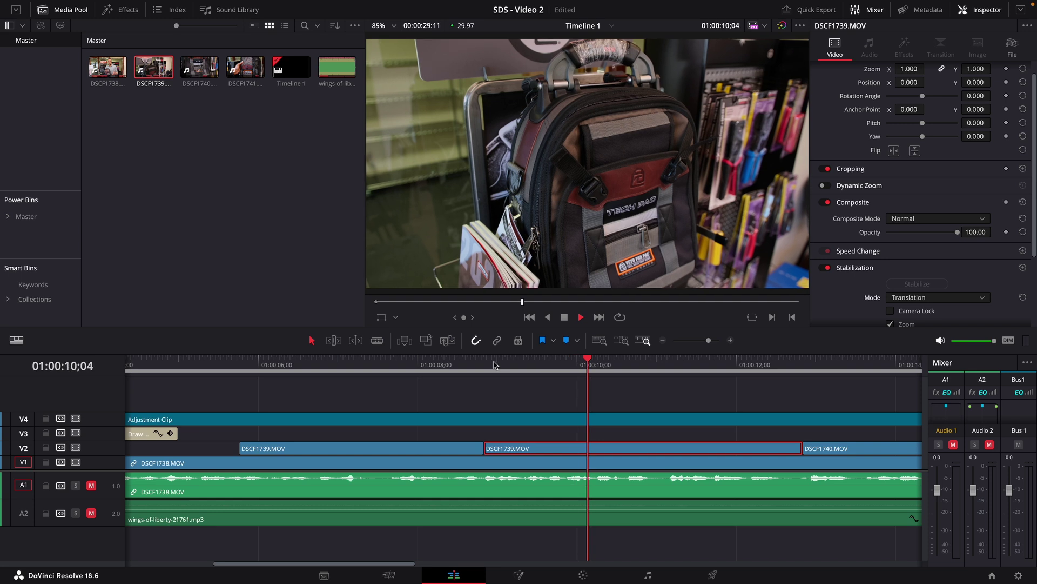
key("space")
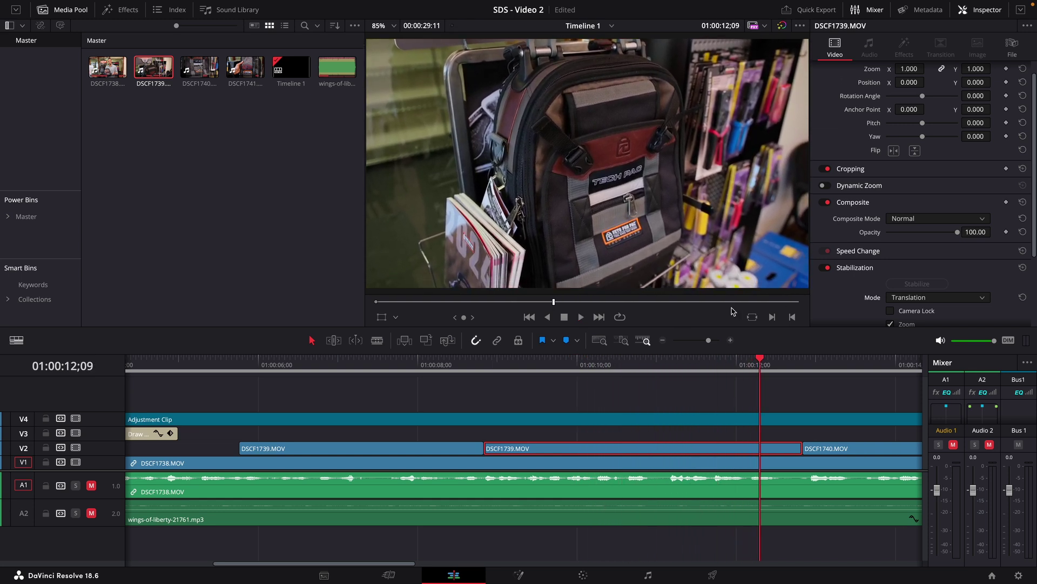
- Switch stabilization back to Perspective mode, re-stabilize, and play from 01:00:08;25
left_click(920, 303)
left_click(919, 309)
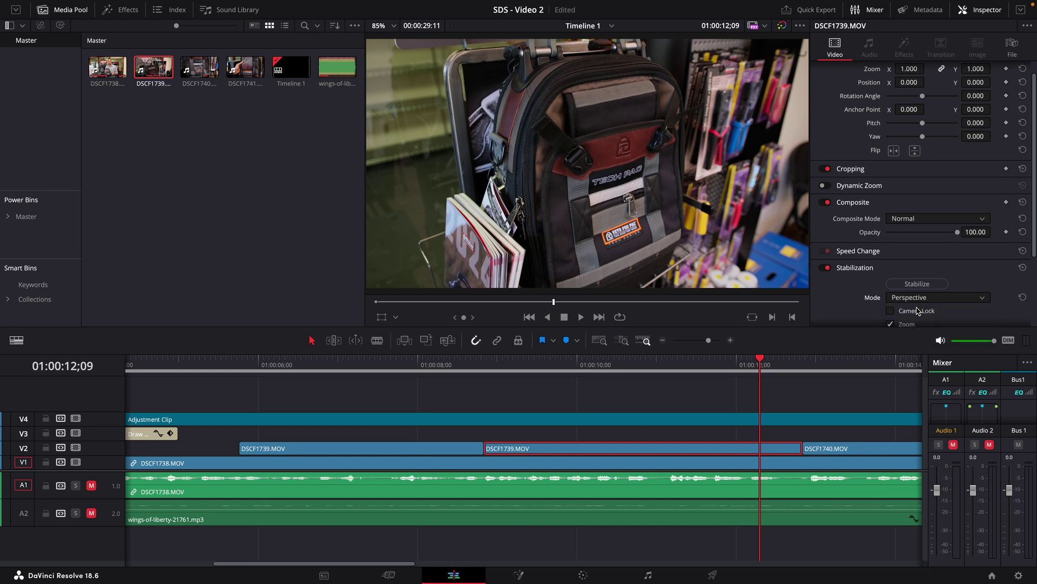
left_click(916, 281)
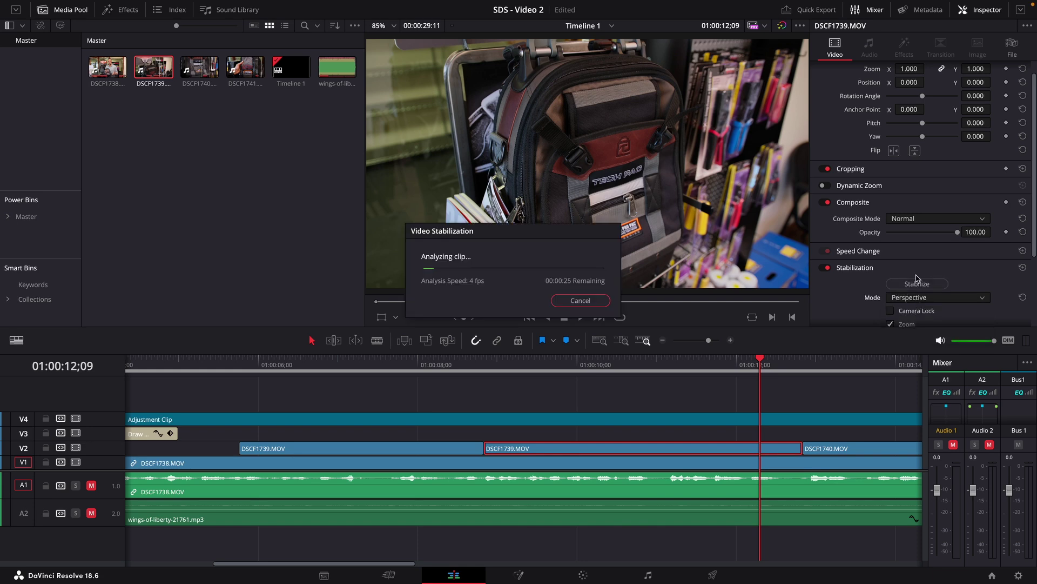
left_click(488, 369)
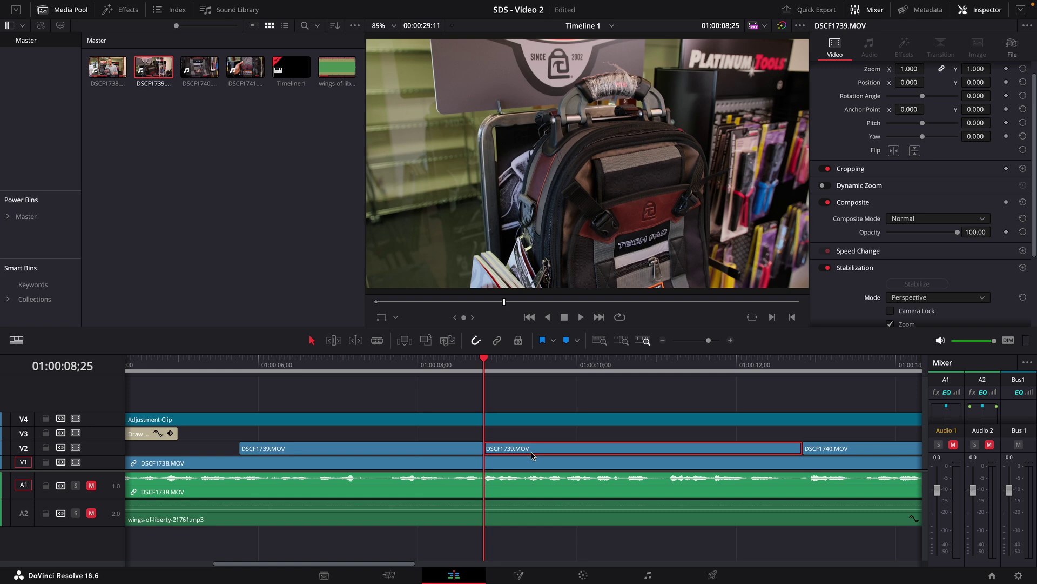
key("space")
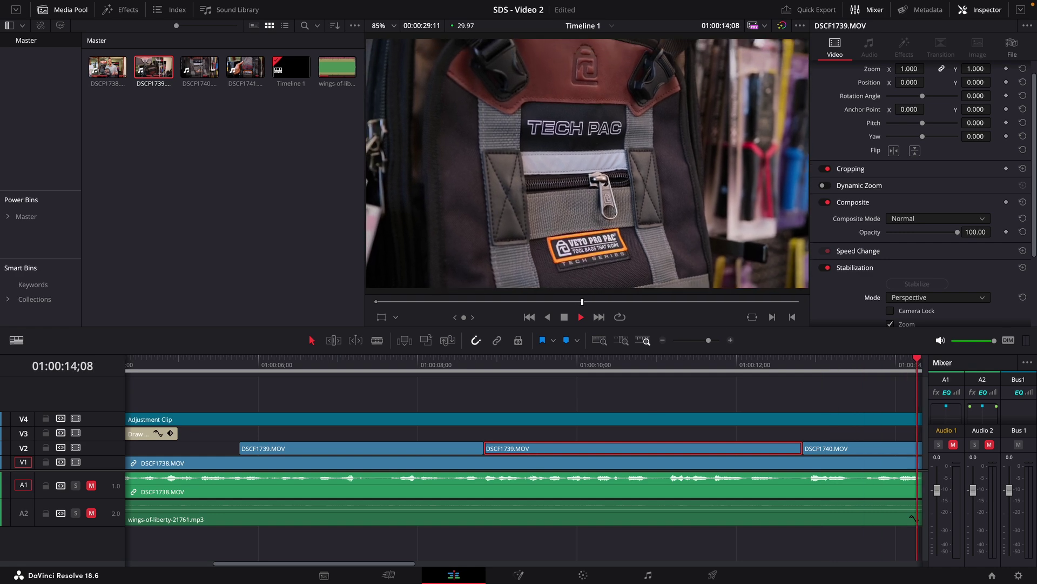
- Stabilize DSCF1740.MOV on V2 and play the stabilized shot from its start
left_click(402, 369)
left_click(498, 452)
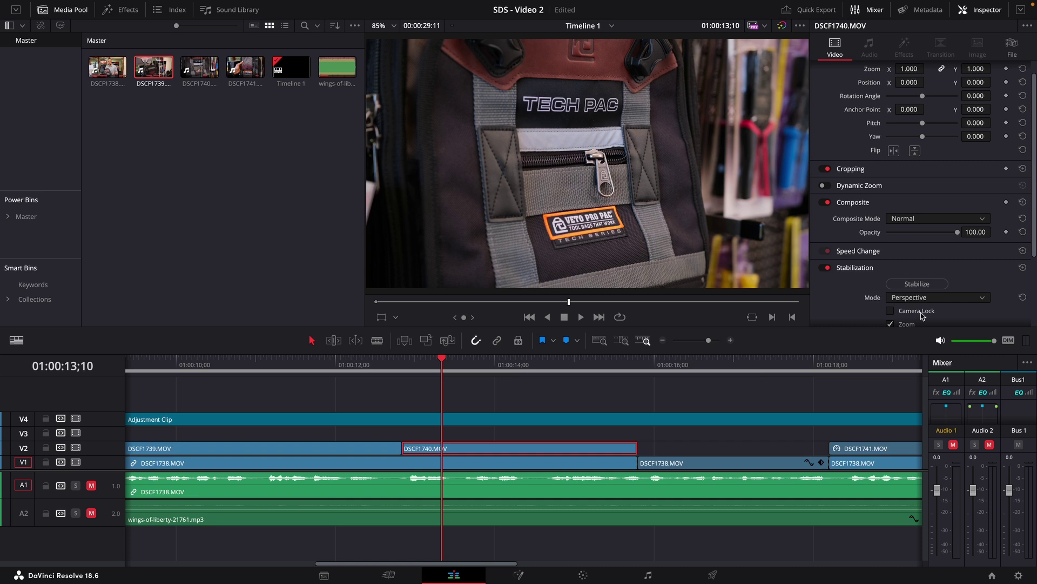
left_click(928, 286)
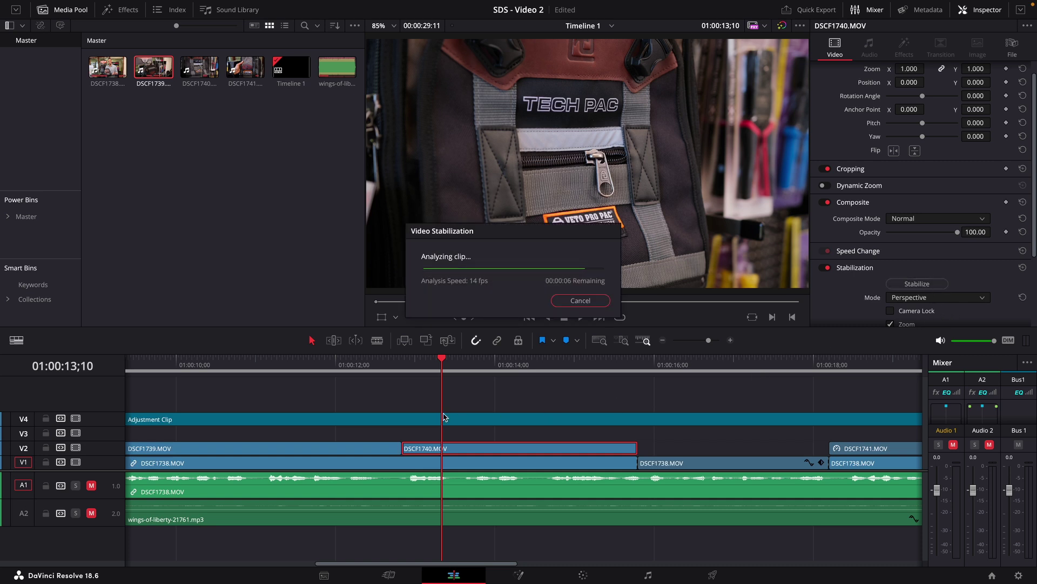
left_click(401, 367)
key("space")
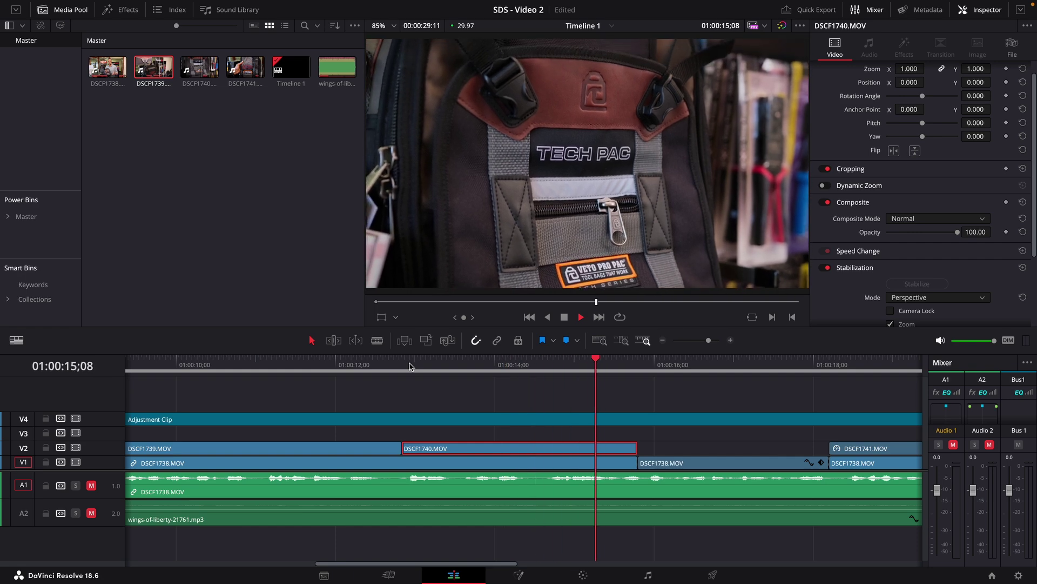
key("space")
scroll(665, 422, "down", 3)
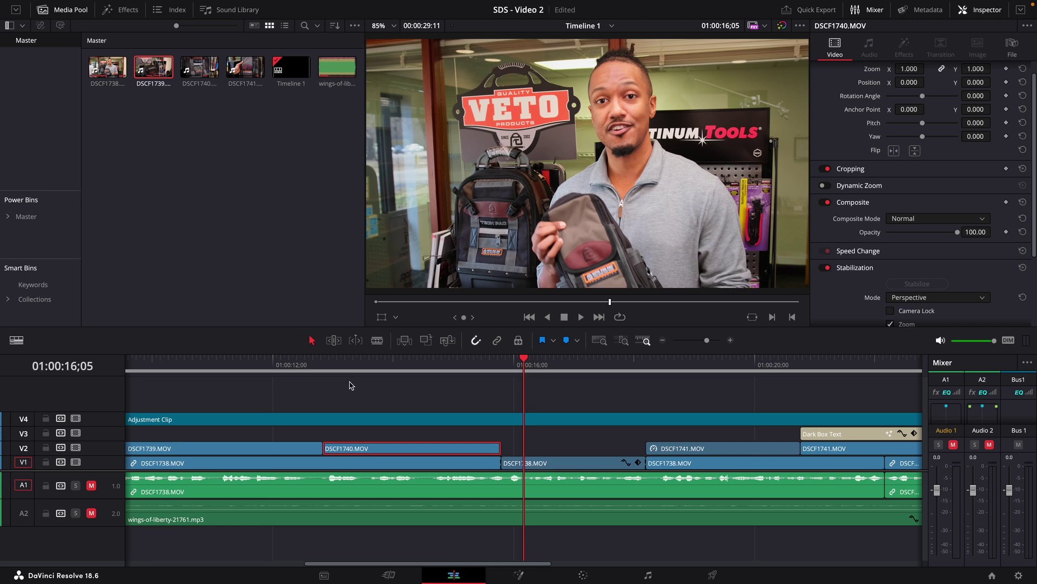
- Raise Smooth to 0.742 and re-stabilize the second DSCF1739.MOV clip
left_click_drag(270, 361, 258, 361)
left_click(290, 452)
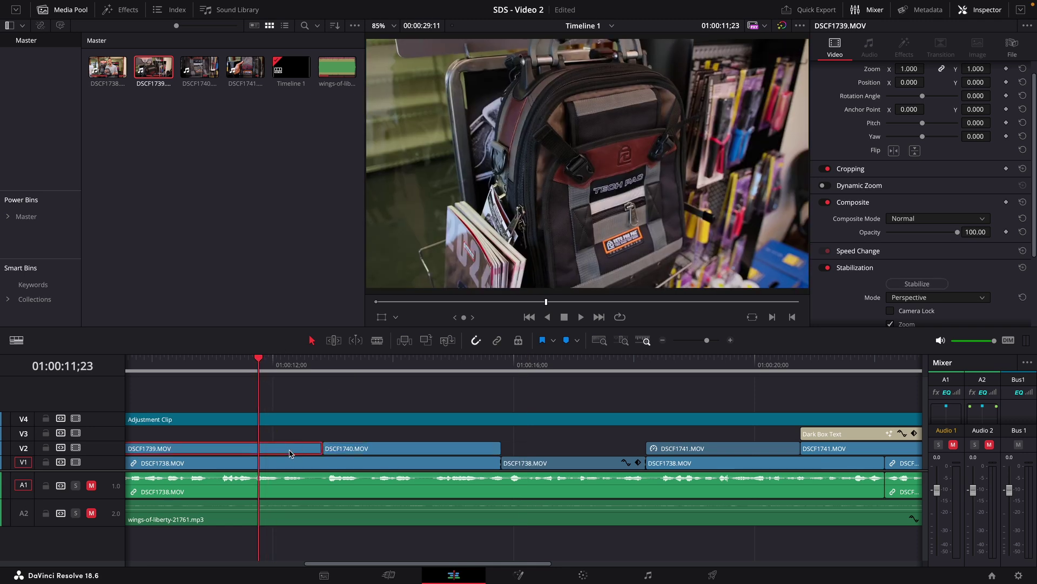
scroll(870, 308, "down", 3)
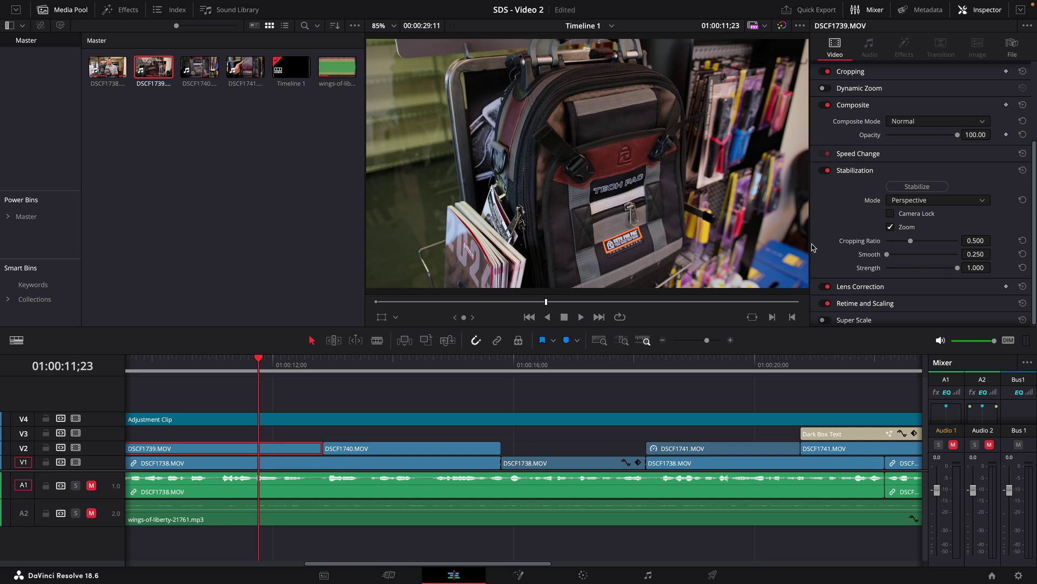
left_click_drag(888, 254, 933, 255)
left_click(294, 404)
scroll(310, 410, "right", 4)
scroll(325, 416, "left", 11)
left_click(364, 457)
left_click(943, 186)
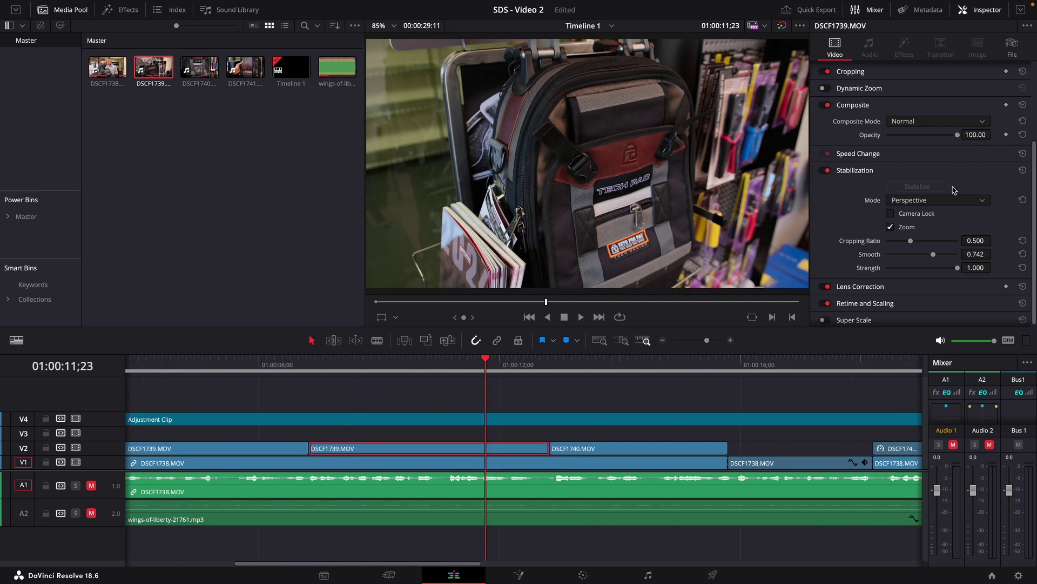
- Play the 0.742-smoothed DSCF1739 shot twice from 01:00:09
left_click(318, 370)
key("space")
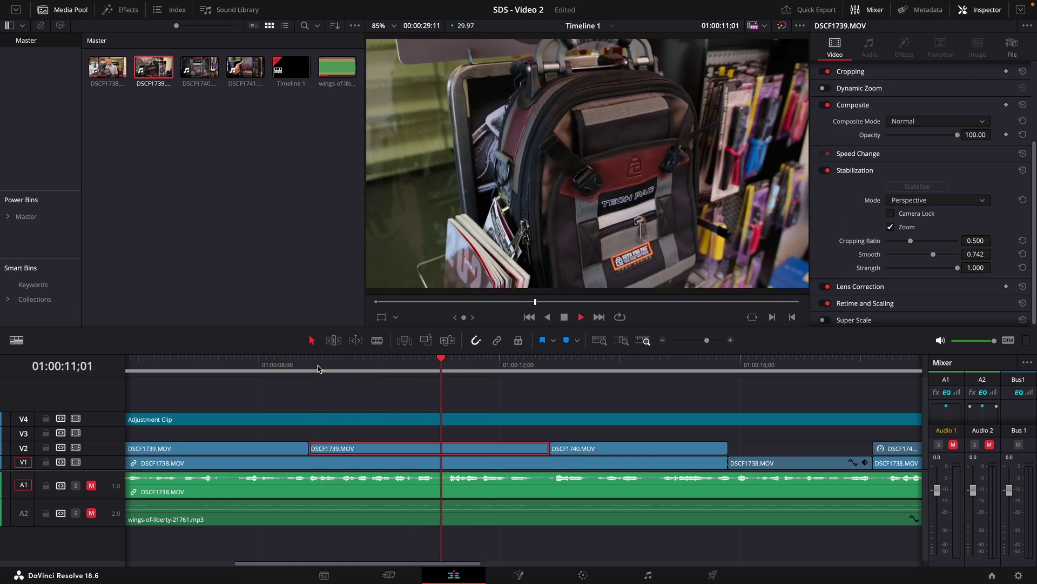
key("space")
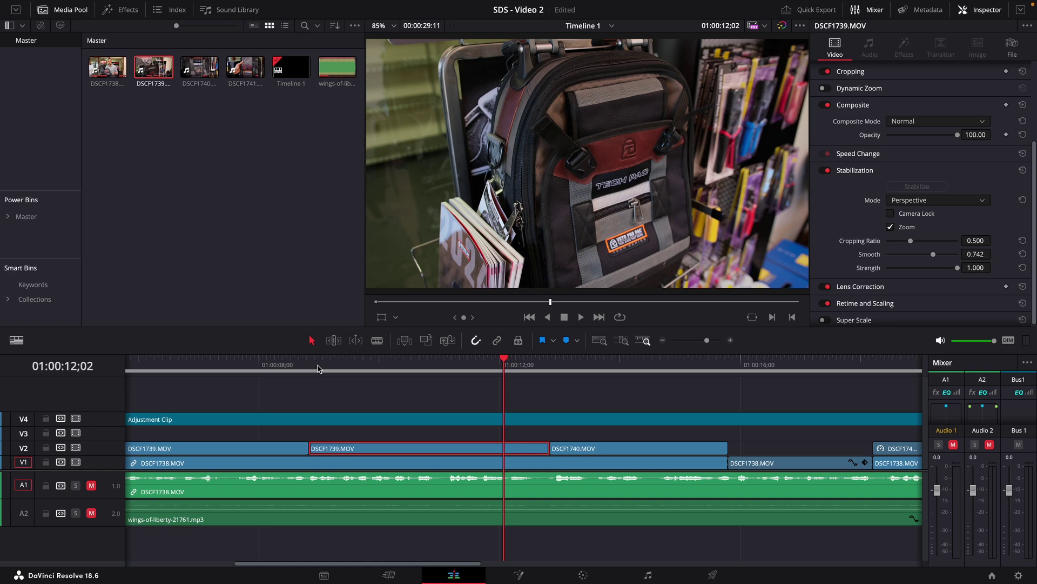
left_click(322, 372)
key("space")
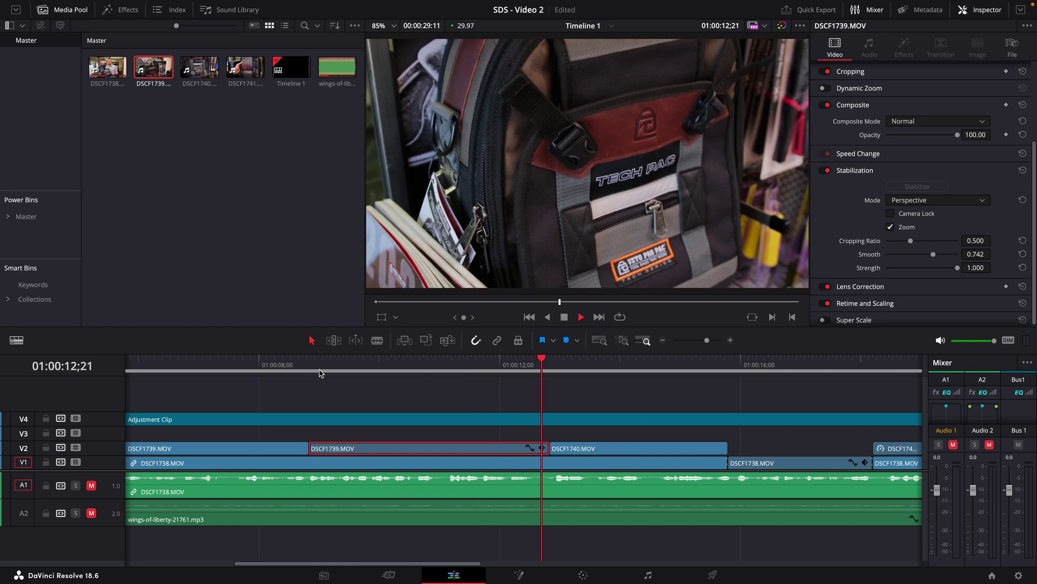
key("space")
left_click(373, 372)
- Lower Smooth to 0.250, re-stabilize, and review the shot through 01:00:15
left_click_drag(934, 256, 869, 268)
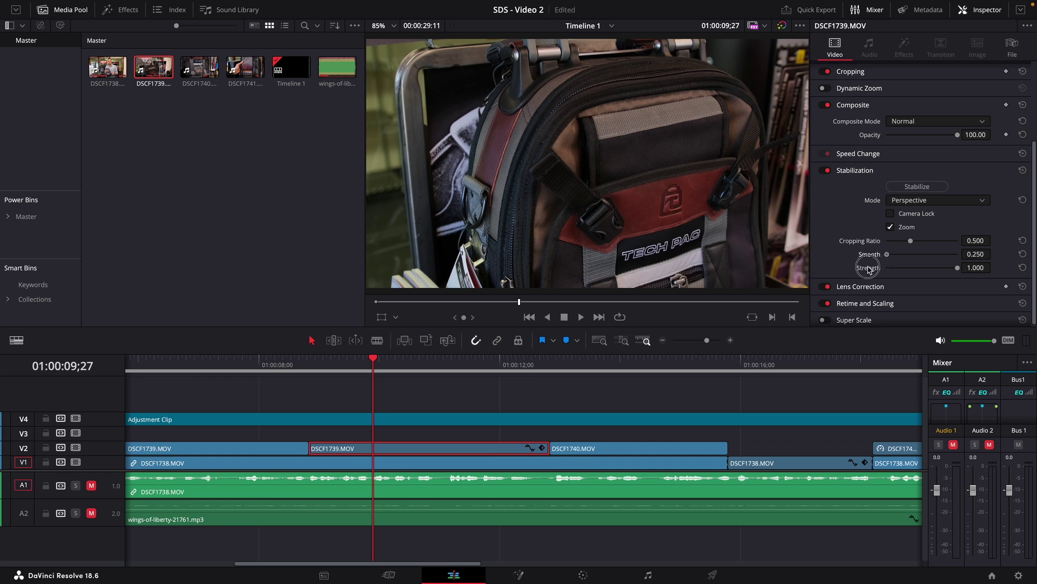
left_click(917, 186)
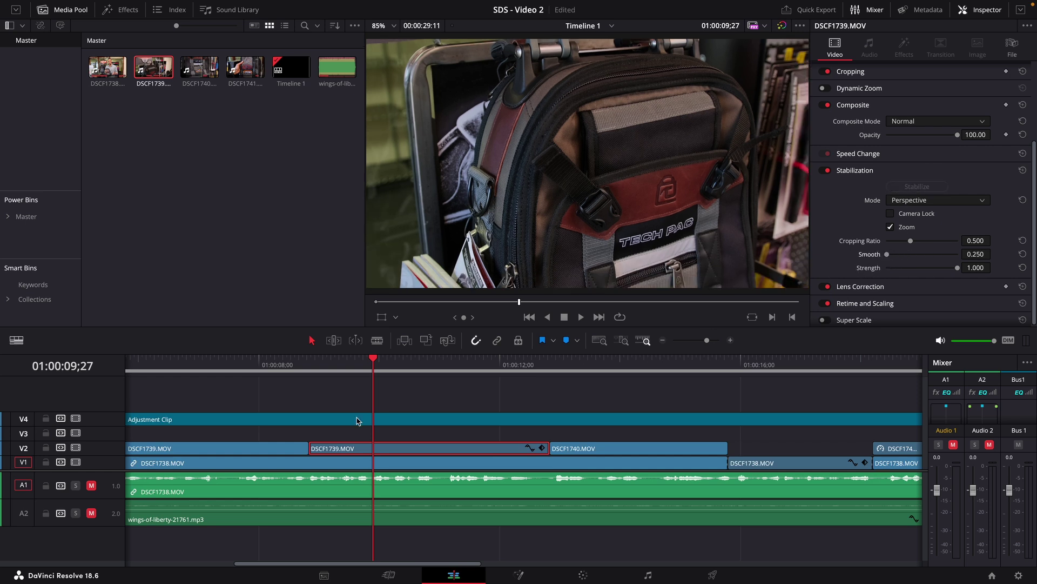
key("space")
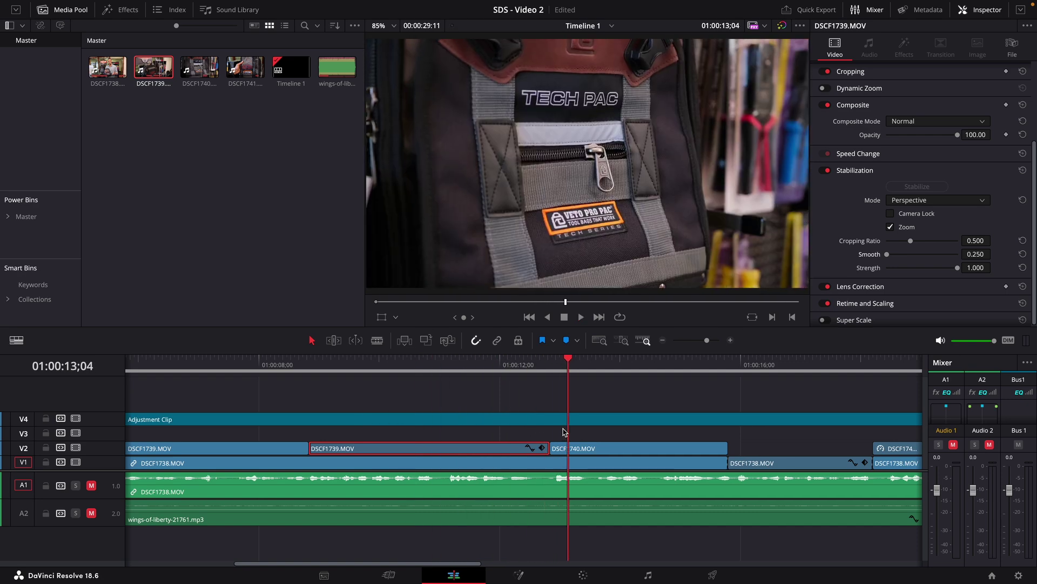
scroll(573, 428, "up", 2)
scroll(573, 427, "down", 5)
scroll(572, 427, "up", 3)
left_click_drag(538, 368, 643, 373)
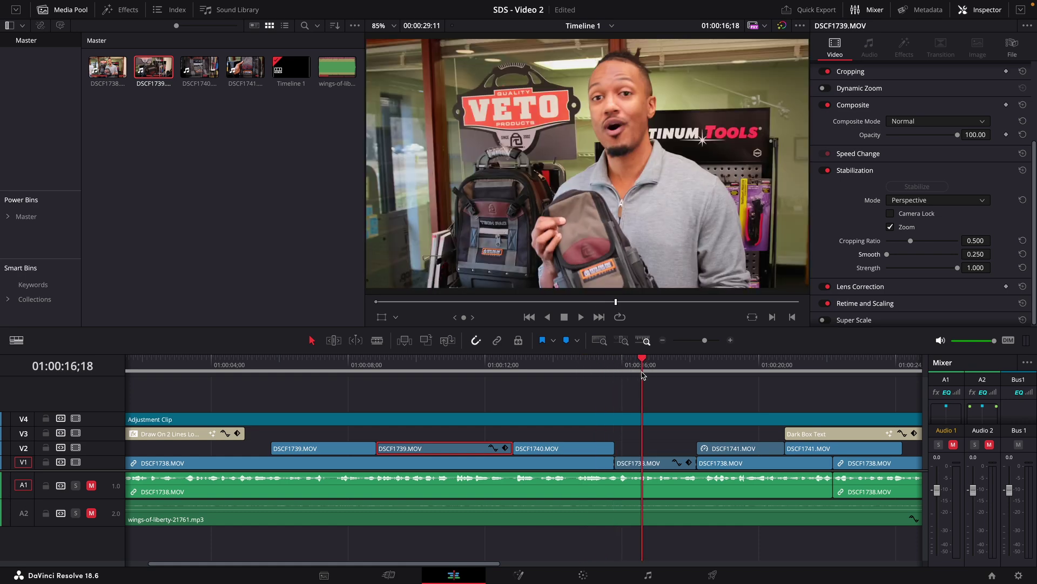
left_click(569, 361)
key("space")
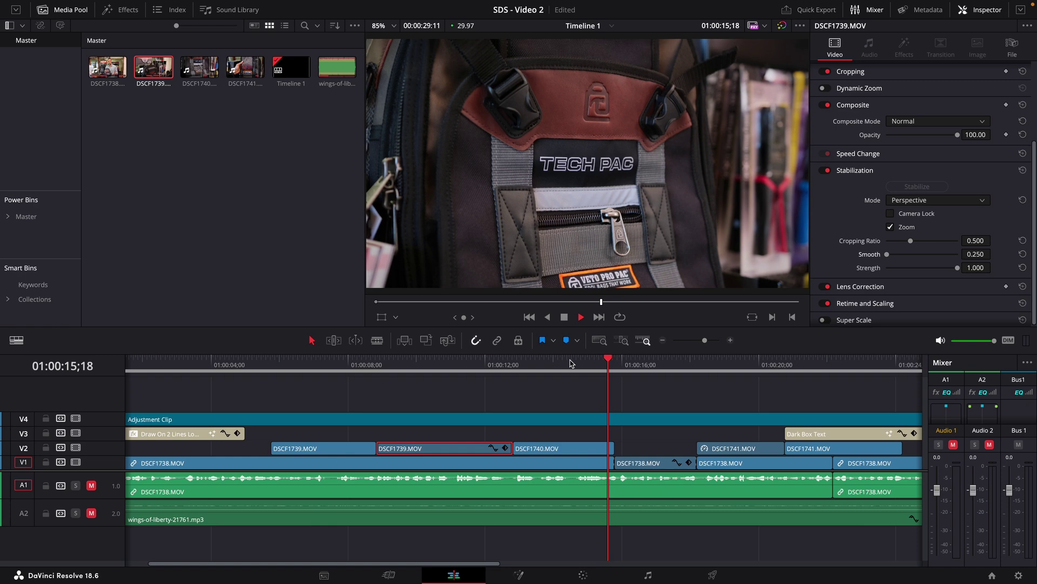
key("space")
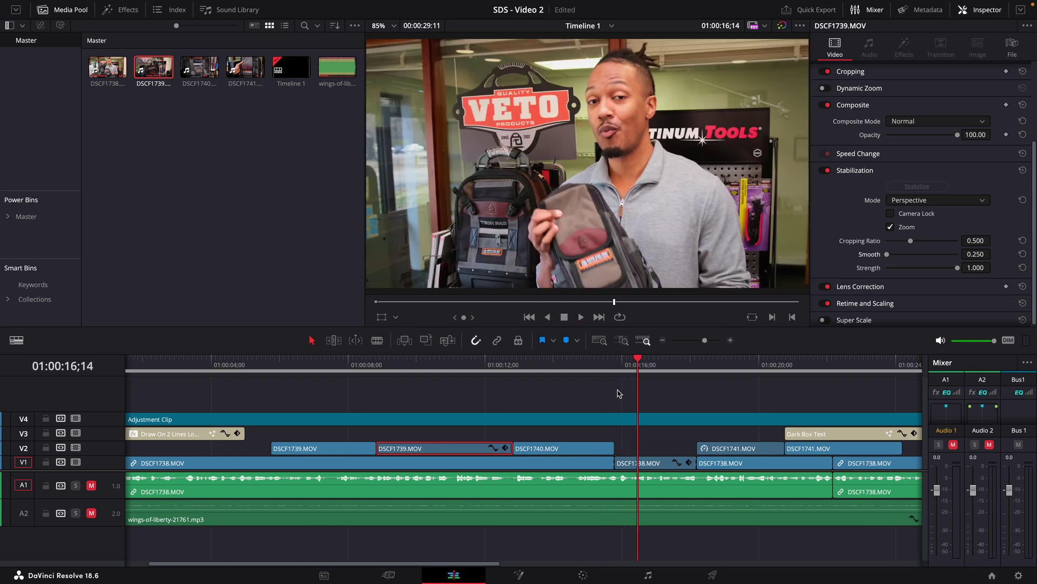
left_click(659, 466)
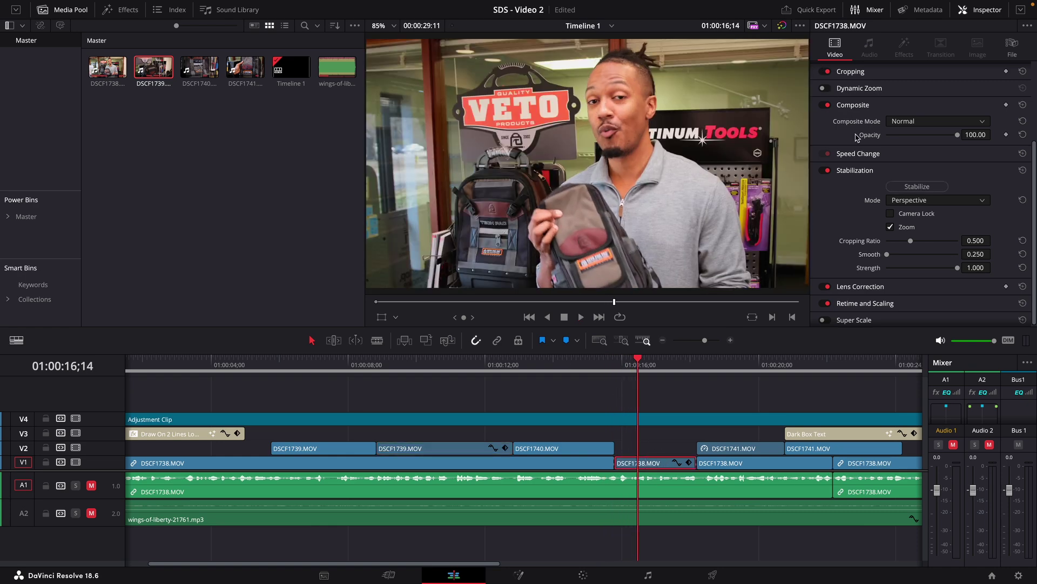
scroll(856, 137, "up", 3)
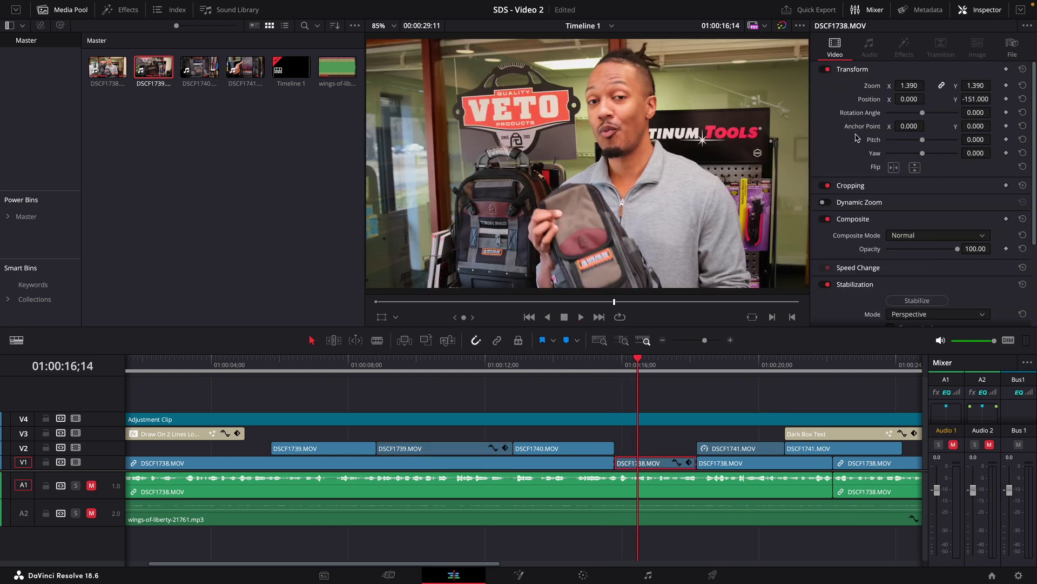
double_click(875, 91)
double_click(872, 100)
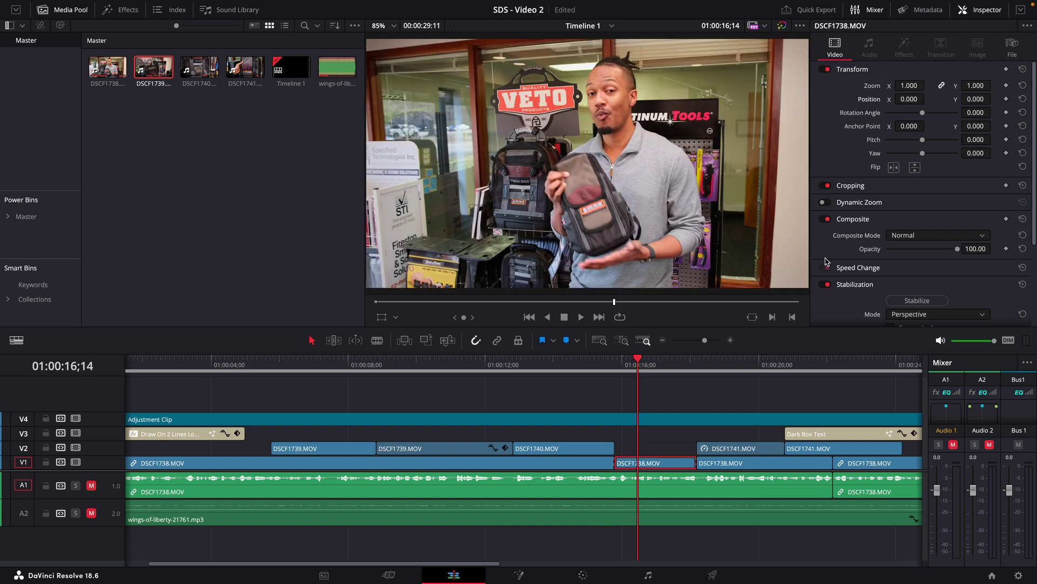
left_click(615, 369)
key("space")
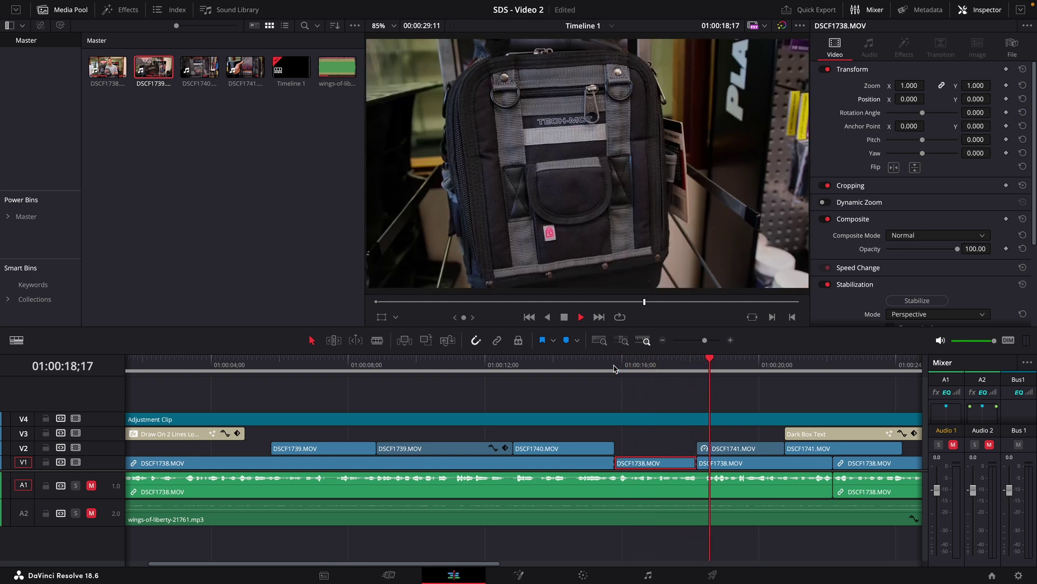
left_click(614, 368)
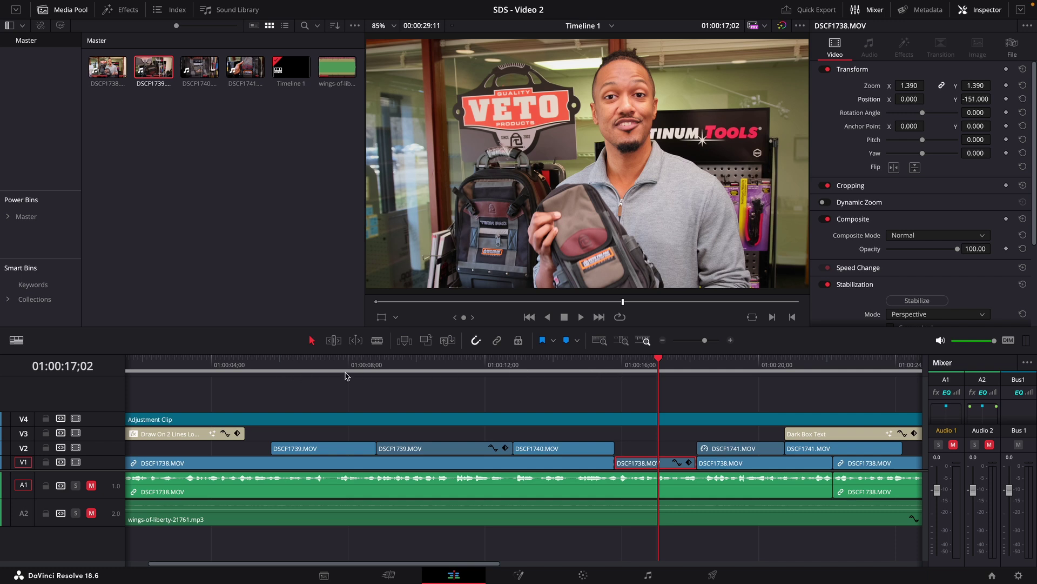
left_click_drag(630, 365, 637, 372)
left_click(640, 385)
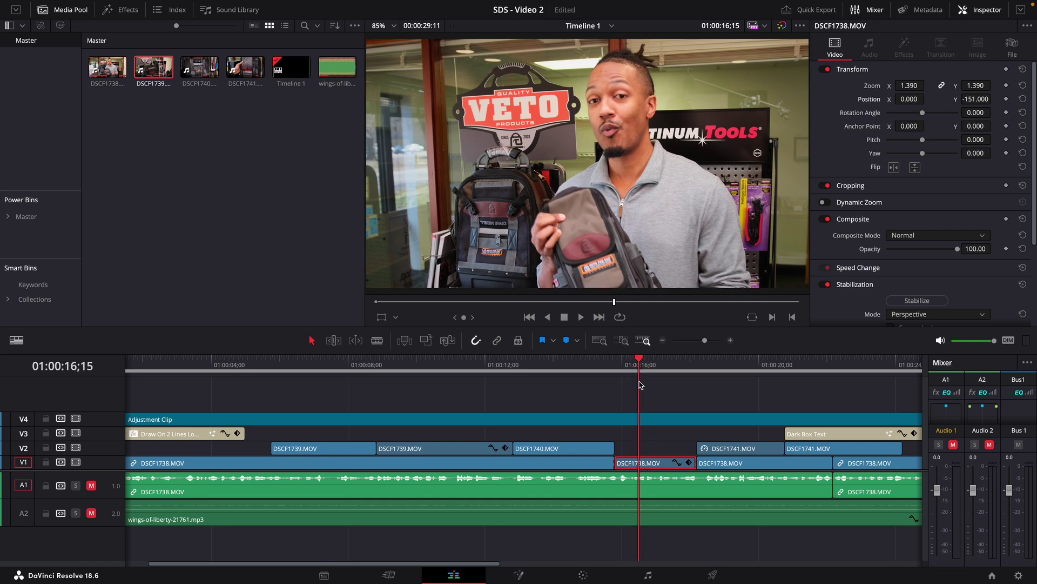
mouse_move(641, 369)
left_mouse_down()
mouse_move(662, 372)
mouse_move(638, 378)
left_mouse_up()
key("space")
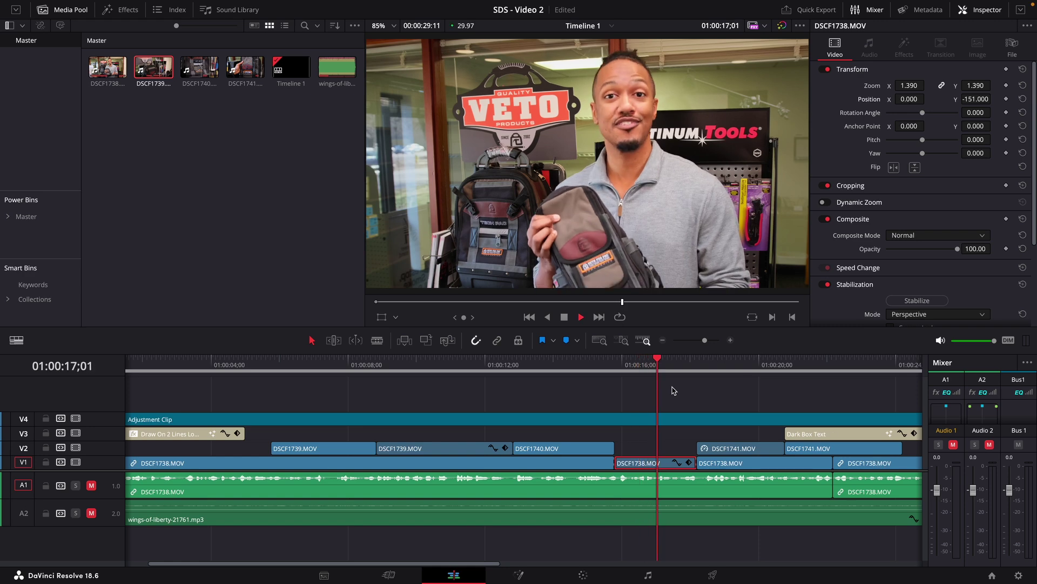
key("space")
left_click(733, 450)
scroll(702, 454, "down", 5)
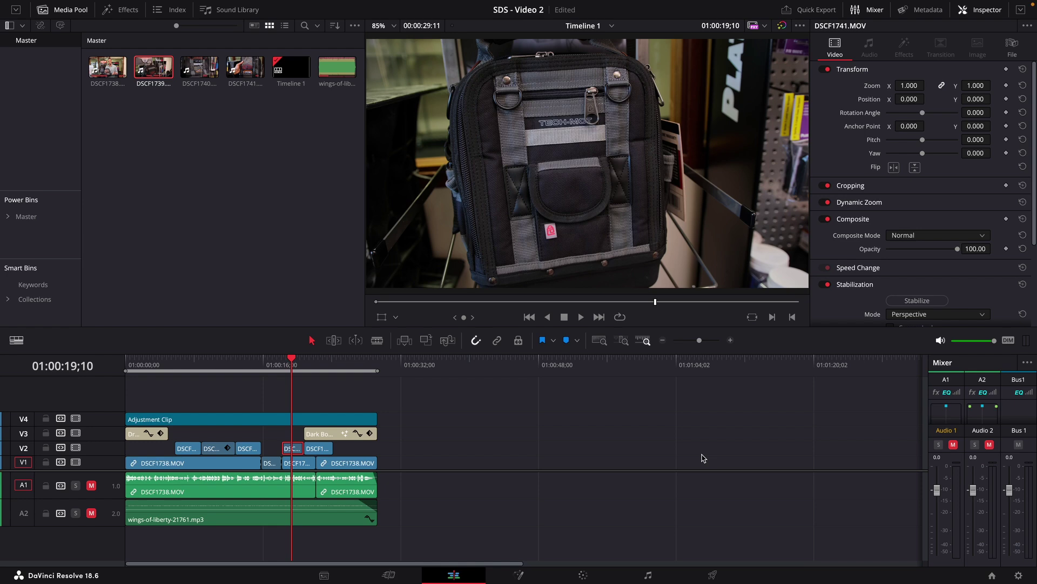
scroll(559, 458, "up", 7)
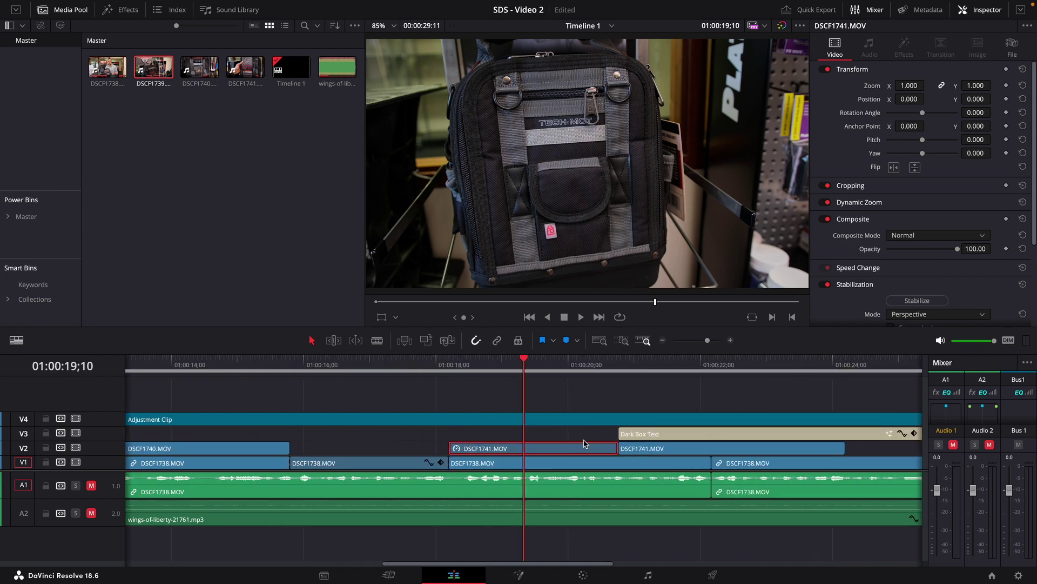
left_click_drag(616, 372, 568, 385)
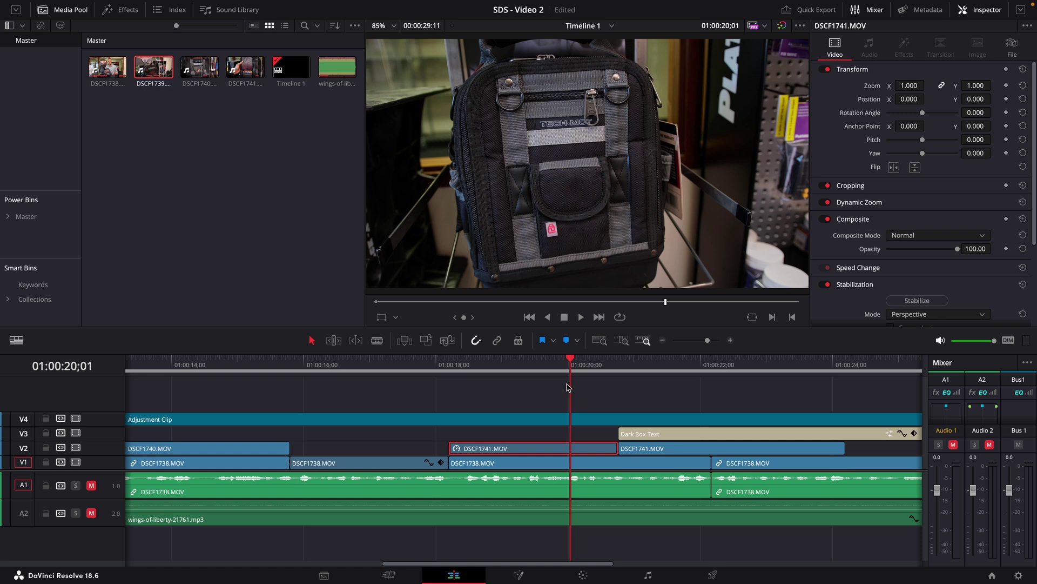
double_click(557, 445)
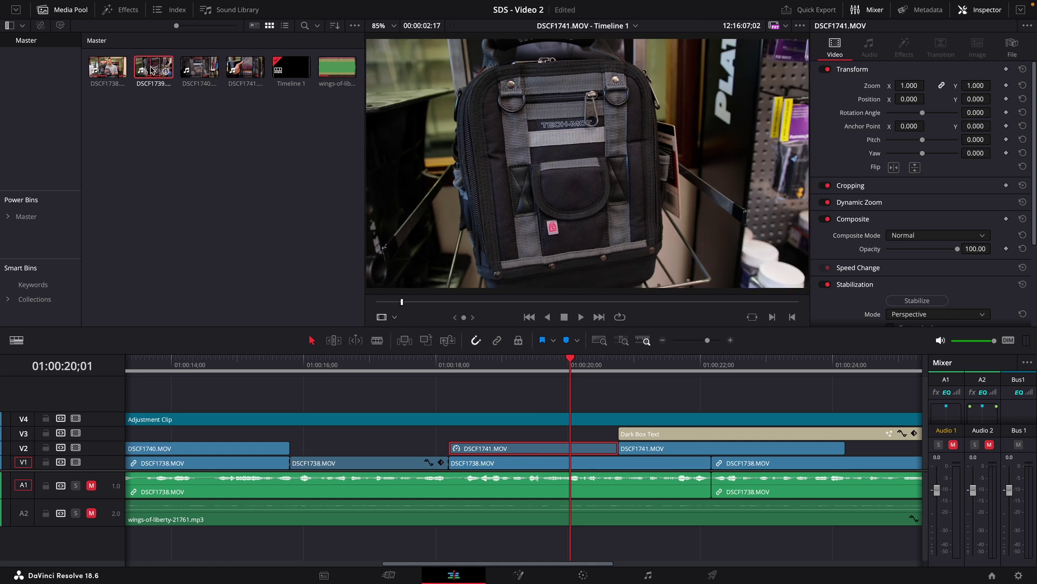
left_click(245, 68)
left_click_drag(401, 303, 706, 302)
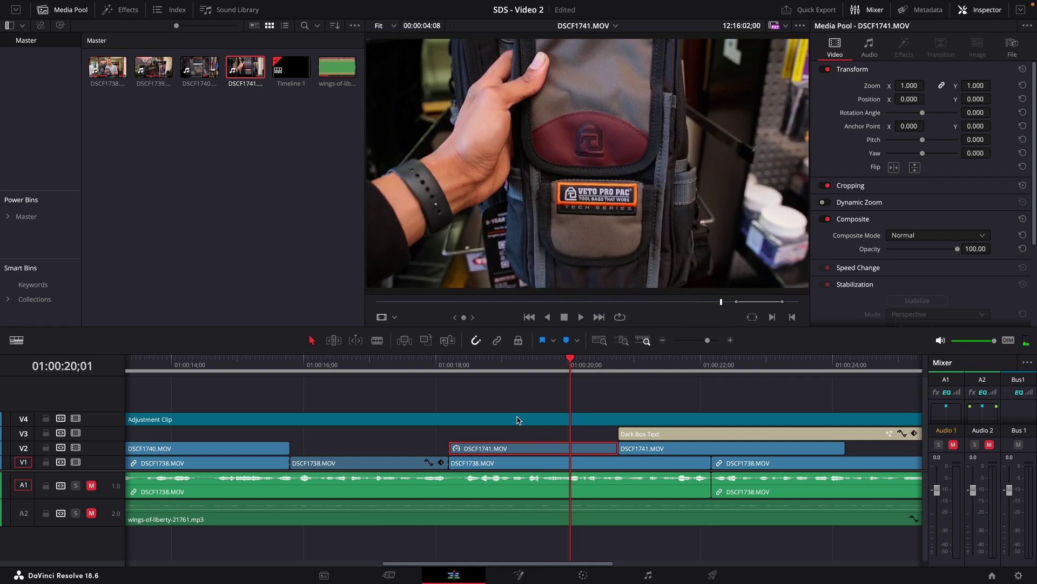
left_click(519, 420)
left_click_drag(501, 371, 519, 408)
- Load DSCF1741 in the source viewer and cue it to 12:16:06;10
left_click(657, 370)
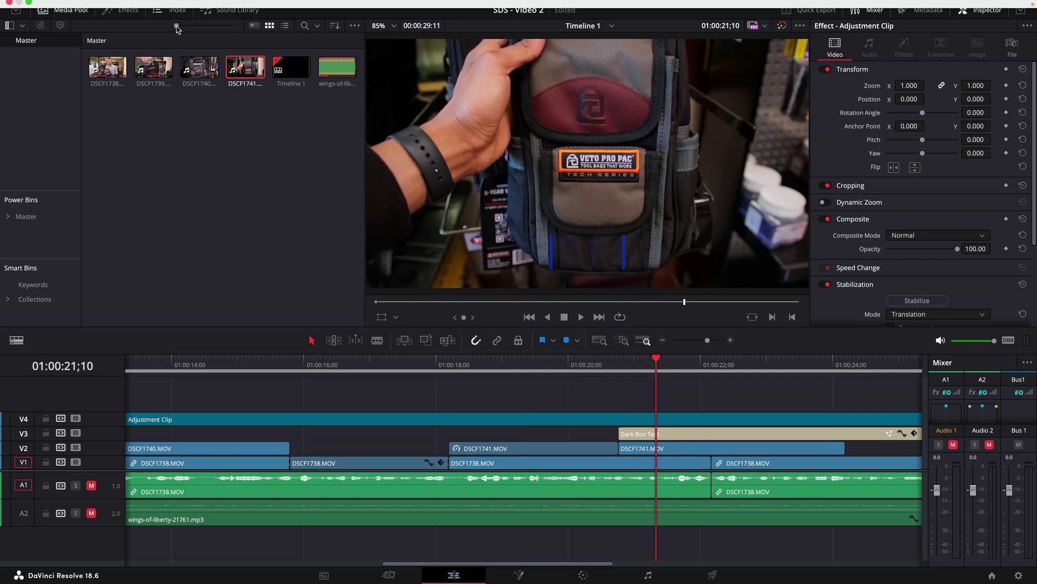
double_click(245, 66)
left_click_drag(722, 306, 770, 306)
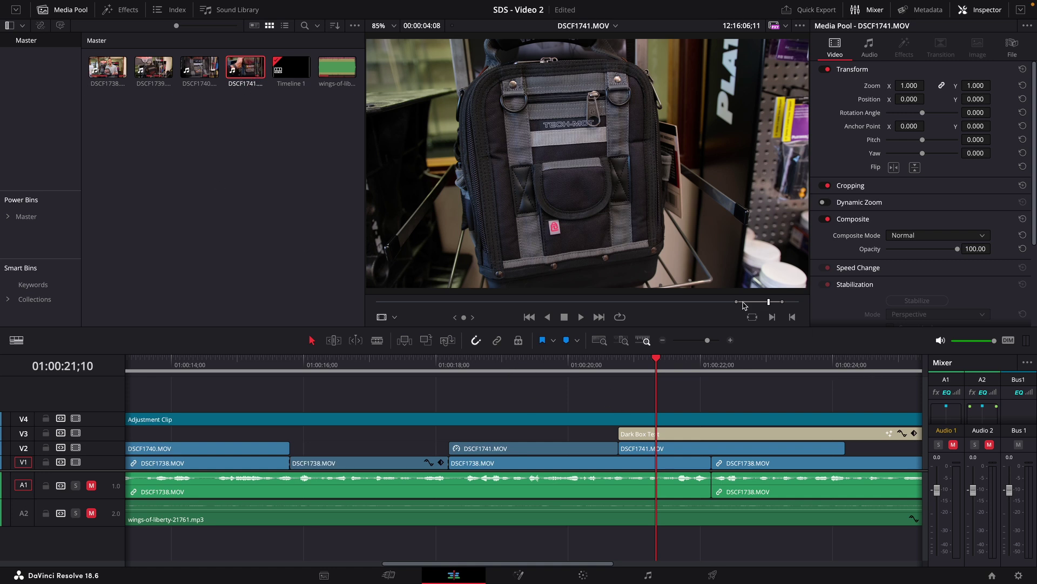
scroll(663, 405, "left", 1)
scroll(662, 405, "right", 1)
scroll(662, 405, "right", 3)
scroll(662, 404, "left", 3)
scroll(662, 405, "down", 2)
scroll(661, 404, "down", 3)
- Place DSCF1741's video alone on V1 after the edit and scrub through it
left_click_drag(575, 282, 490, 368)
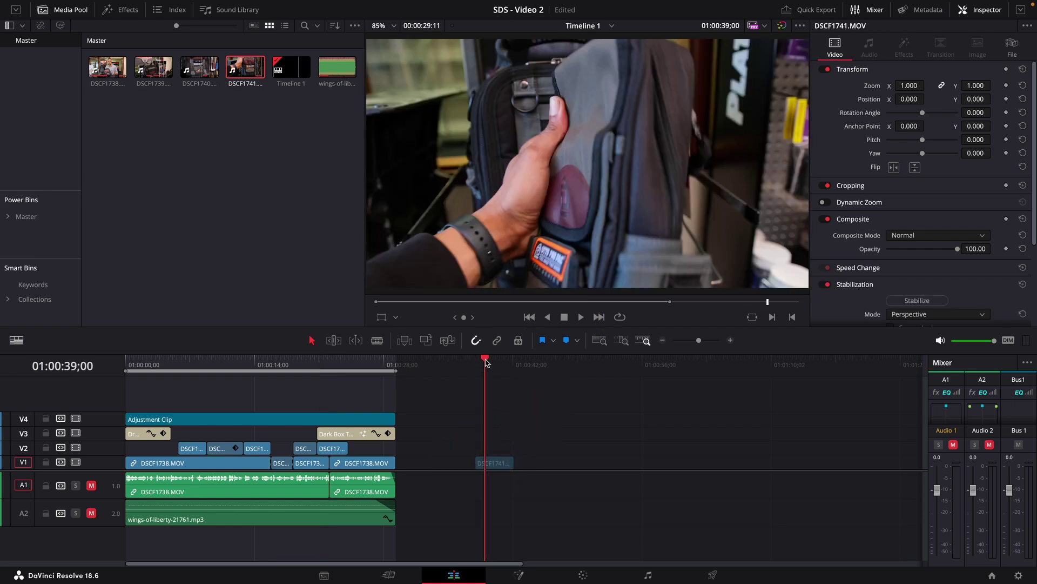
scroll(505, 426, "down", 2)
scroll(493, 403, "up", 6)
scroll(492, 404, "down", 3)
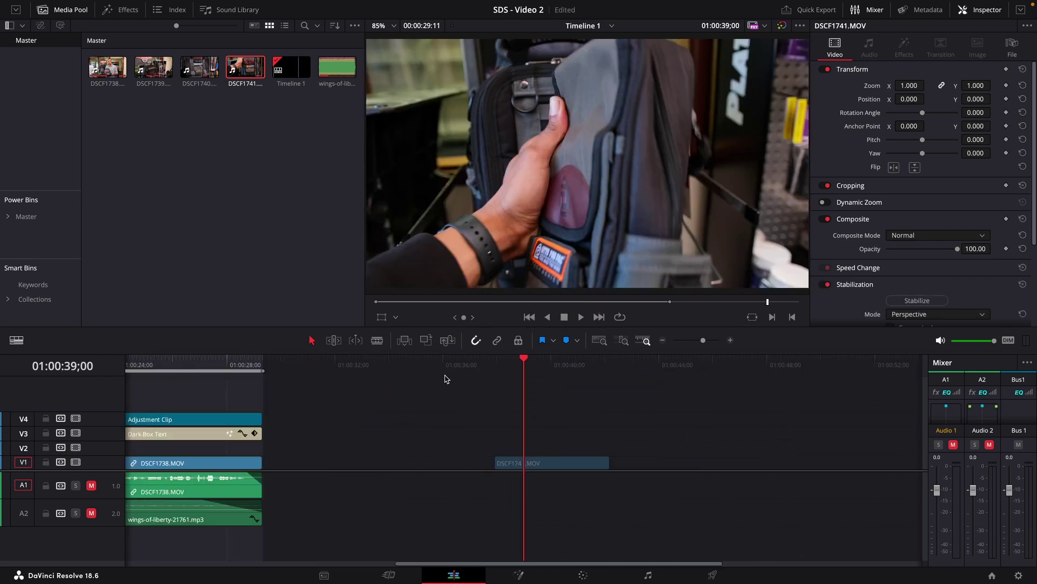
left_click(420, 372)
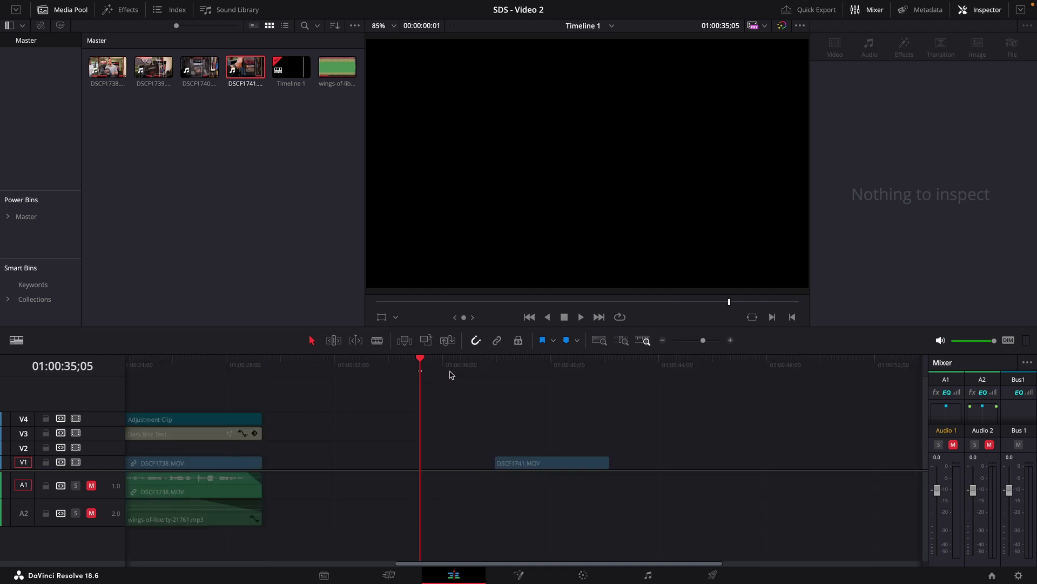
left_click_drag(492, 359, 572, 375)
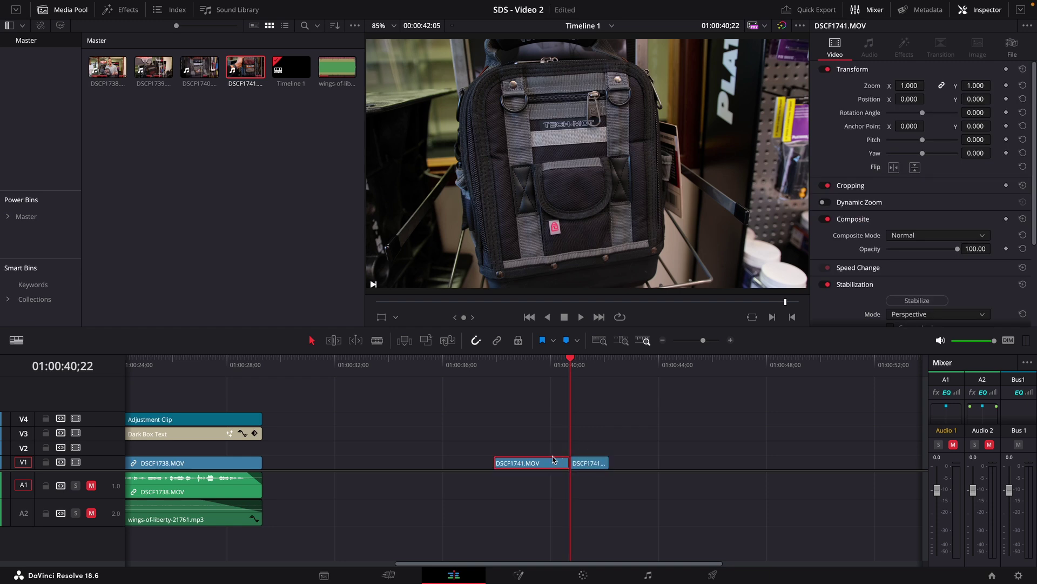
- Delete the first DSCF1741 piece and make the remaining piece a freeze frame
key("BackSpace")
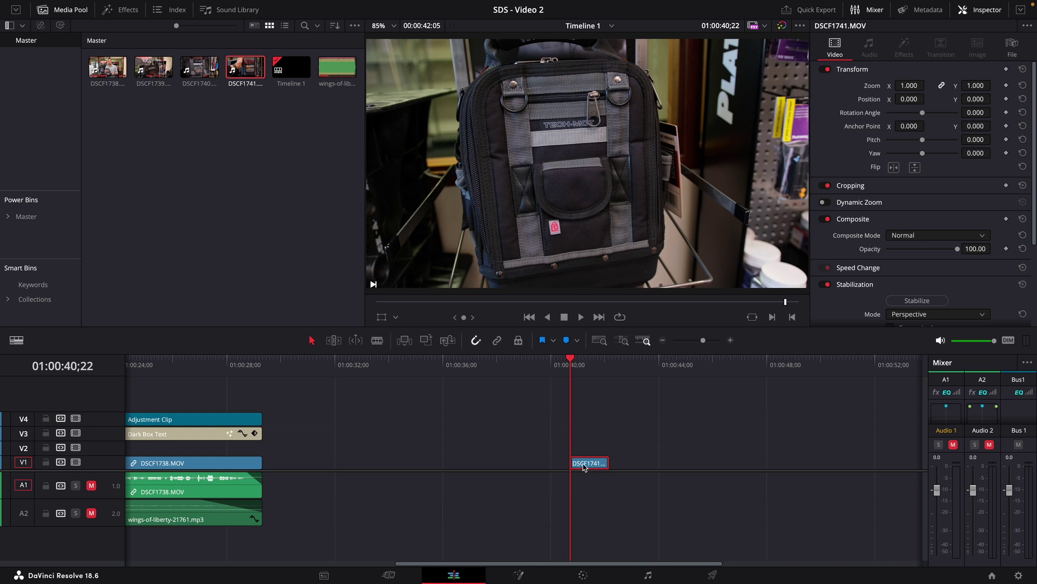
right_click(584, 467)
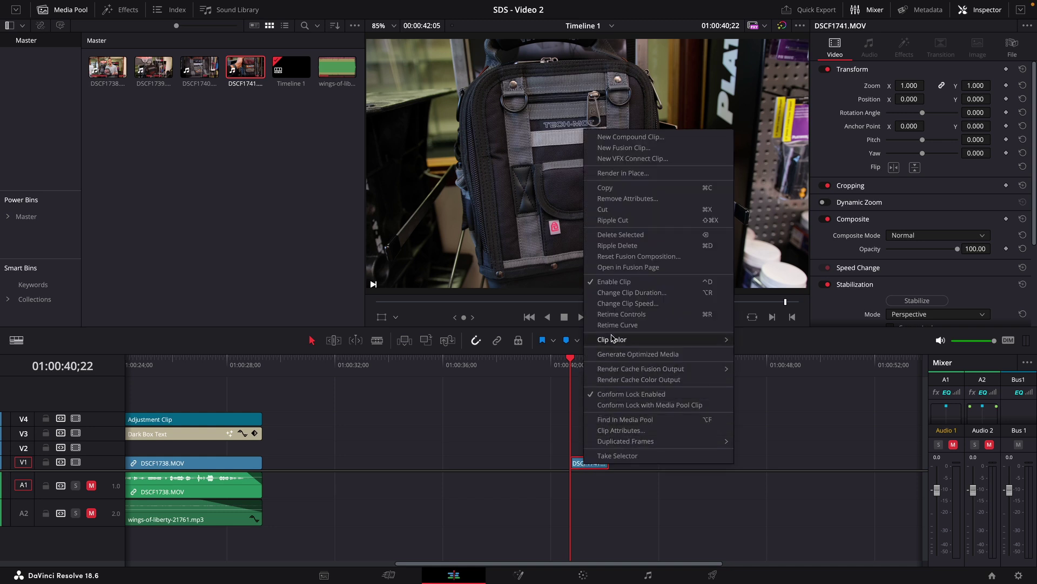
left_click(628, 292)
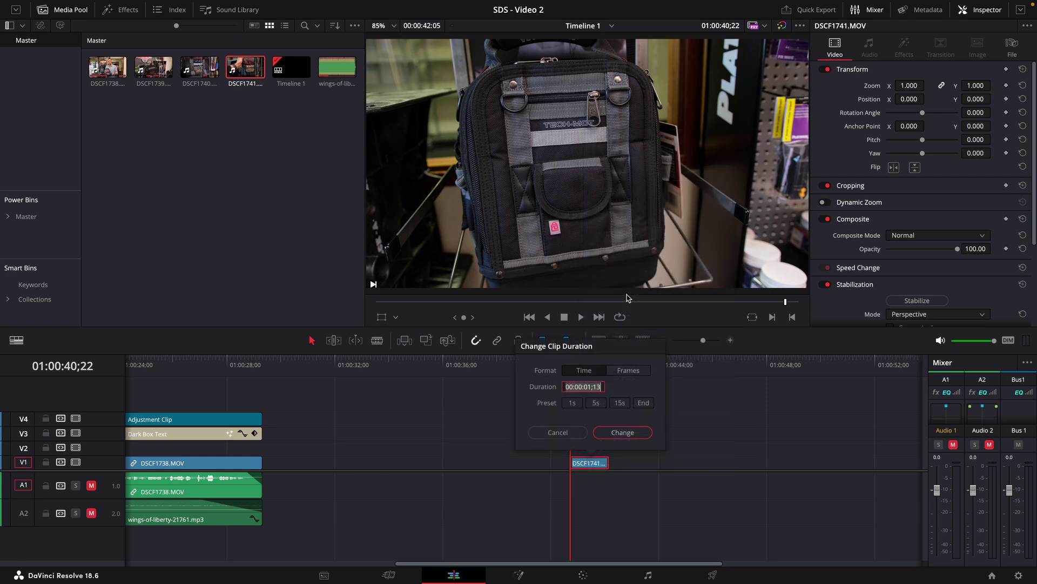
left_click(556, 435)
right_click(594, 464)
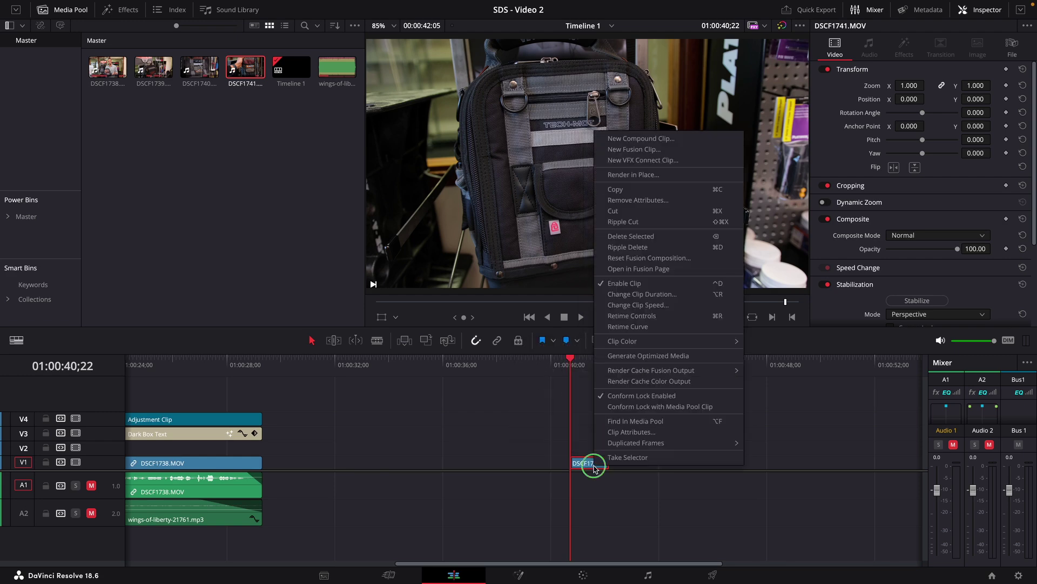
left_click(641, 306)
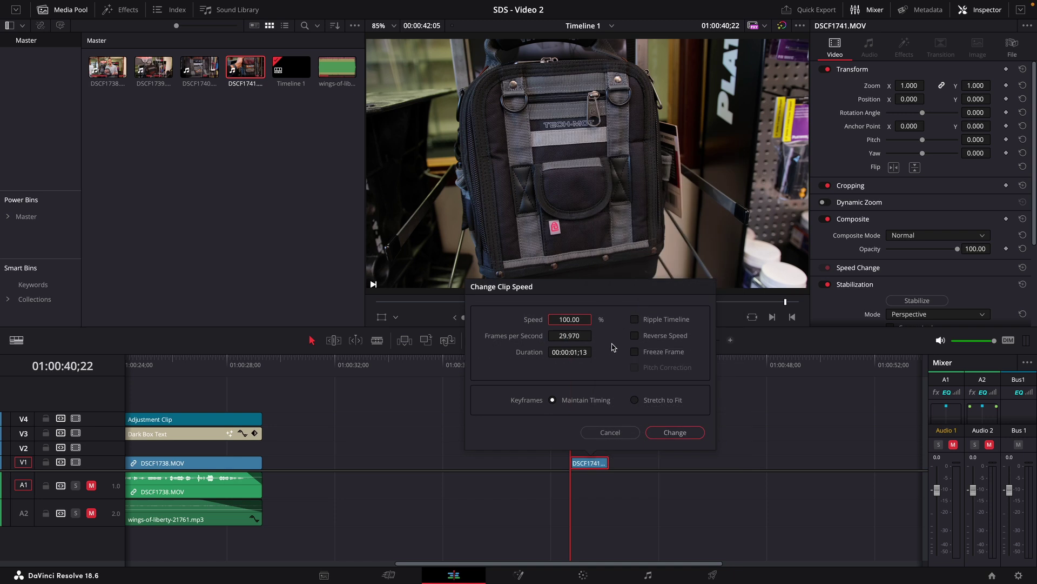
left_click(635, 352)
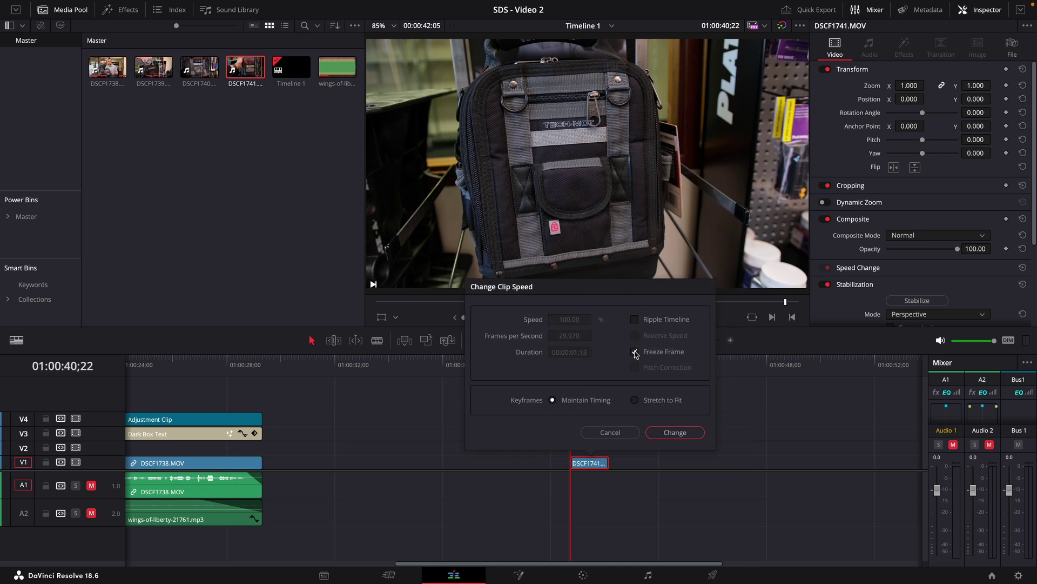
left_click(672, 433)
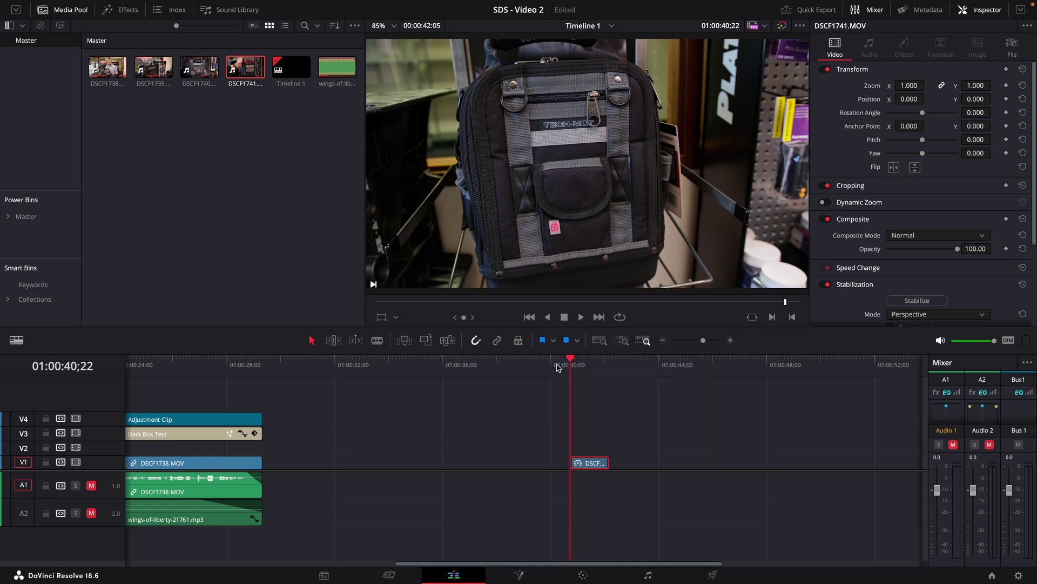
- Lengthen the freeze-frame clip by 04:22 to about 06:05 and preview it
mouse_move(570, 364)
left_mouse_down()
mouse_move(593, 366)
mouse_move(571, 382)
left_mouse_up()
left_click_drag(605, 463, 747, 449)
mouse_move(585, 373)
left_mouse_down()
mouse_move(695, 378)
mouse_move(582, 390)
left_mouse_up()
scroll(635, 435, "up", 2)
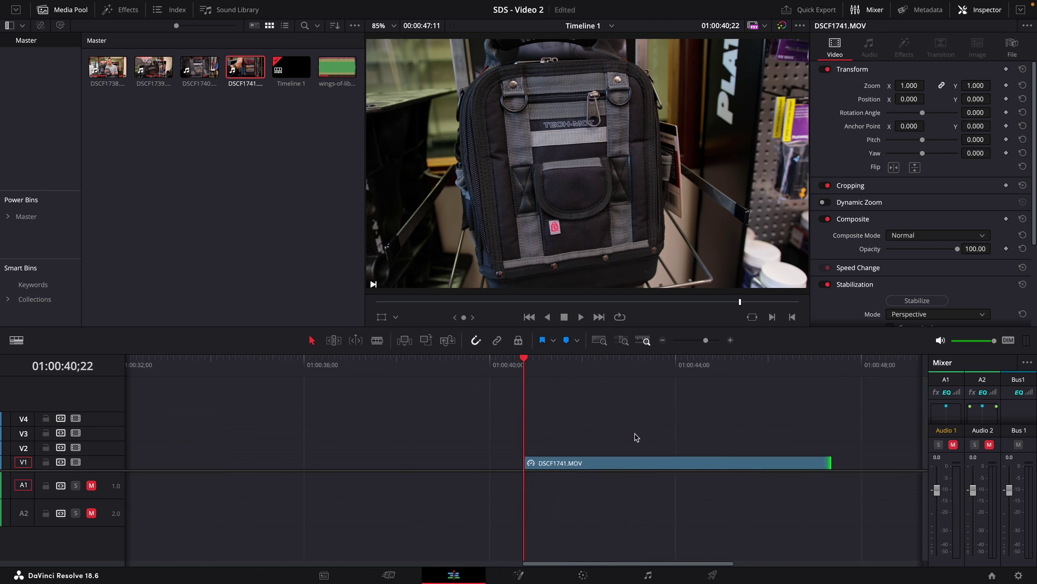
scroll(632, 443, "down", 6)
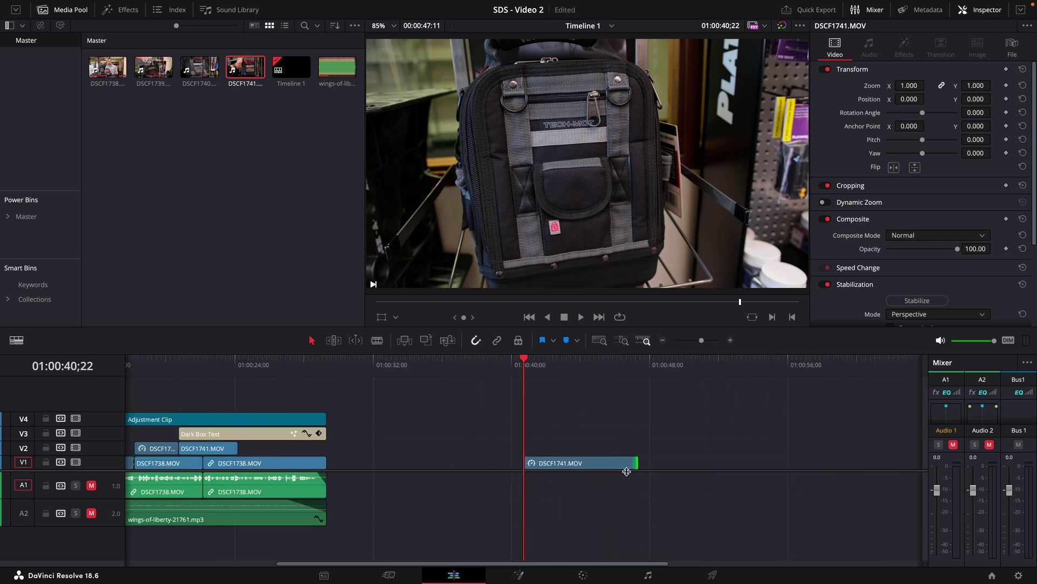
- Move the freeze frame onto V3 near 01:00:18 and trim it to end at Dark Box Text
left_click(234, 368)
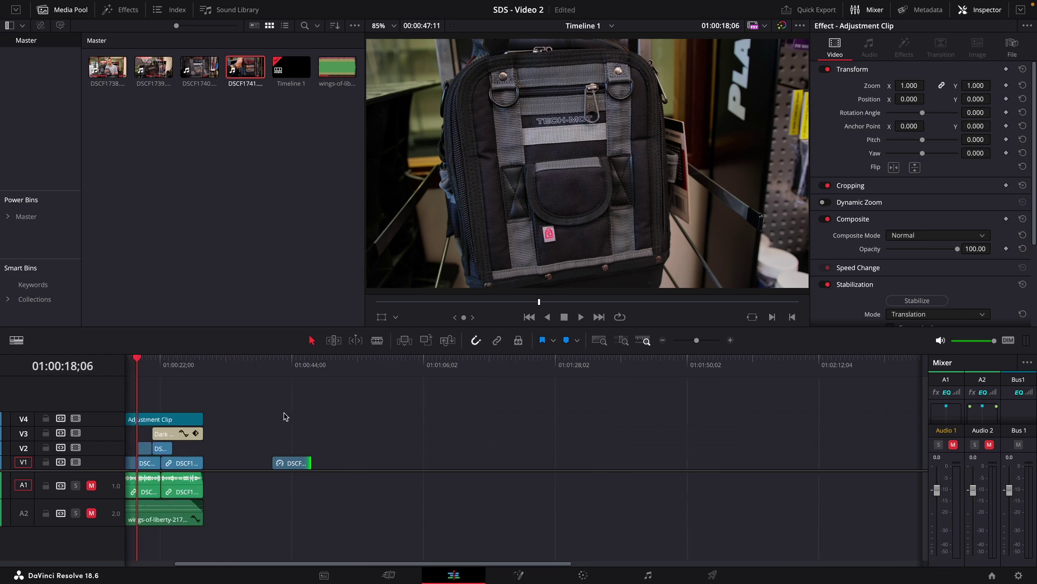
left_click_drag(394, 466, 274, 405)
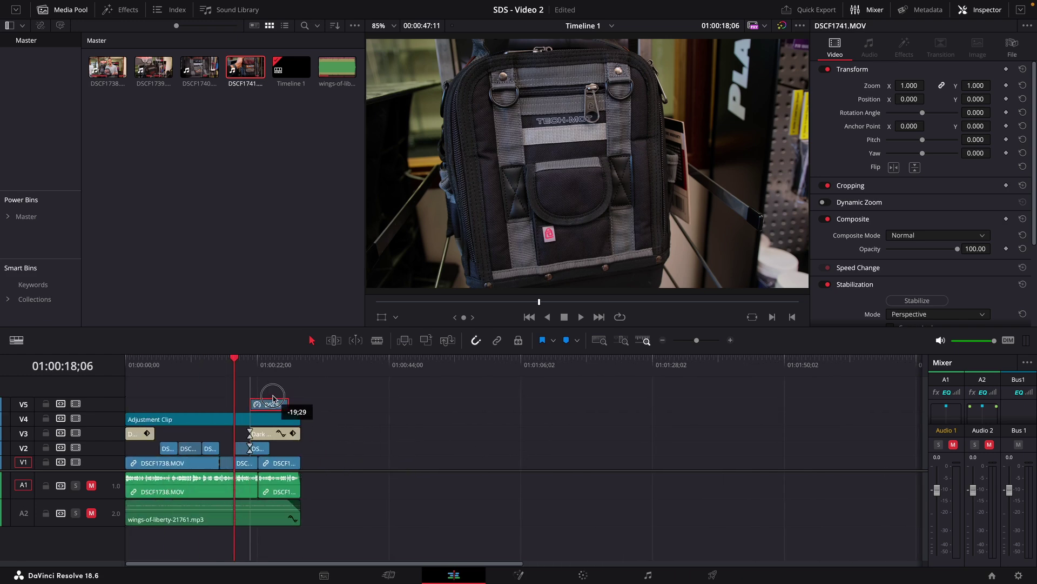
scroll(270, 448, "up", 3)
scroll(389, 453, "up", 3)
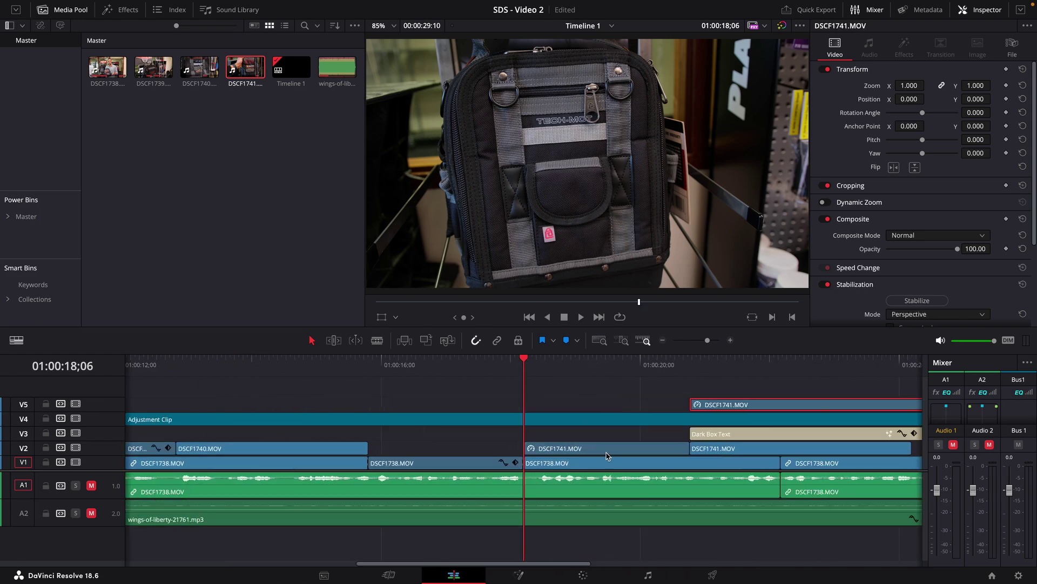
left_click_drag(525, 381, 563, 384)
left_click(670, 419)
scroll(430, 418, "down", 3)
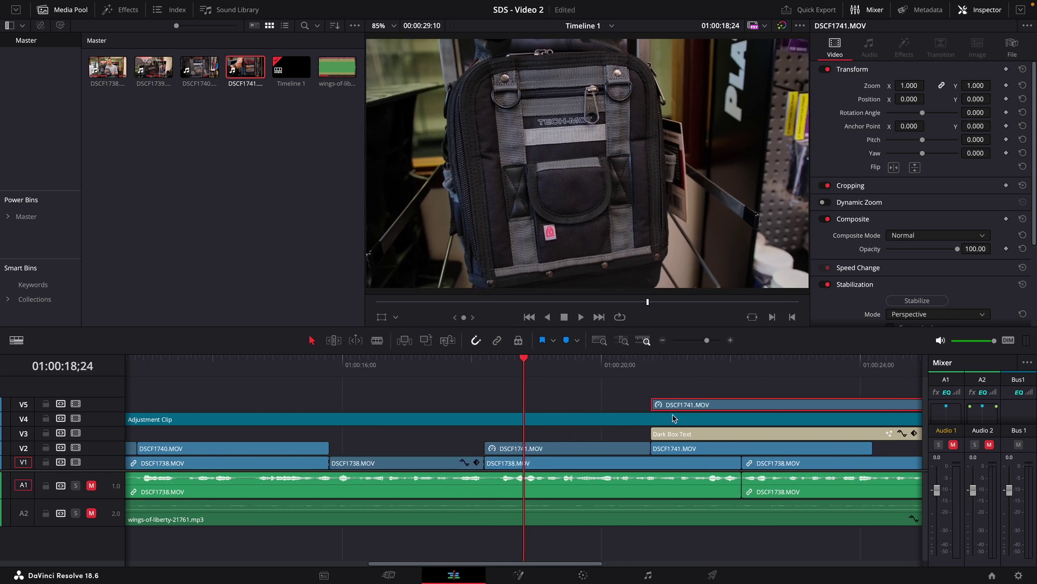
left_click_drag(910, 404, 593, 434)
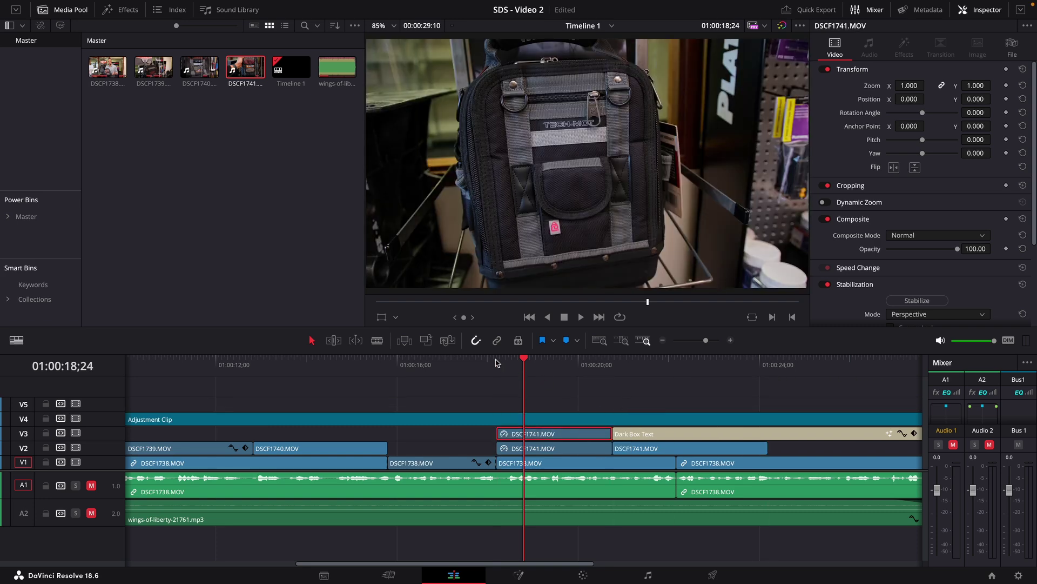
left_click_drag(497, 361, 417, 384)
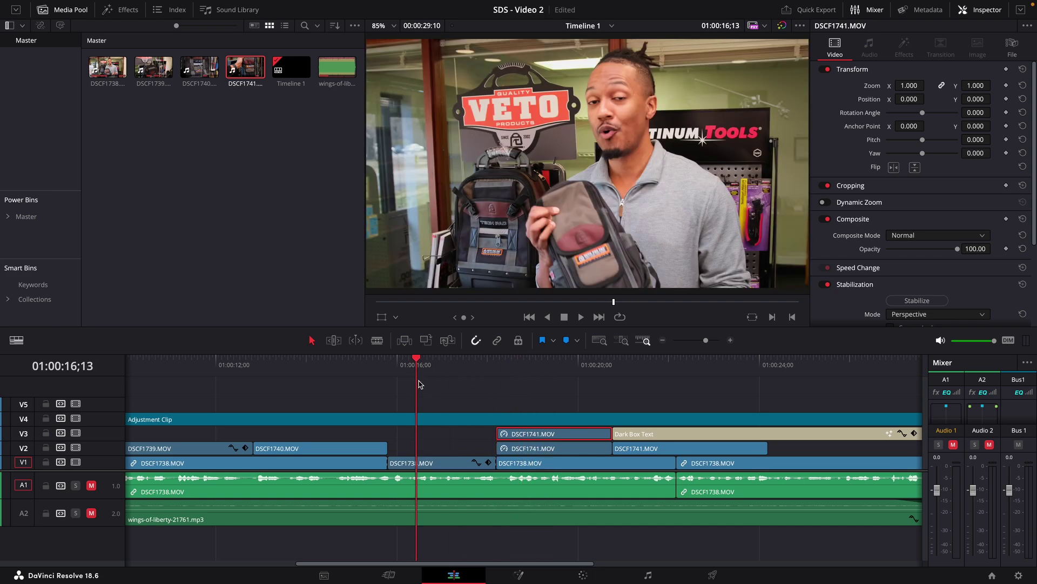
- Review the freeze-frame section in playback and save the project
key("space")
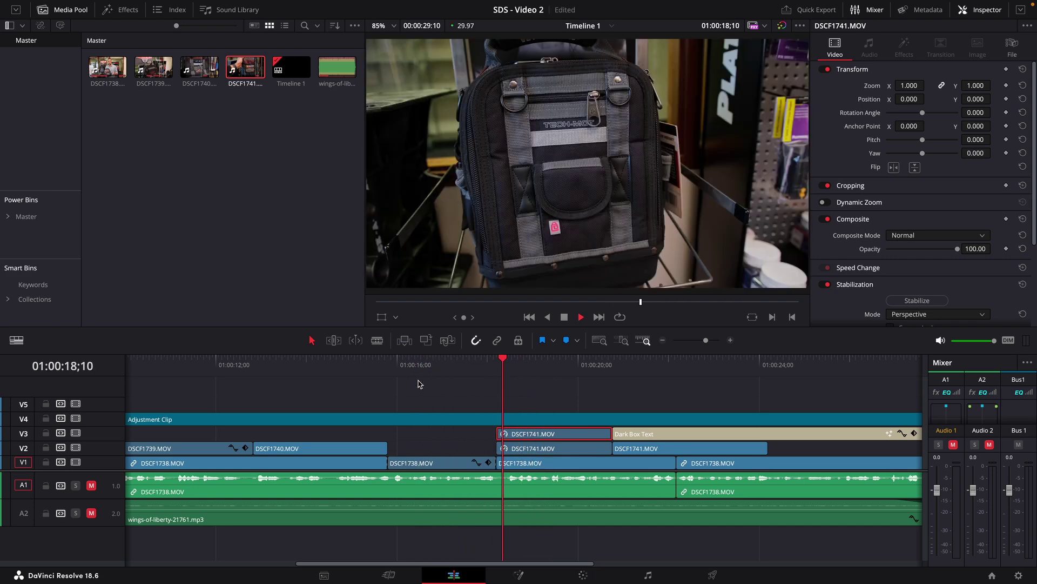
key("space")
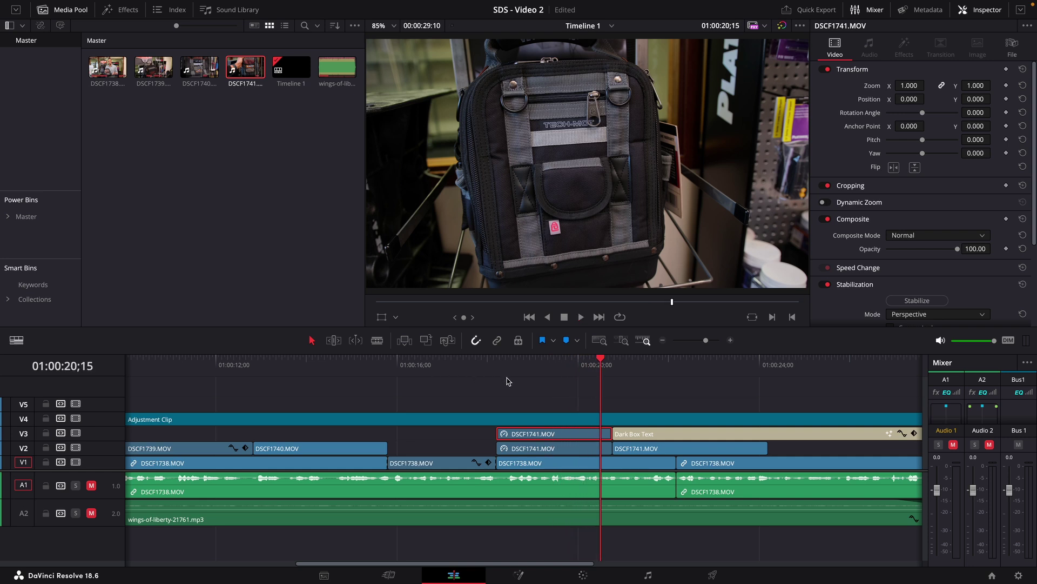
key("Up")
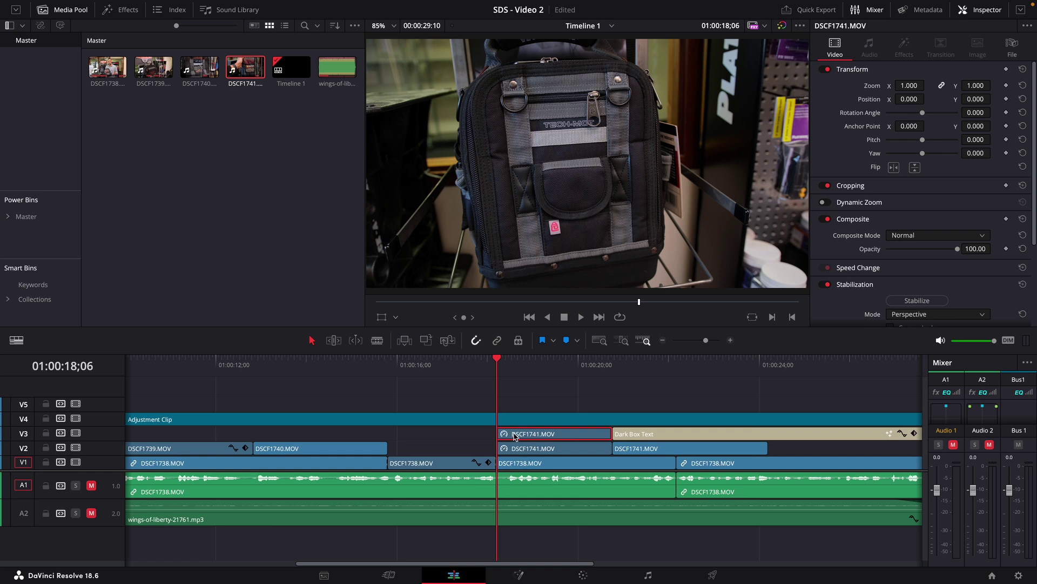
key("space")
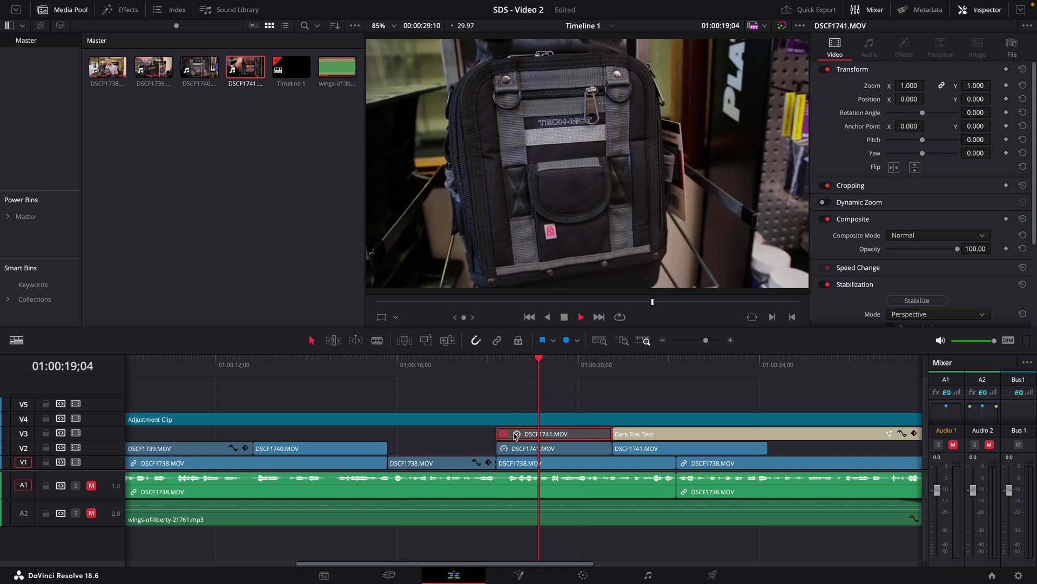
key("space")
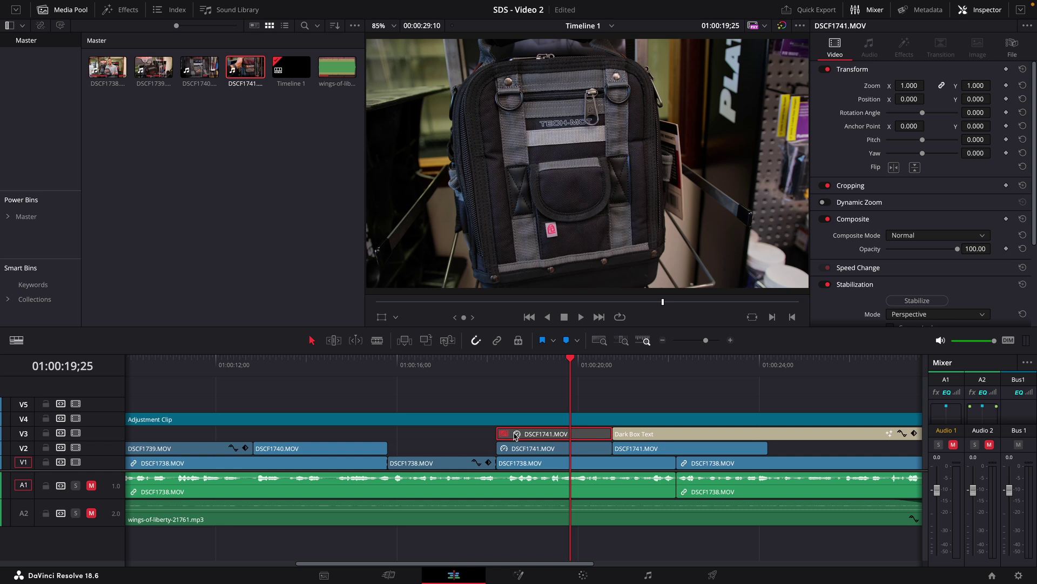
key("Up")
key("ctrl+s")
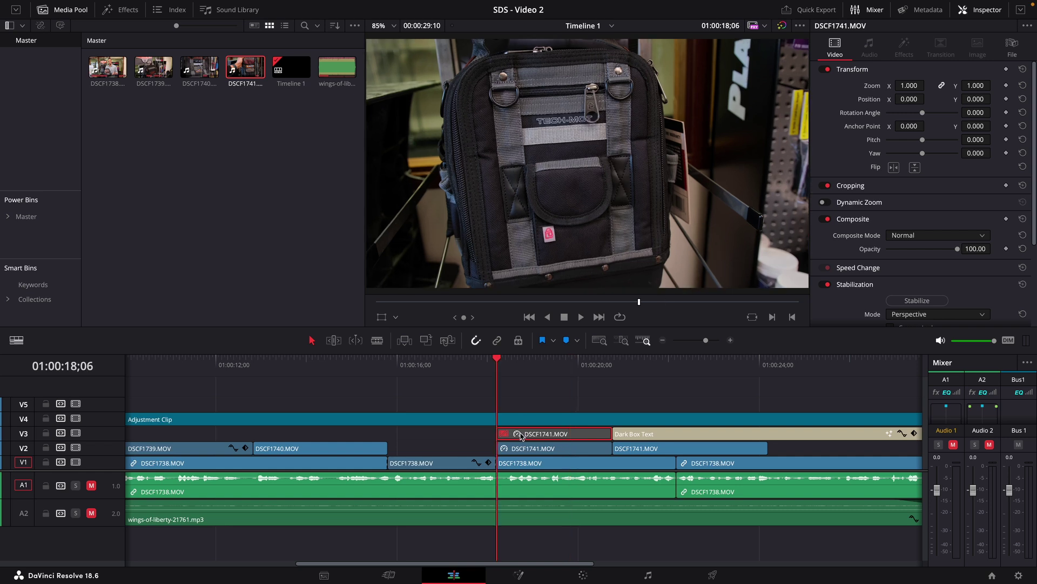
- Enable Dynamic Zoom on the V3 freeze-frame clip and preview the push-in
left_click(540, 406)
left_click(537, 442)
left_click(539, 434)
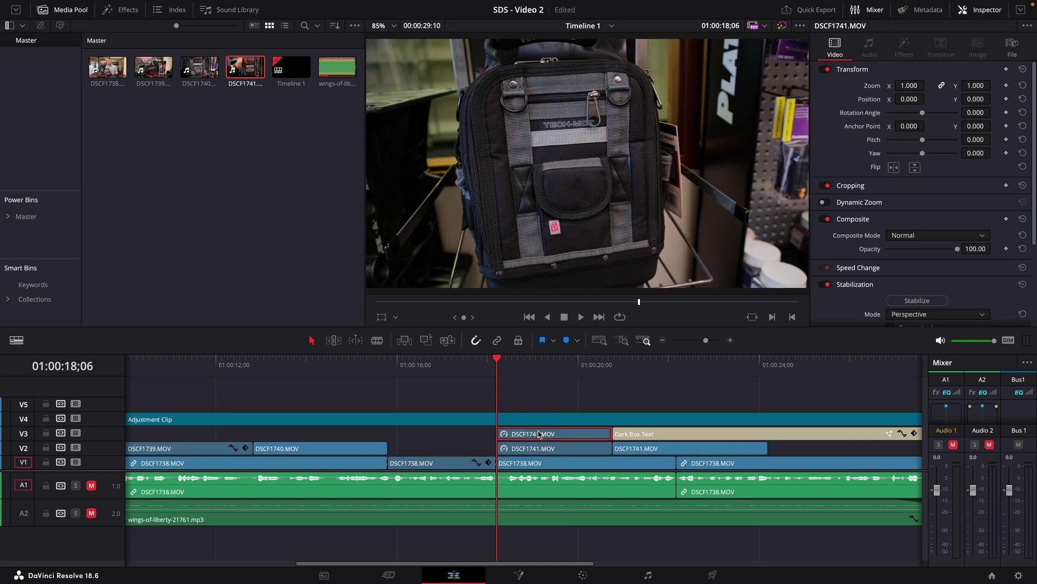
key("ctrl+s")
left_click(827, 203)
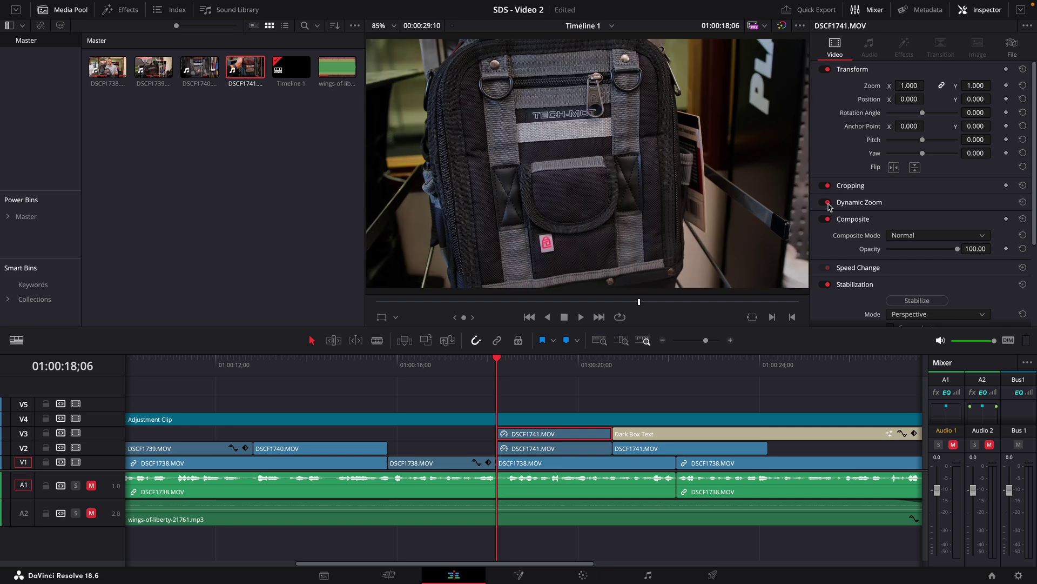
key("space")
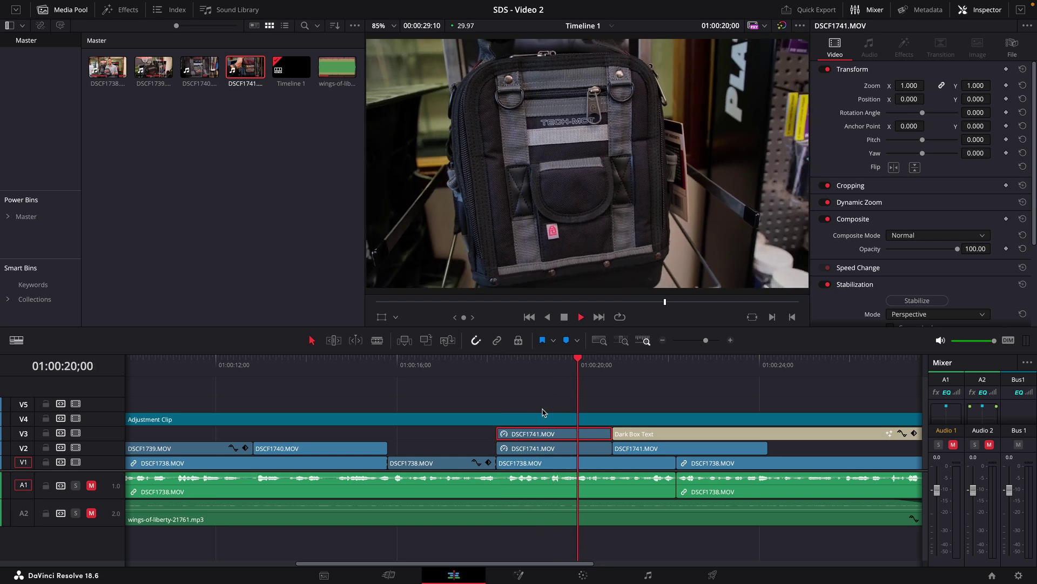
left_click(487, 358)
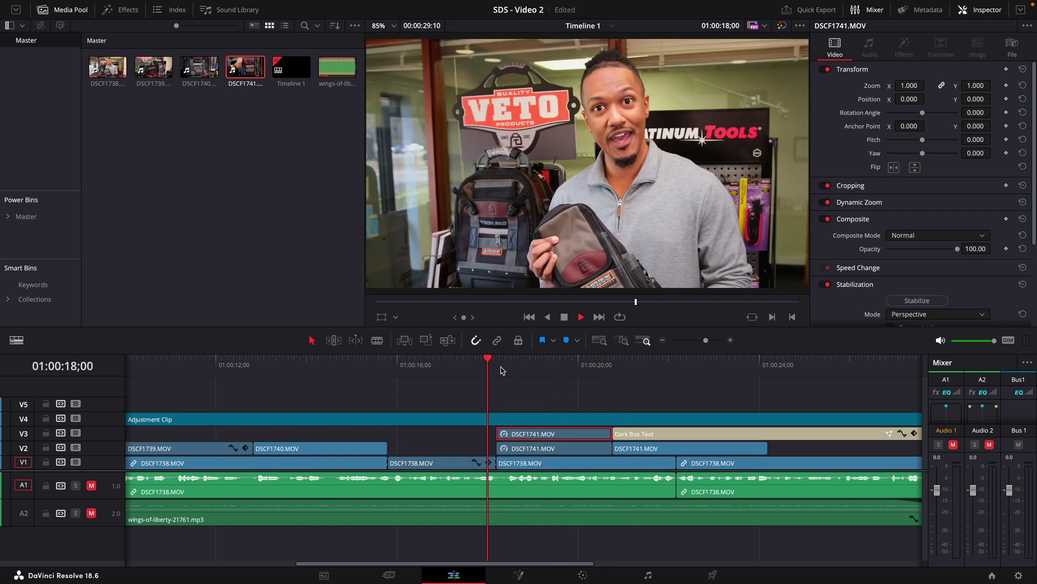
key("space")
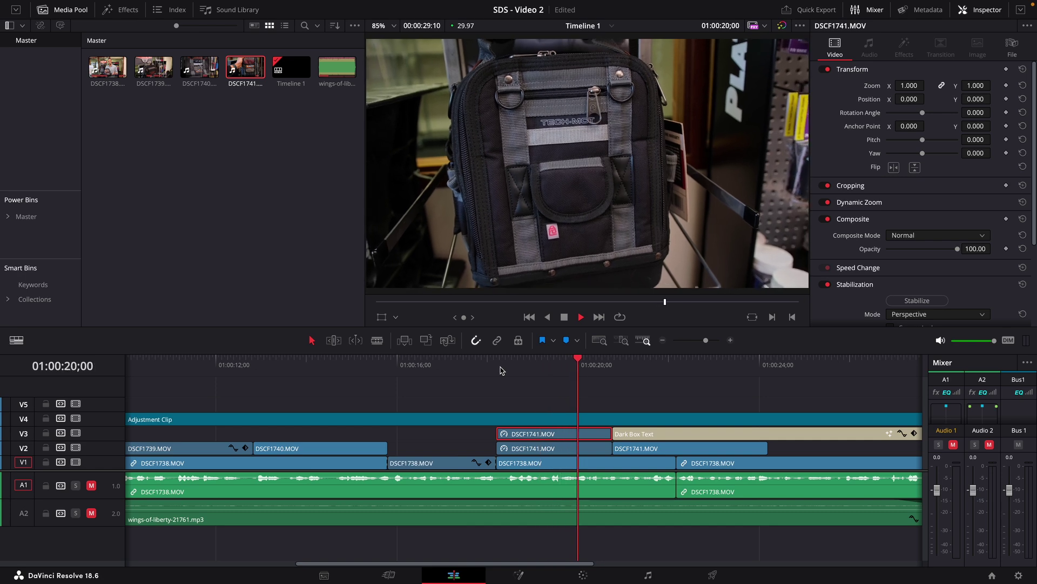
left_click(497, 362)
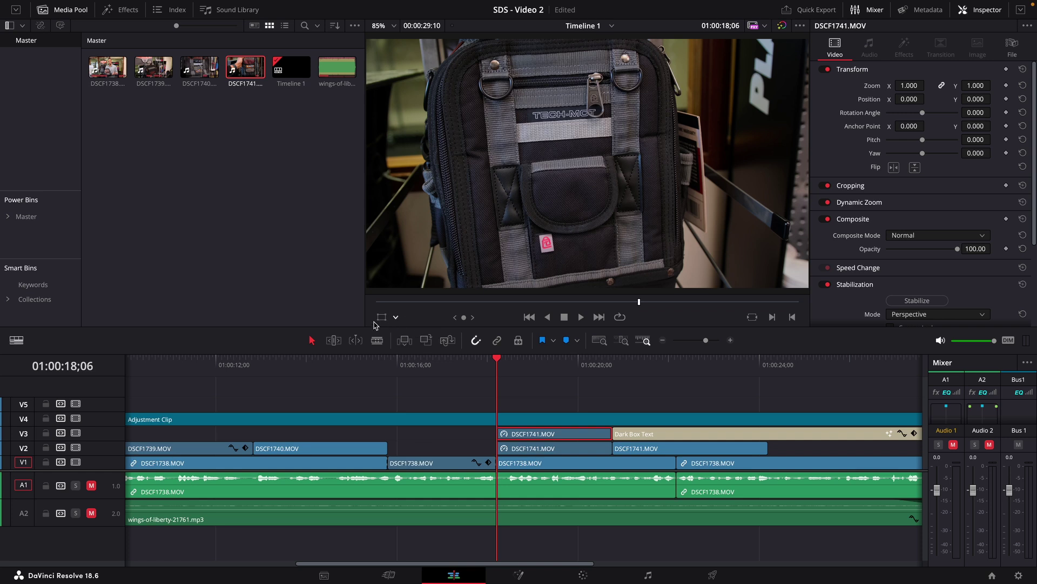
left_click(396, 318)
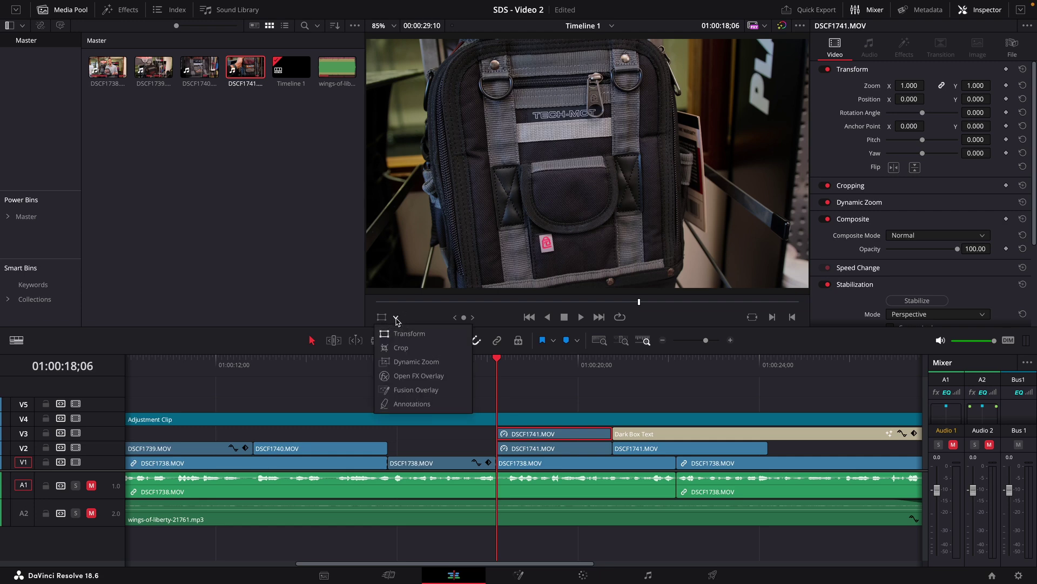
- Show the Dynamic Zoom boxes, preview, and drag the start box's top-left corner outward
left_click(403, 367)
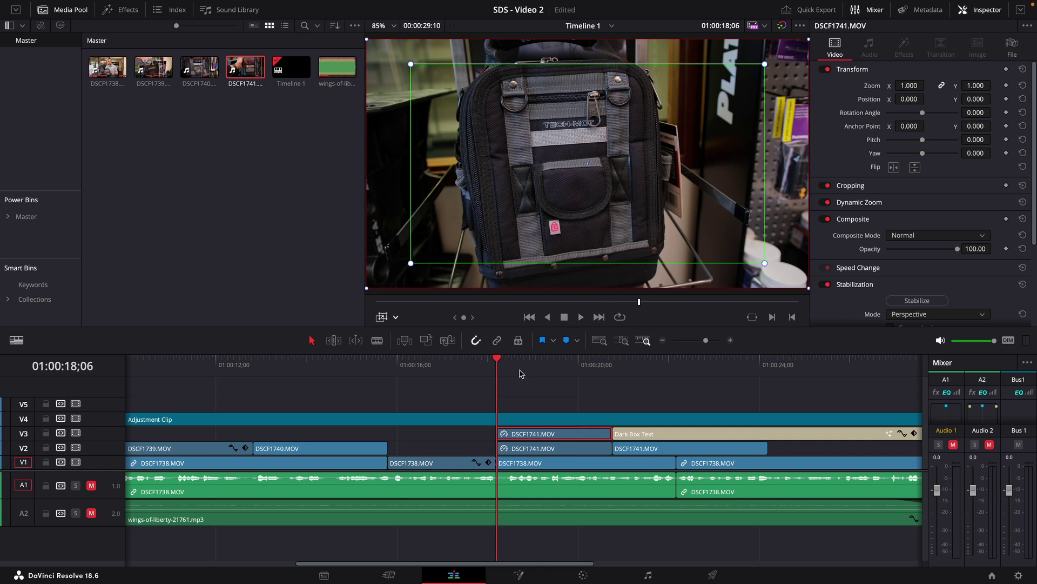
key("space")
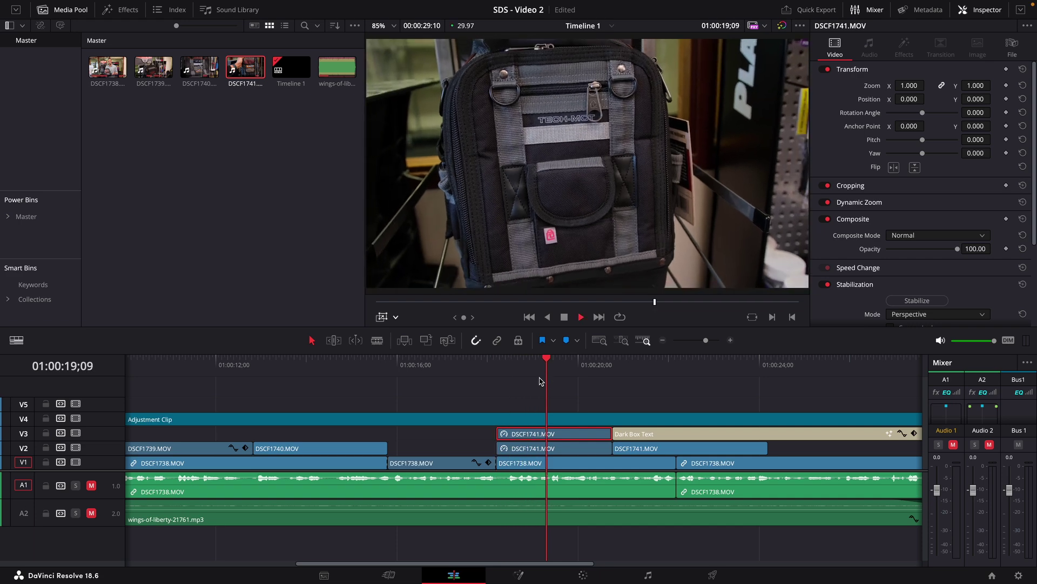
key("space")
left_click_drag(527, 363, 497, 363)
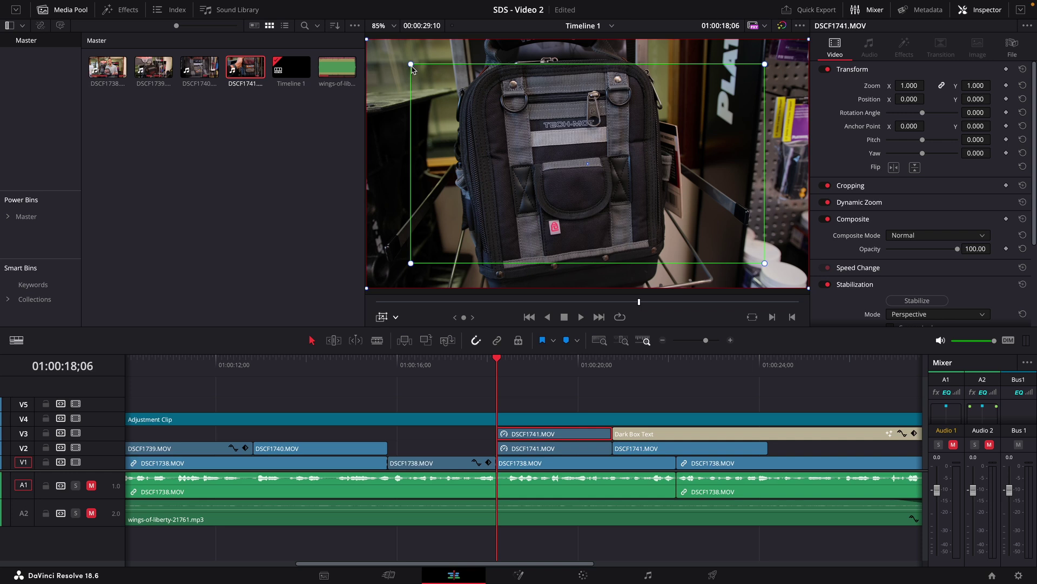
left_click_drag(412, 67, 364, 68)
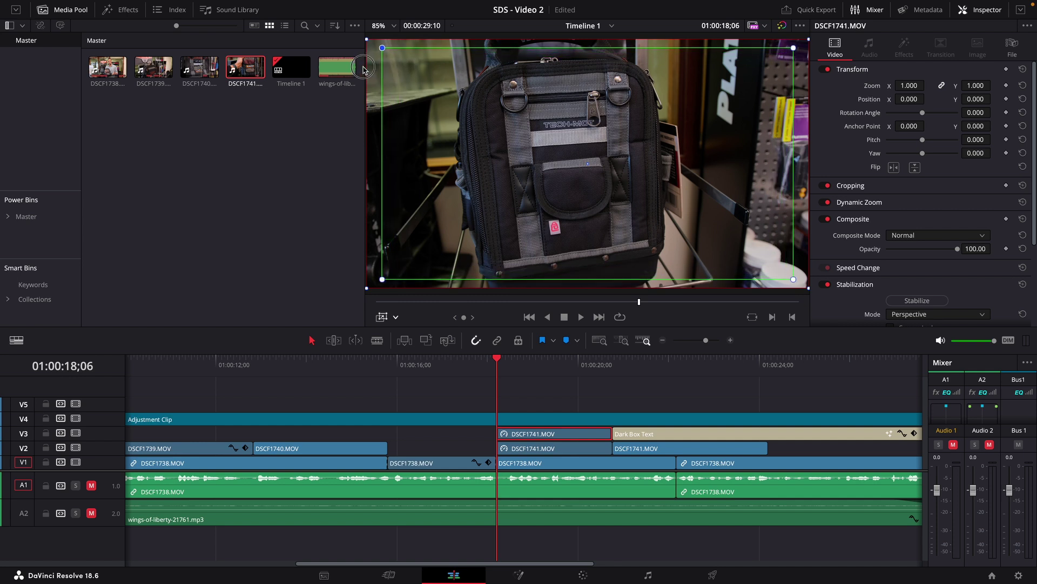
- Preview the adjusted zoom with the boxes hidden, then show them and save
left_click(382, 317)
key("space")
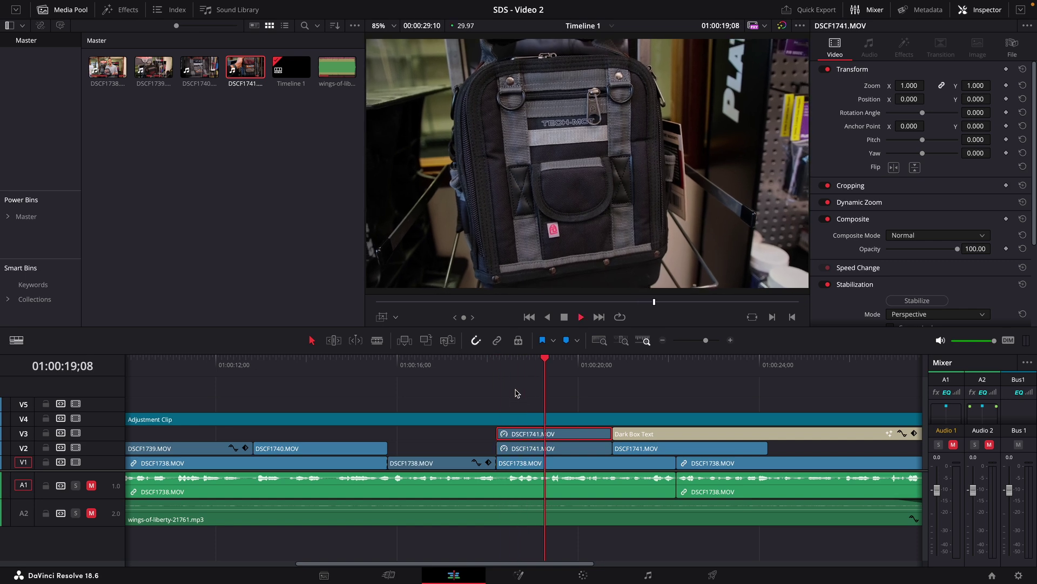
key("space")
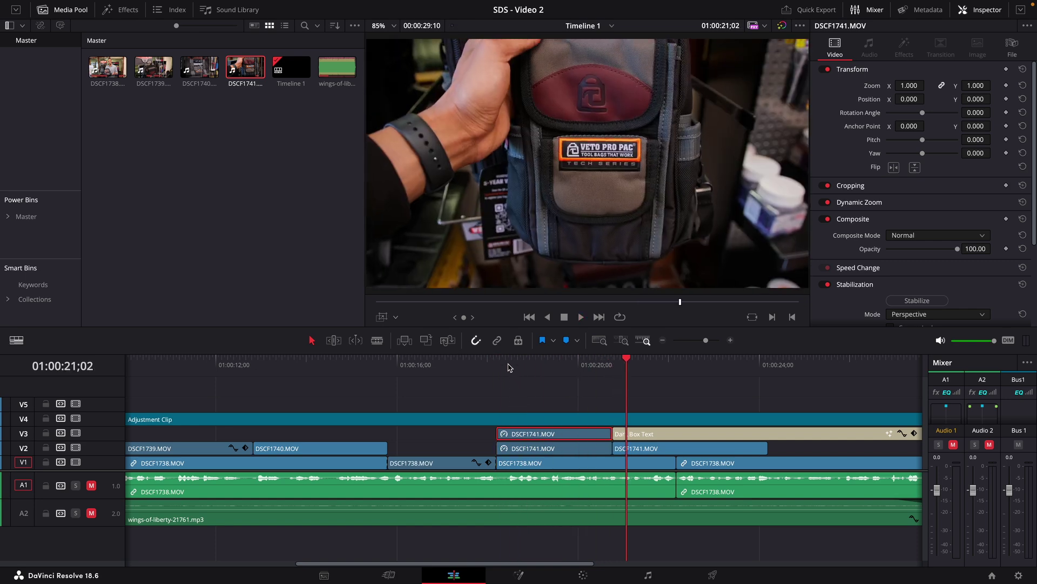
key("alt+l")
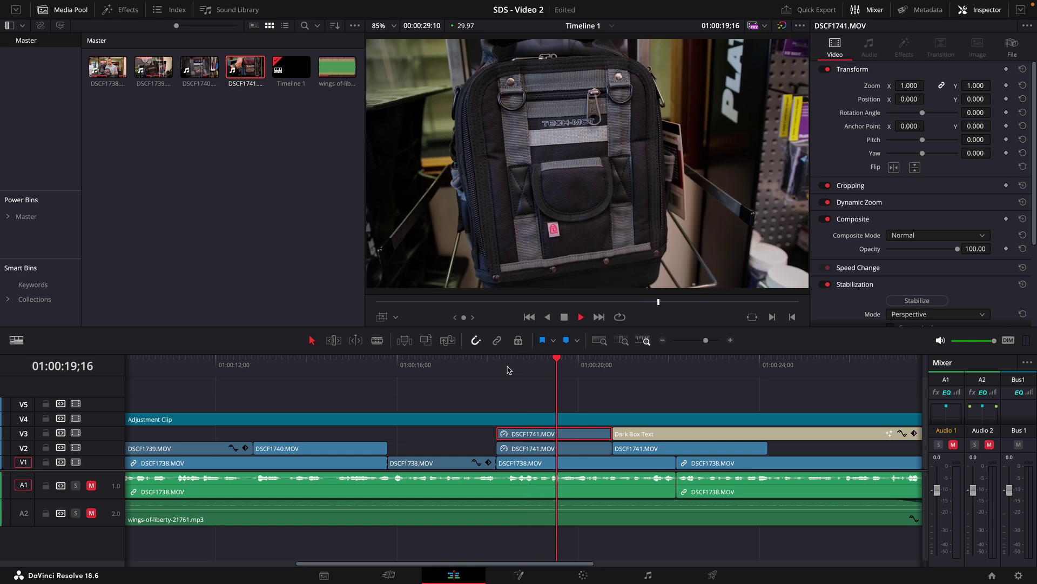
key("space")
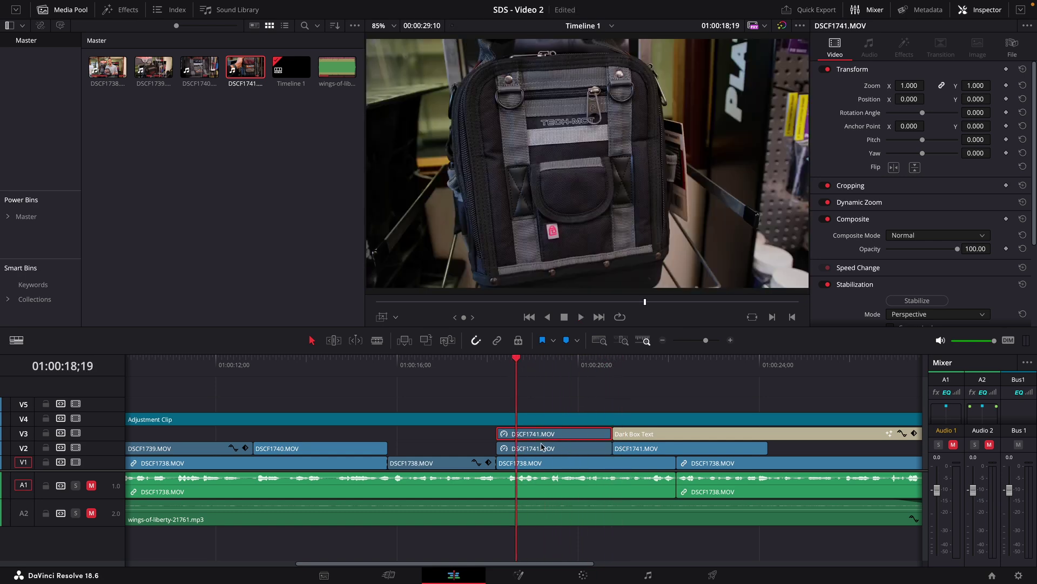
left_click(382, 317)
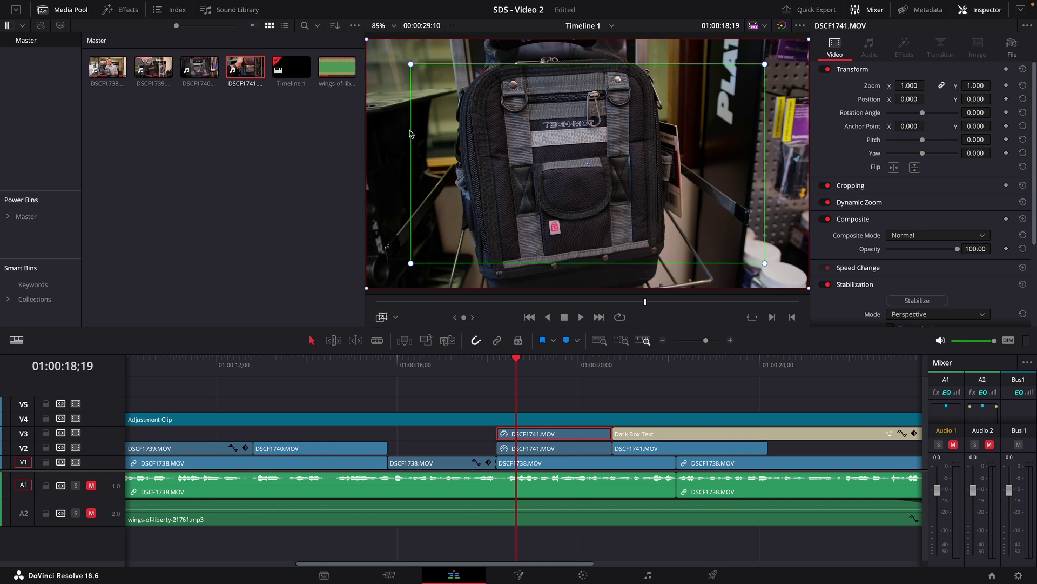
key("ctrl+s")
- Pull the zoom frame's top-left corner inward, preview the push-in, and save
left_click_drag(368, 44, 388, 60)
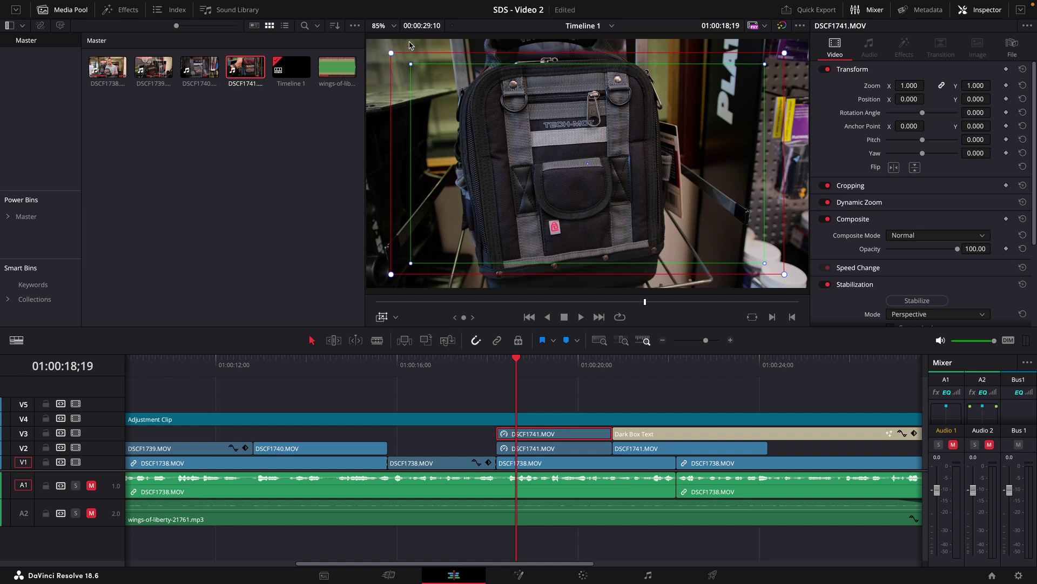
left_click(381, 317)
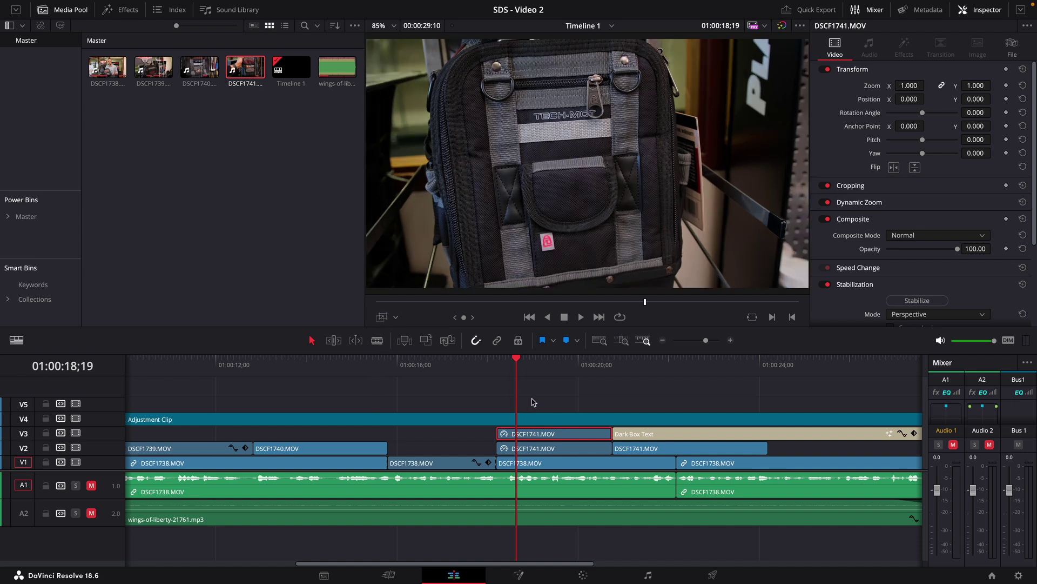
left_click(494, 366)
key("space")
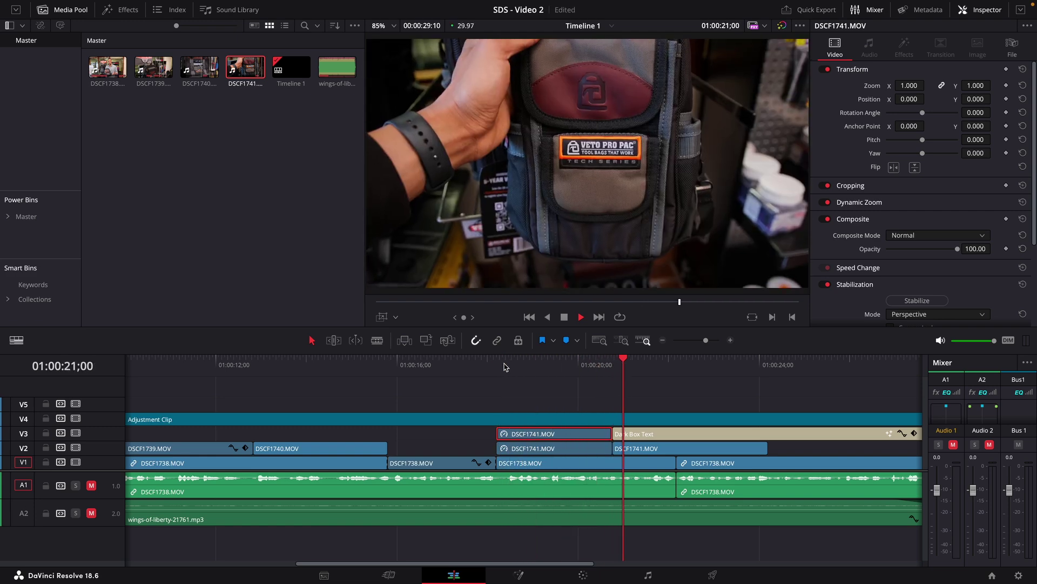
left_click(510, 363)
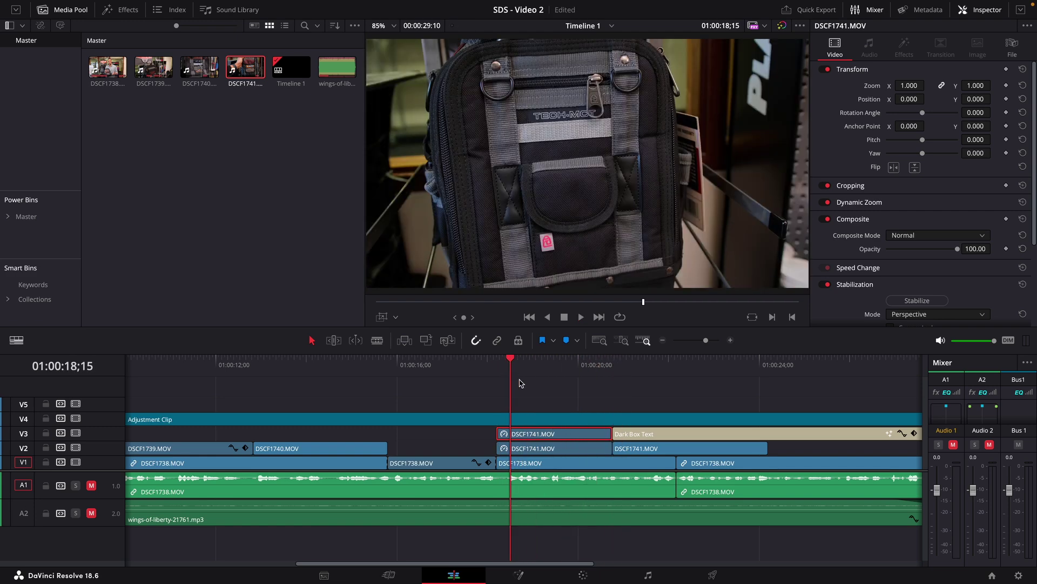
left_click(382, 317)
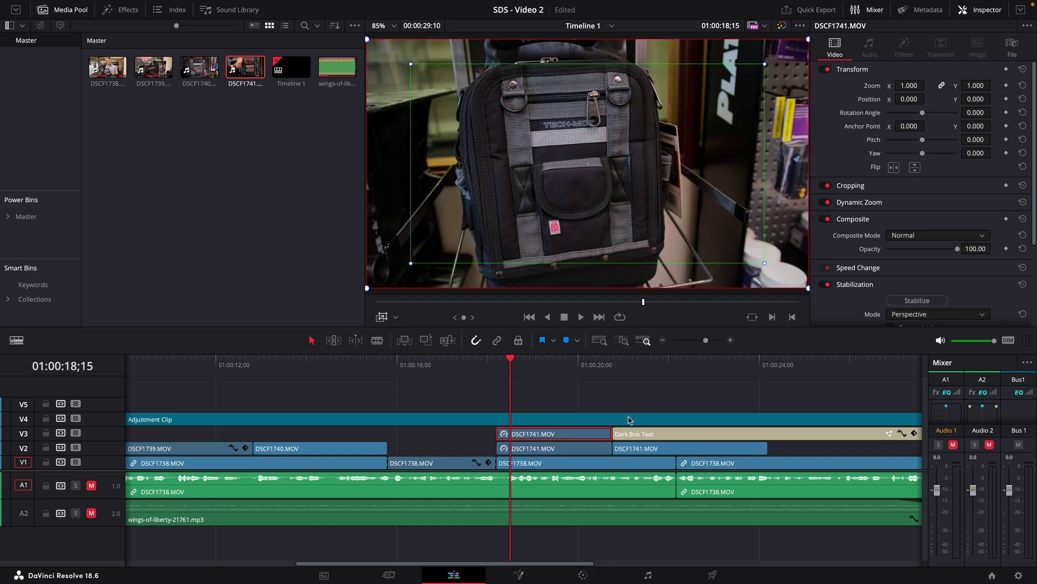
key("ctrl+s")
- Swap the Dynamic Zoom start and end framings and preview the reversed zoom
left_click(860, 201)
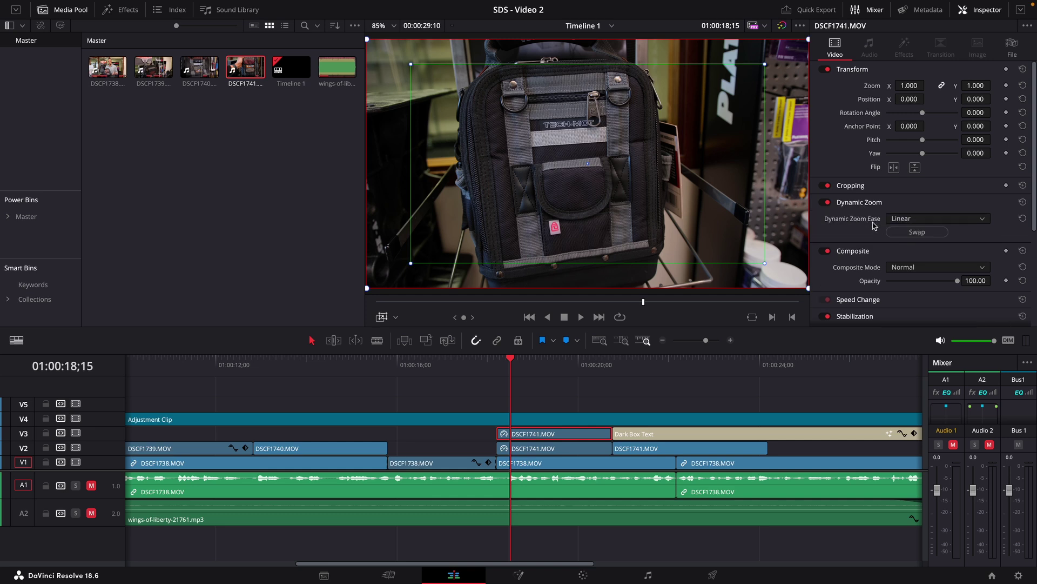
left_click(902, 236)
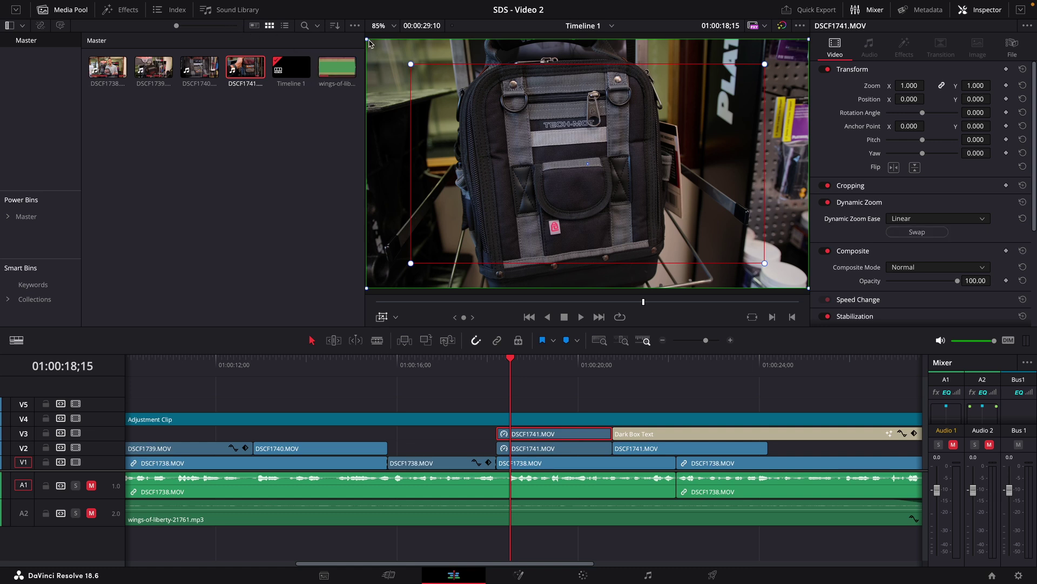
left_click(490, 367)
key("space")
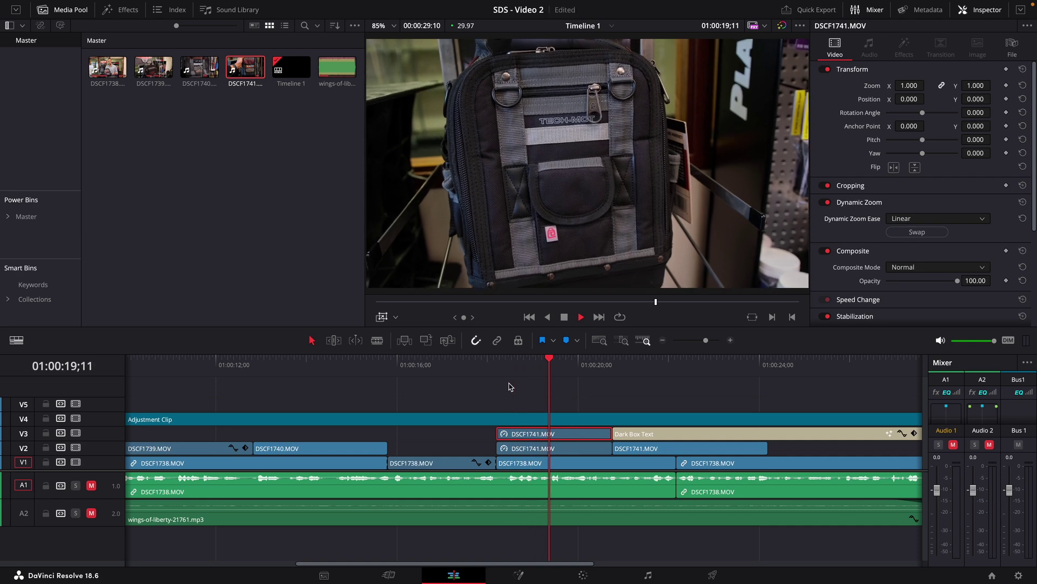
key("space")
left_click(499, 373)
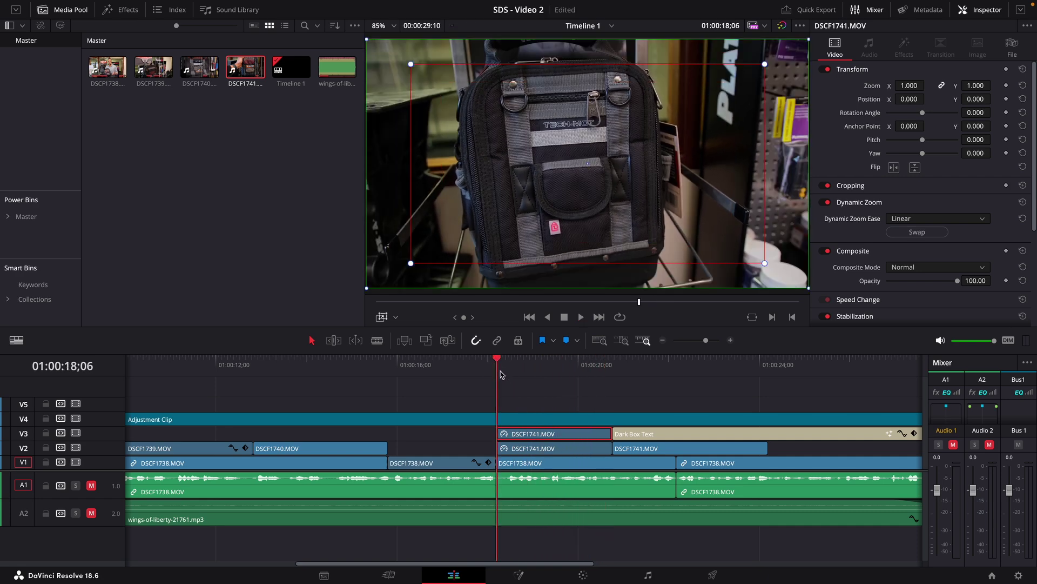
- Change Dynamic Zoom Ease from Linear to Ease In and Out
left_click(911, 220)
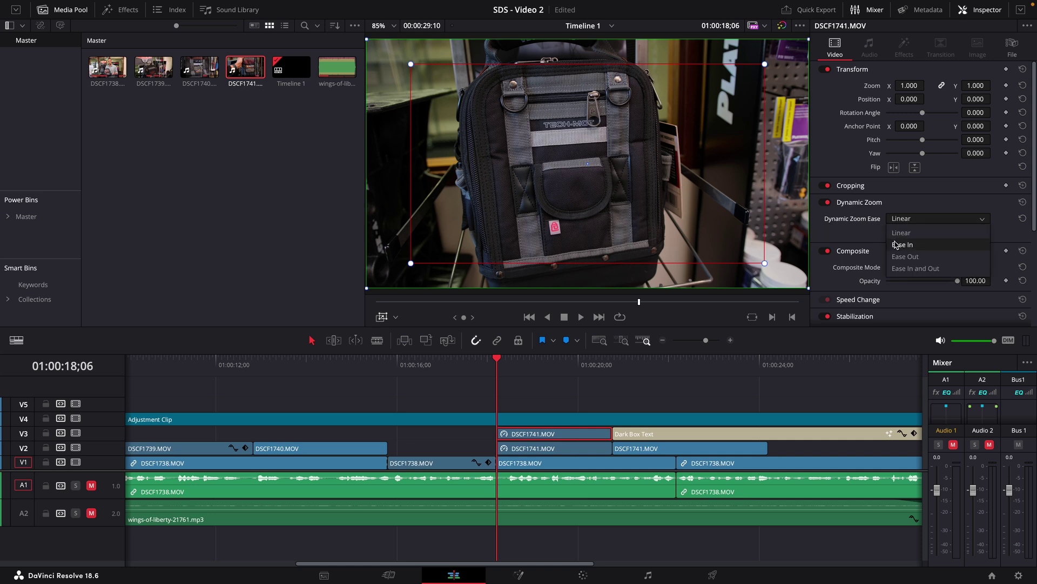
left_click(909, 269)
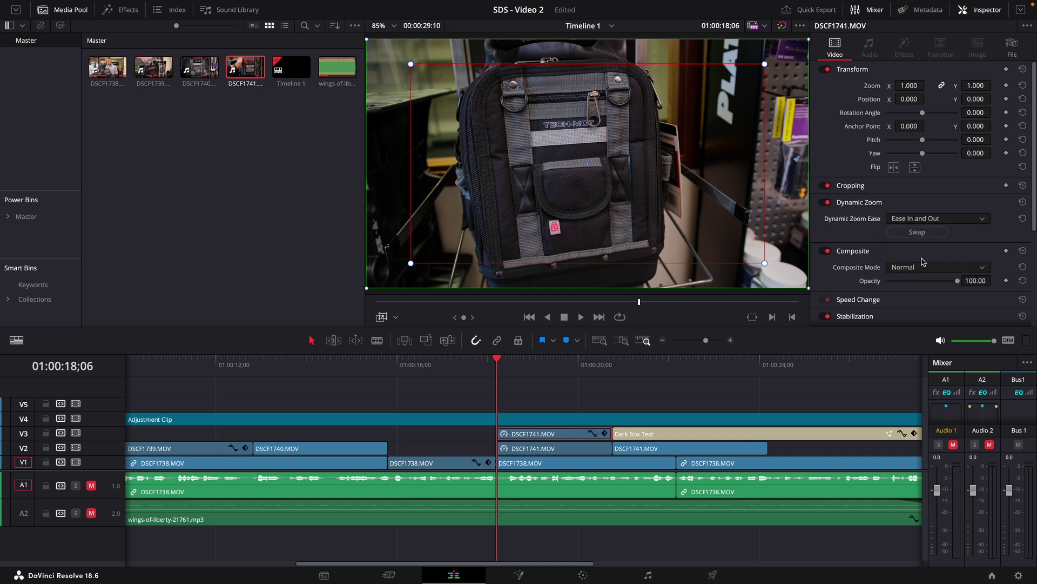
left_click(543, 403)
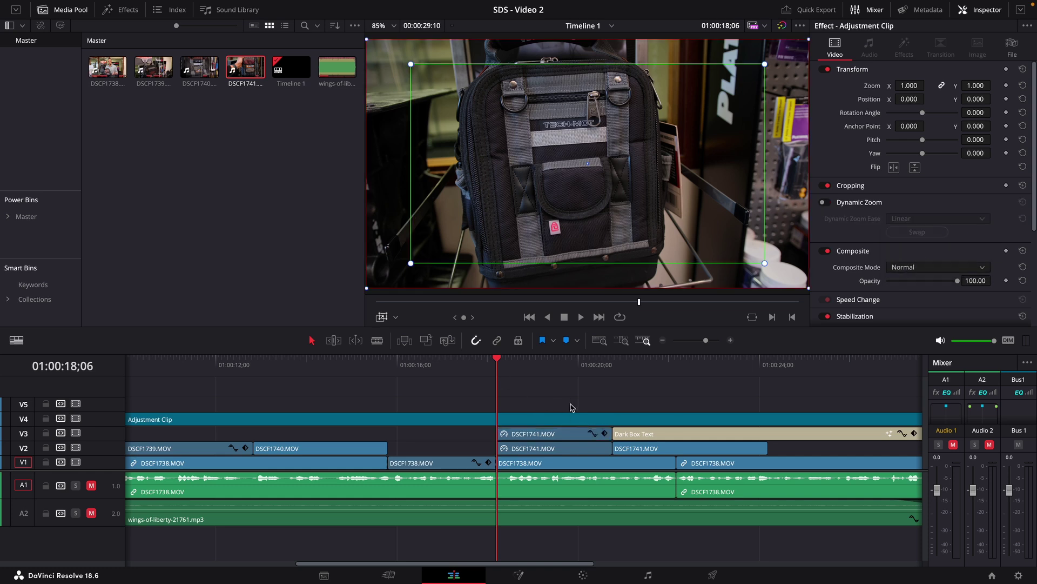
- Preview the DSCF1741.MOV dynamic zoom three times from the clip start
key("space")
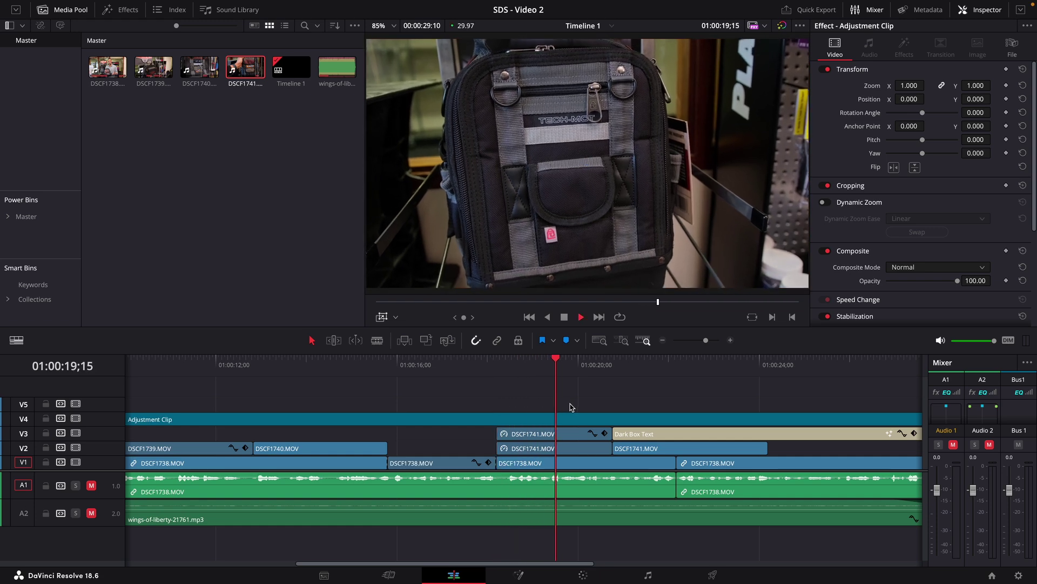
left_click(494, 363)
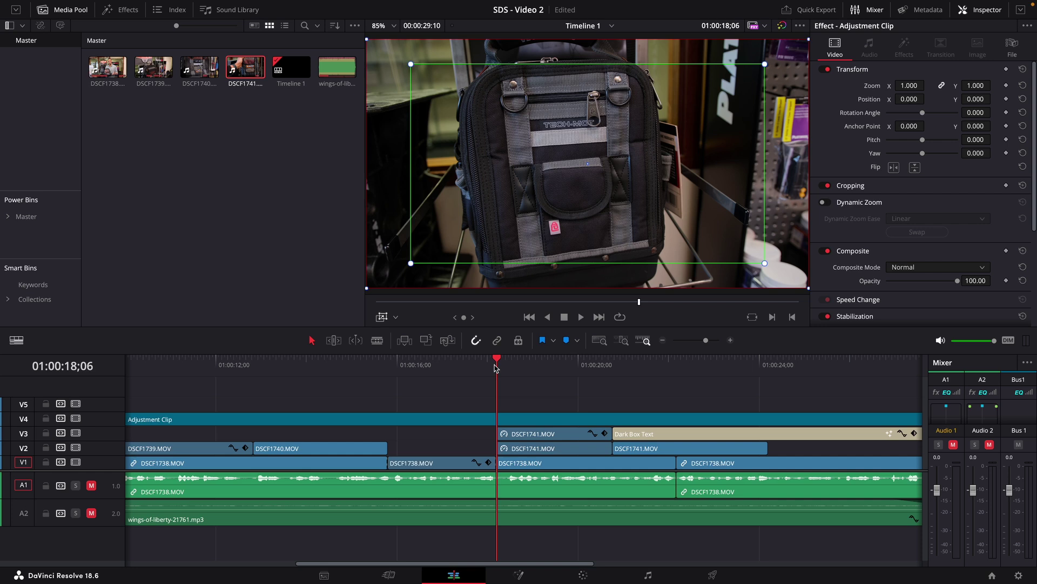
key("space")
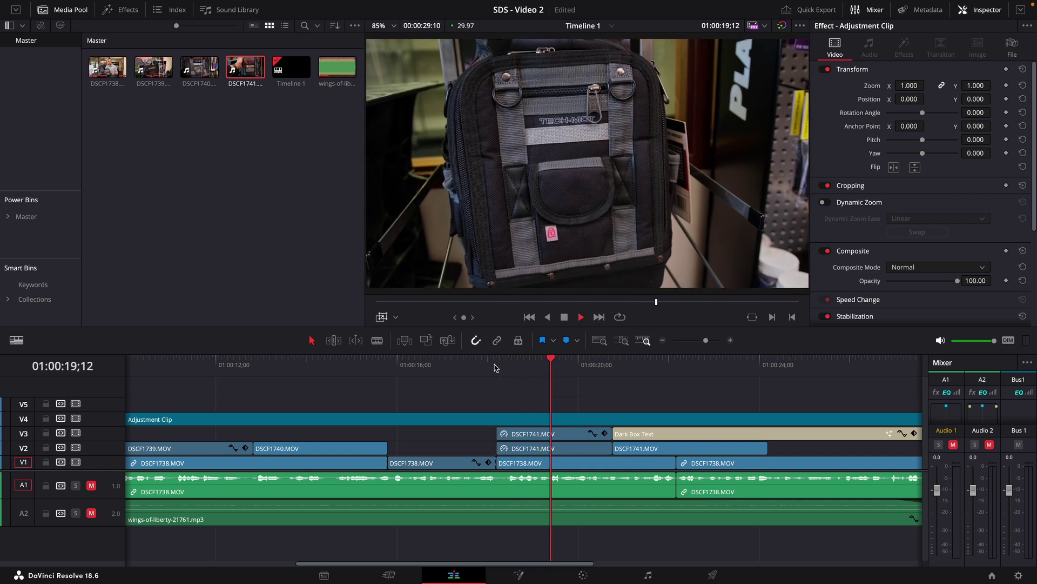
key("space")
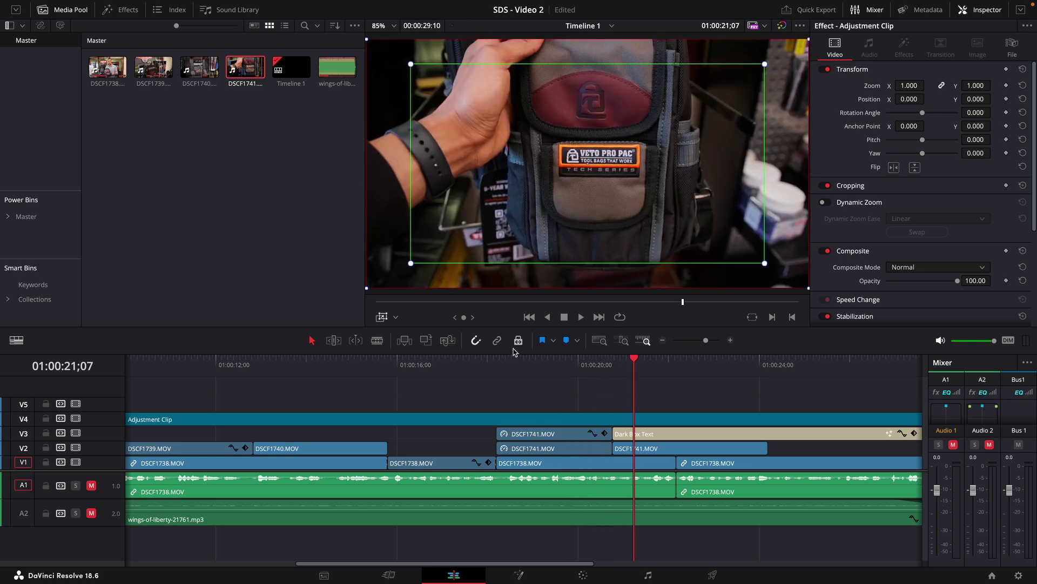
left_click_drag(509, 367, 493, 365)
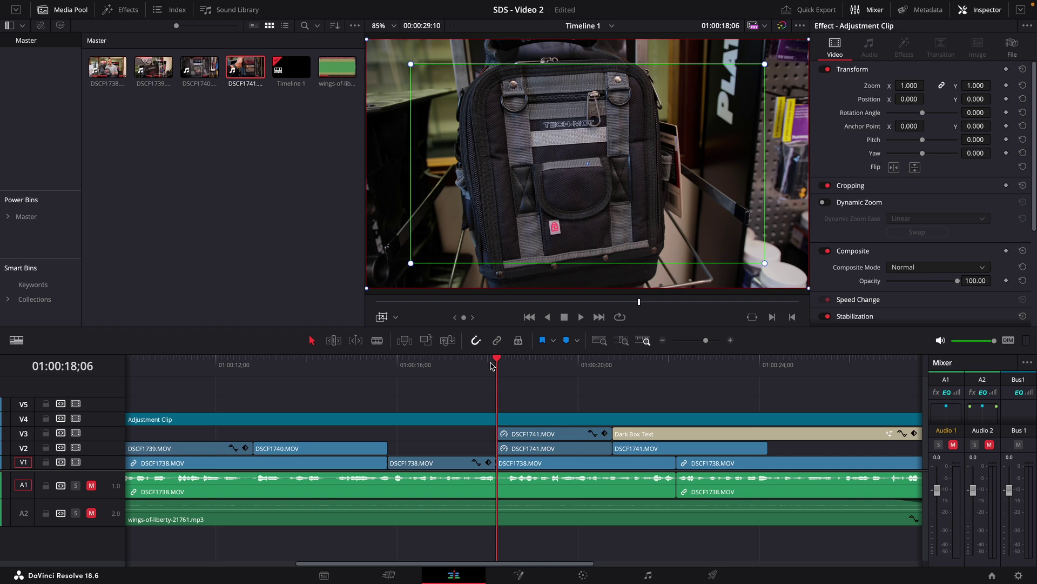
key("space")
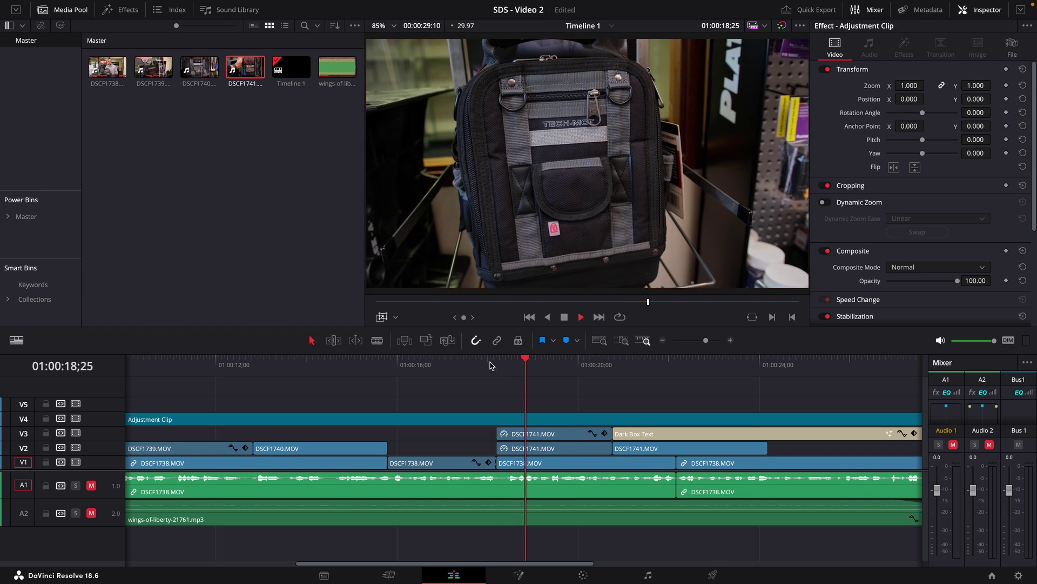
key("space")
left_click(497, 363)
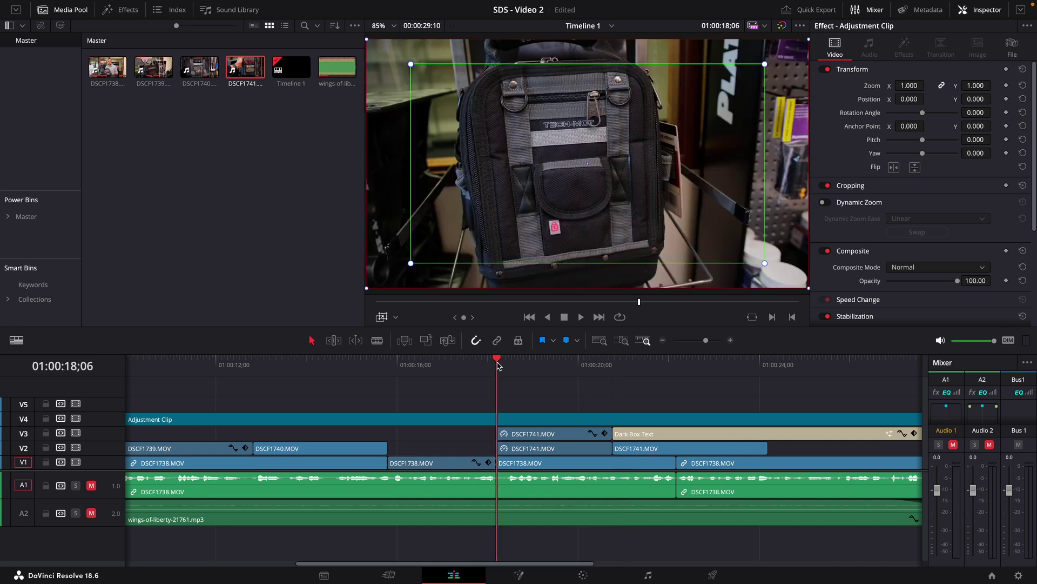
- Change DSCF1741.MOV's Dynamic Zoom Ease from Ease In and Out to Ease In, then Linear
left_click(521, 435)
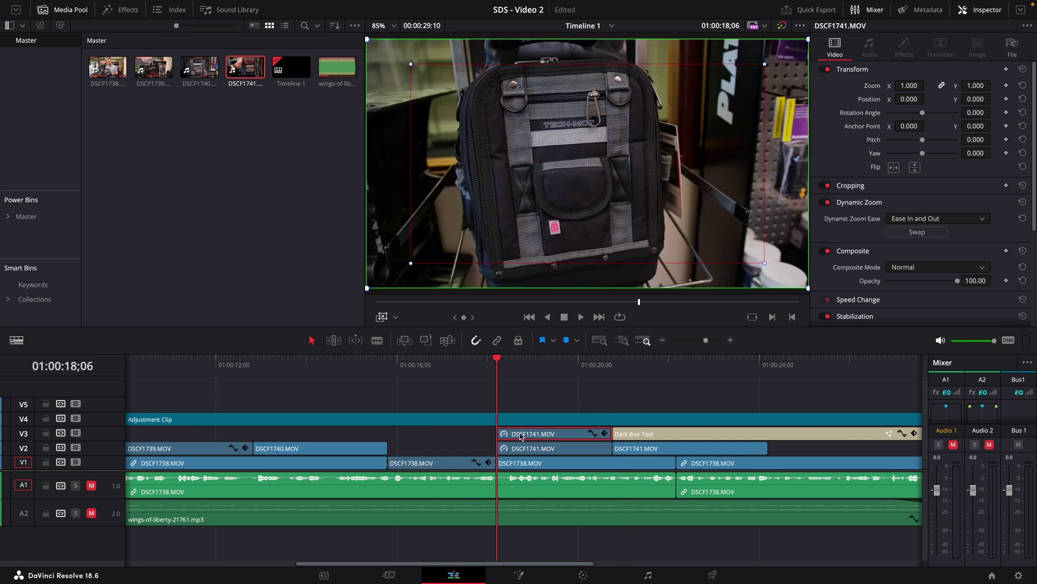
left_click(913, 219)
left_click(906, 240)
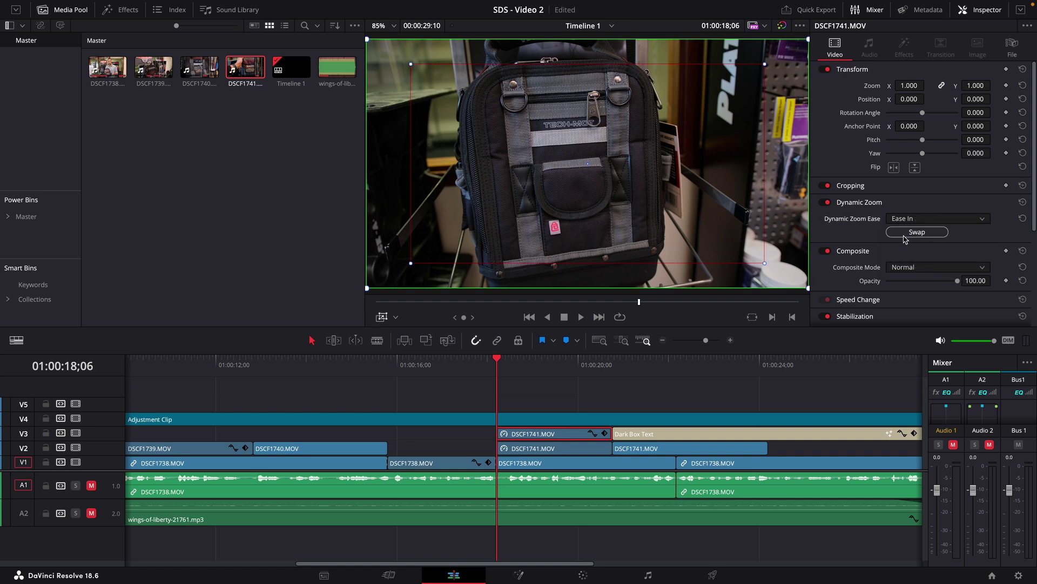
left_click(920, 219)
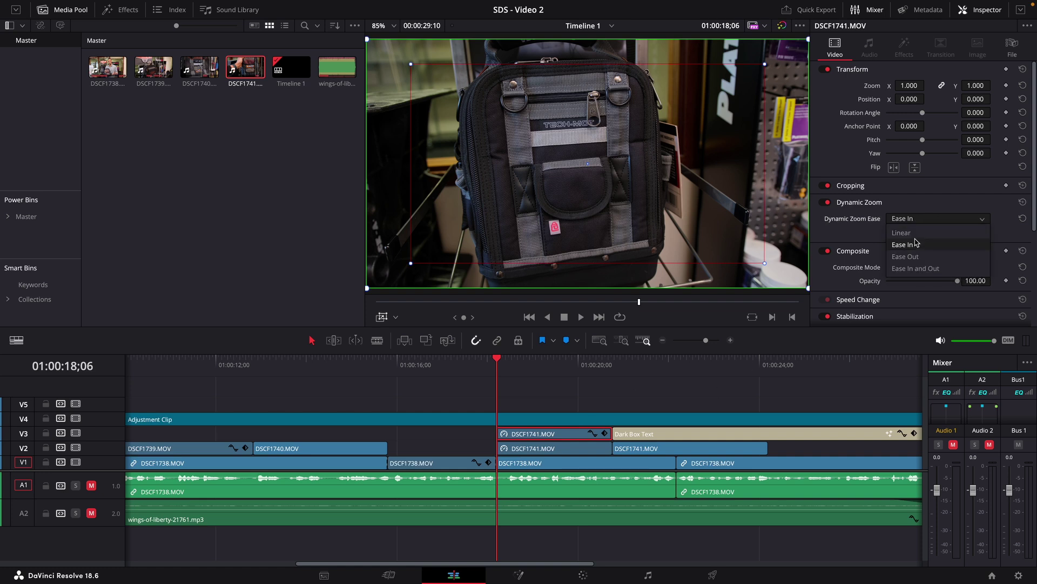
left_click(913, 232)
left_click(518, 393)
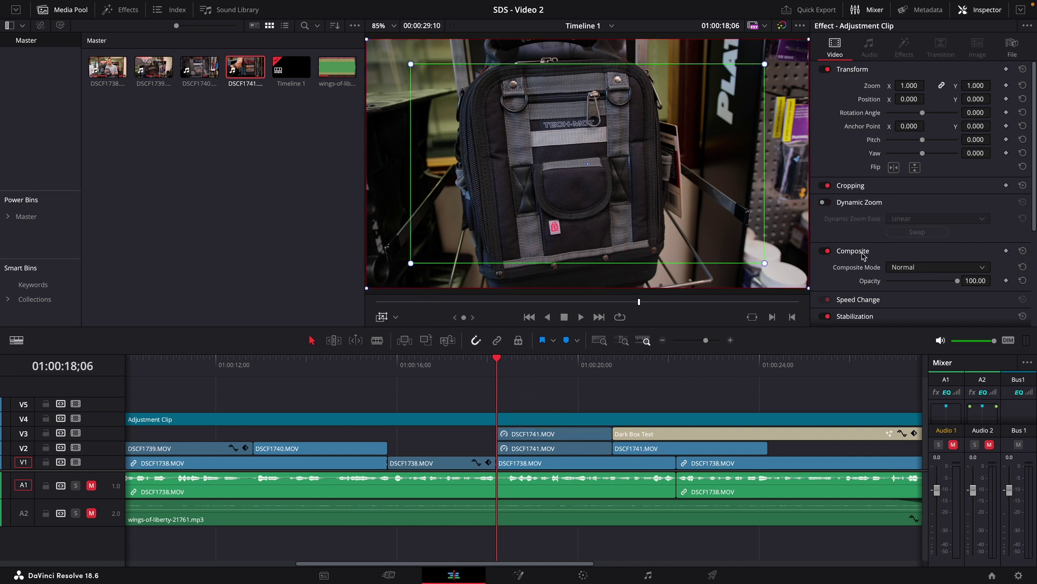
left_click(524, 398)
- Enlarge the zoom frame from its bottom-left corner and review playback from 01:00:18;06
left_click_drag(410, 264, 381, 280)
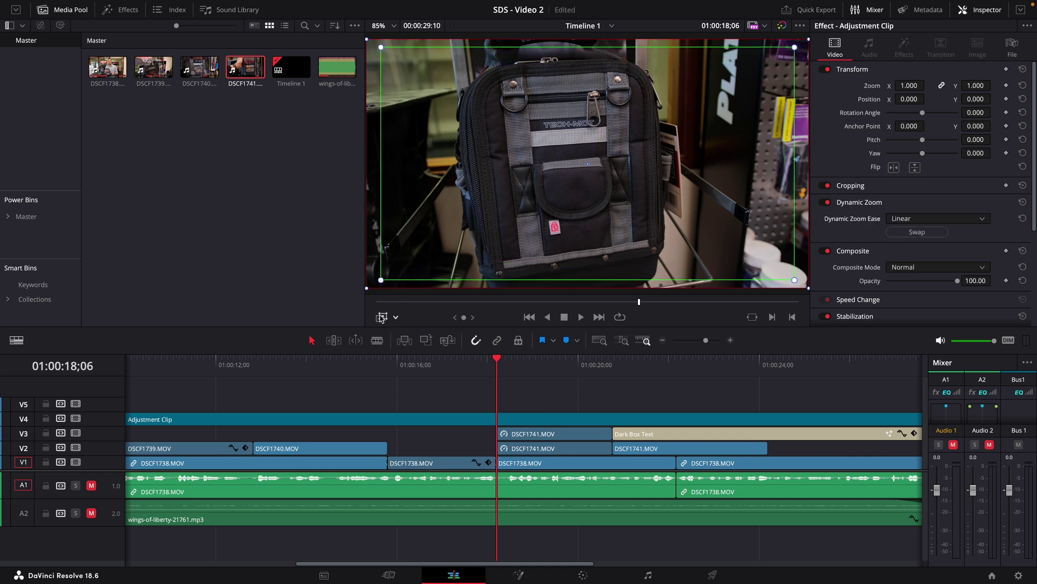
key("space")
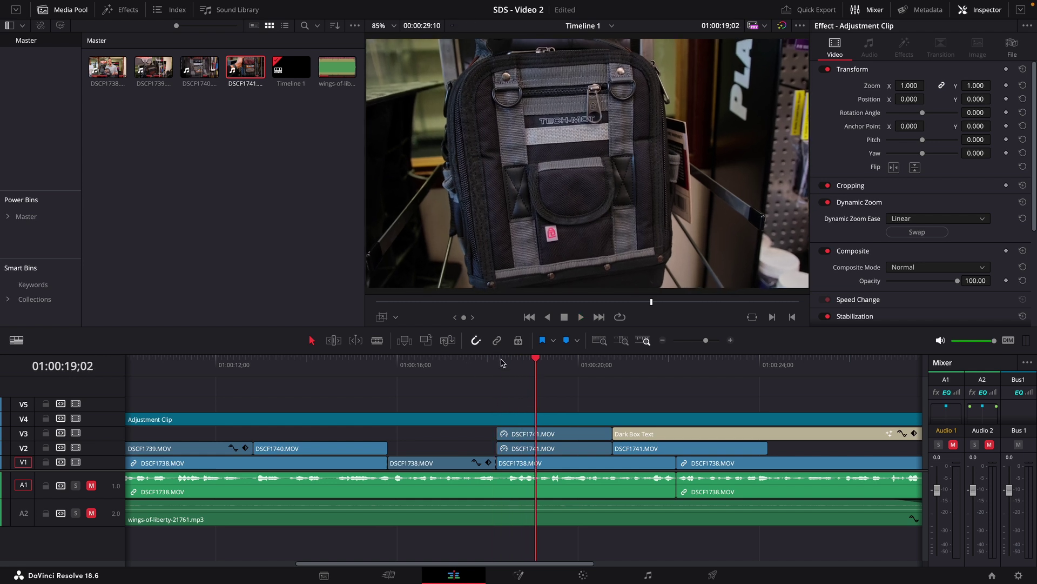
left_click(500, 361)
left_click(381, 316)
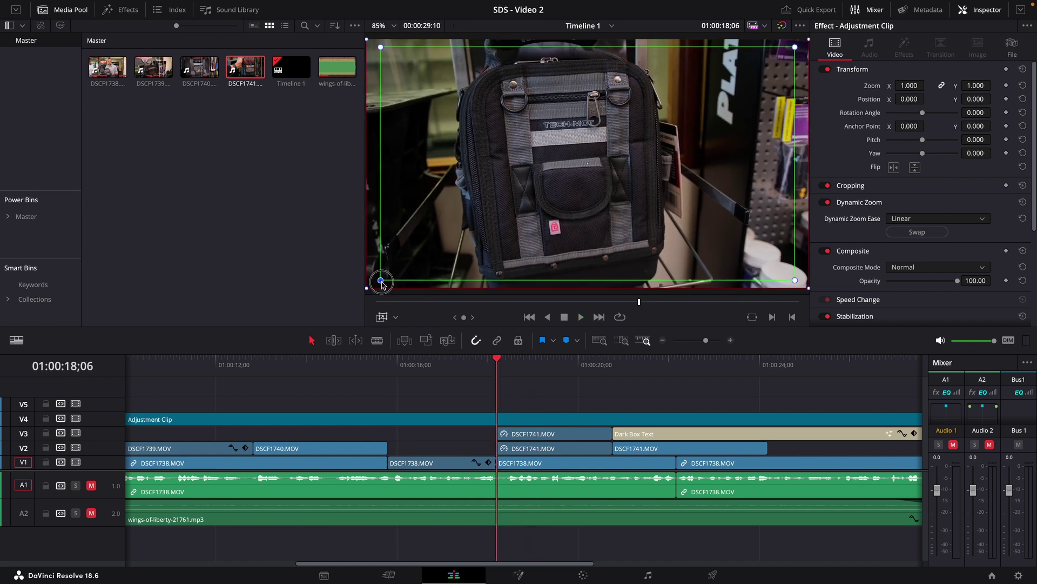
key("space")
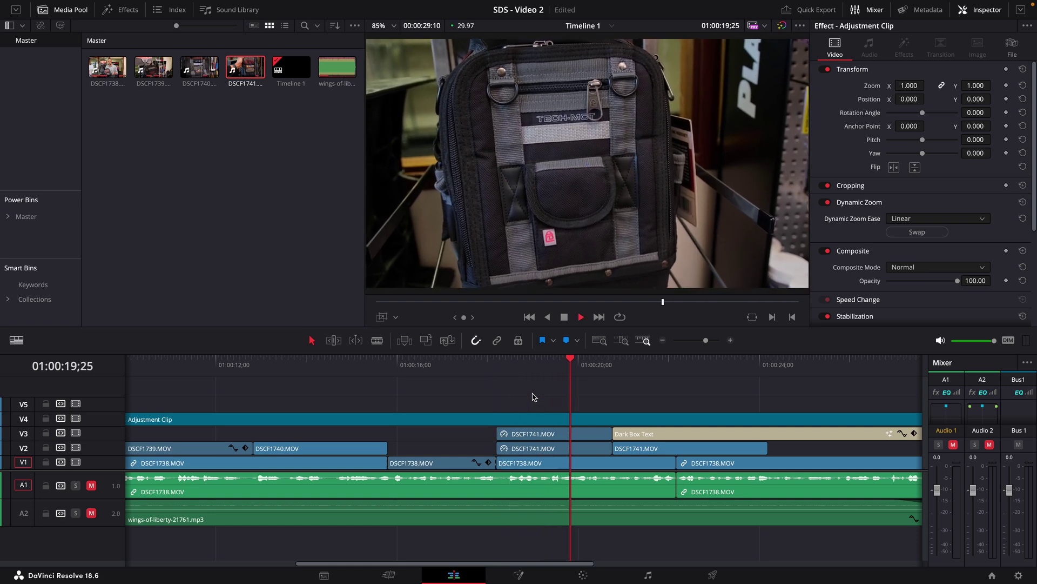
left_click(502, 366)
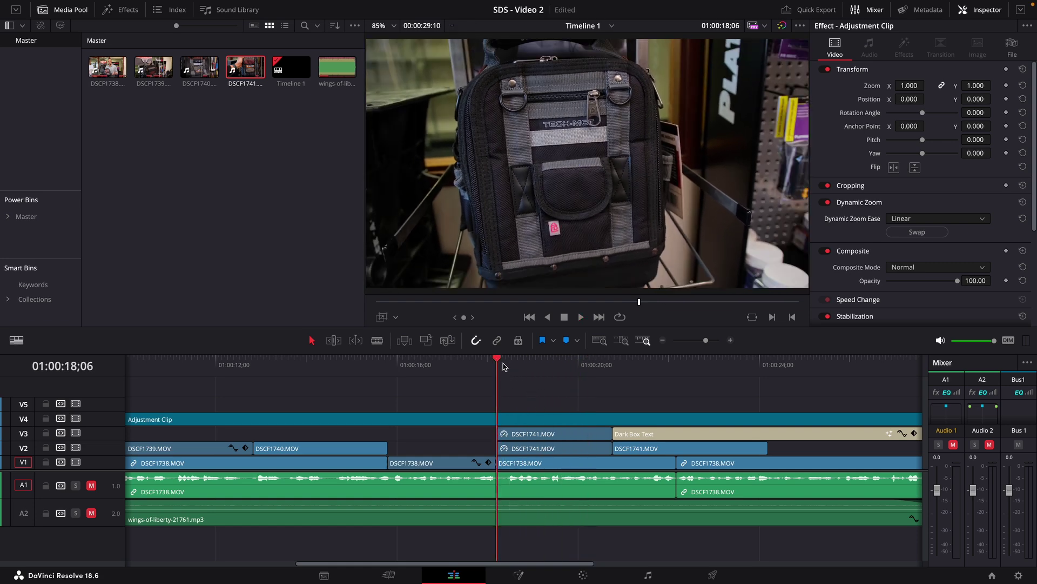
left_click(382, 316)
- Turn off Dynamic Zoom on the V4 Adjustment Clip
left_click(372, 290)
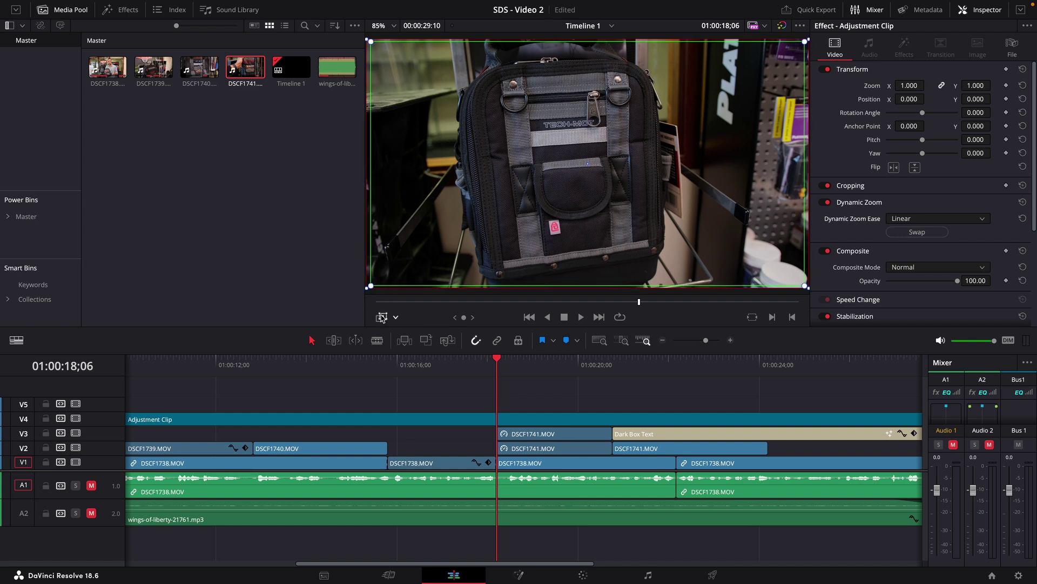
left_click(550, 414)
key("space")
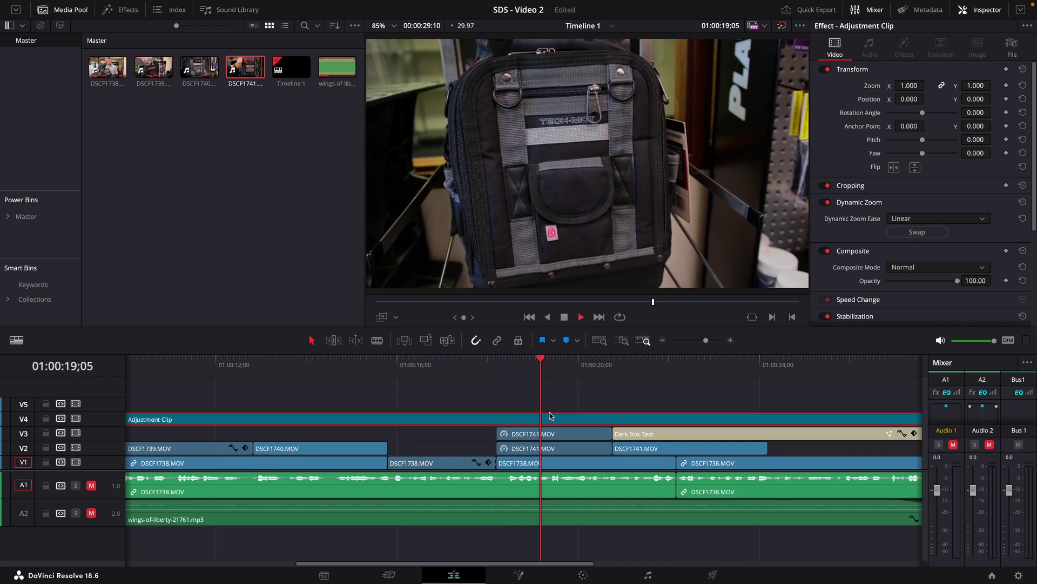
mouse_move(505, 362)
left_mouse_down()
mouse_move(493, 366)
mouse_move(506, 363)
left_mouse_up()
key("space")
left_click(541, 435)
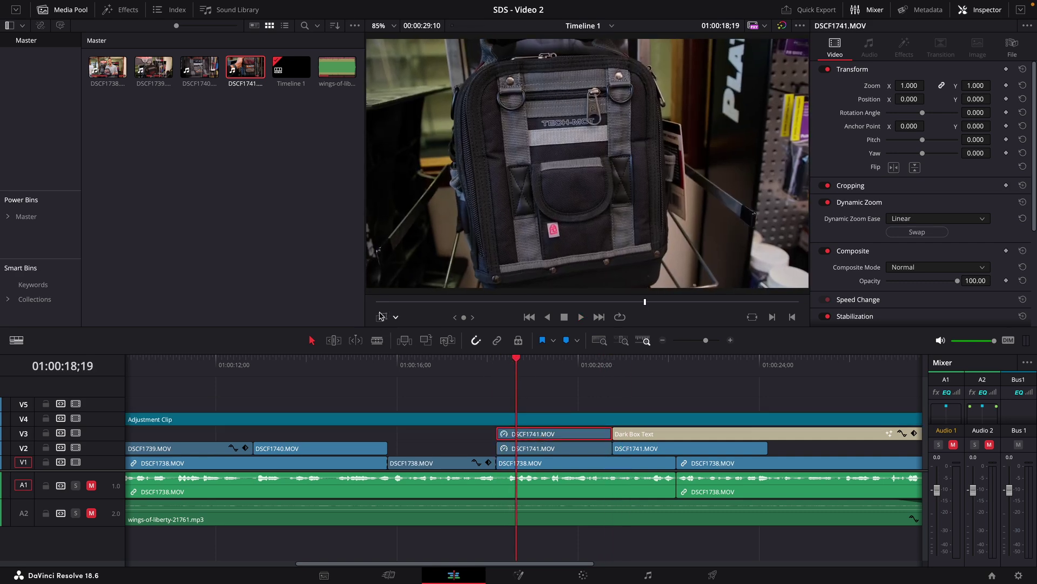
left_click(382, 316)
left_click(529, 420)
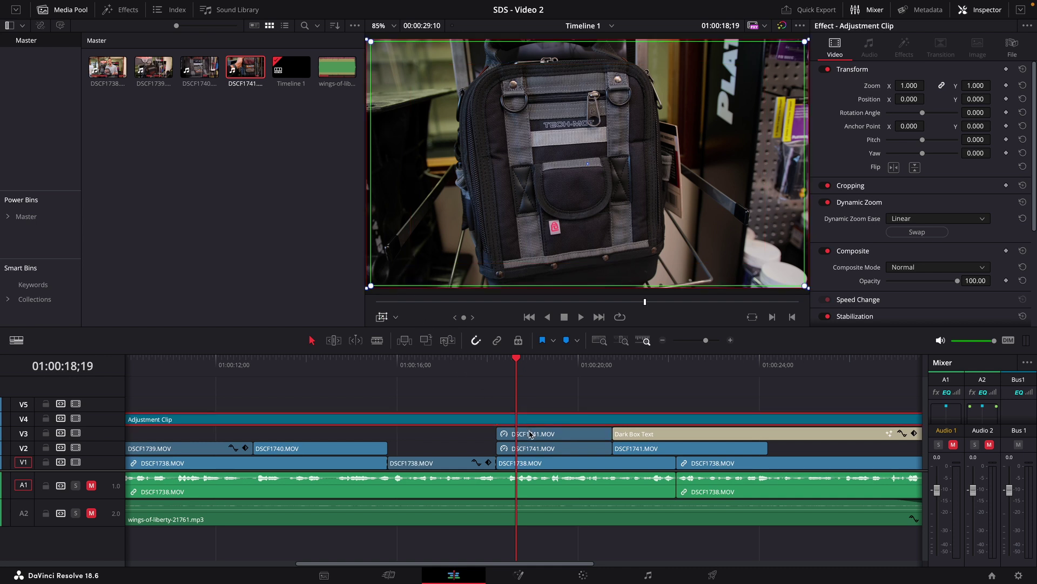
left_click(823, 202)
- Enlarge DSCF1741.MOV's zoom rectangle to nearly fill the frame and play the section back
left_click(535, 435)
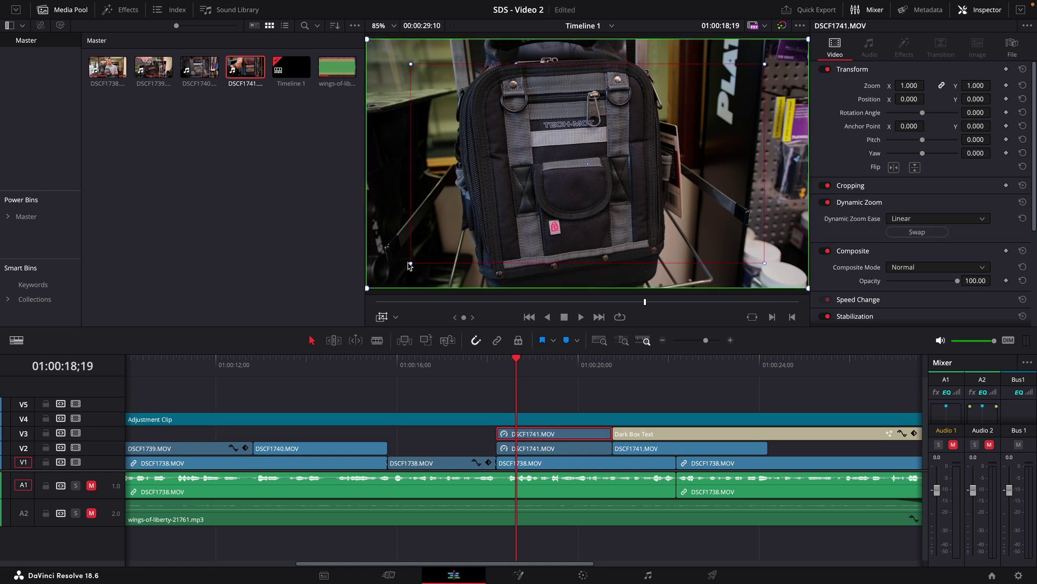
left_click_drag(402, 268, 376, 282)
left_click(493, 363)
left_click(534, 404)
key("space")
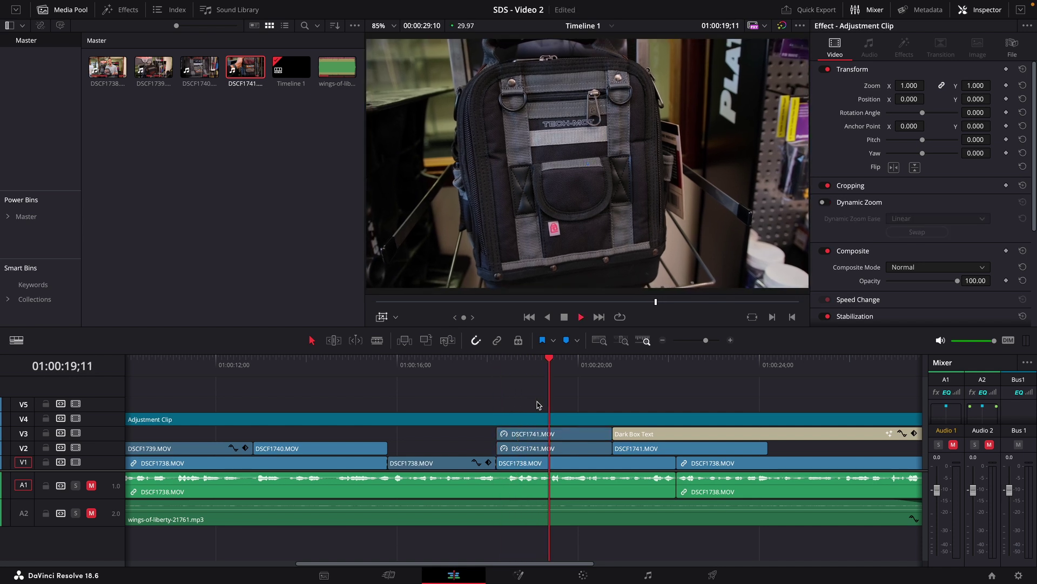
key("space")
- Delete DSCF1741.MOV from V3 and play back the cut from 18;05 to 23;21
left_click(545, 434)
key("BackSpace")
left_click(495, 364)
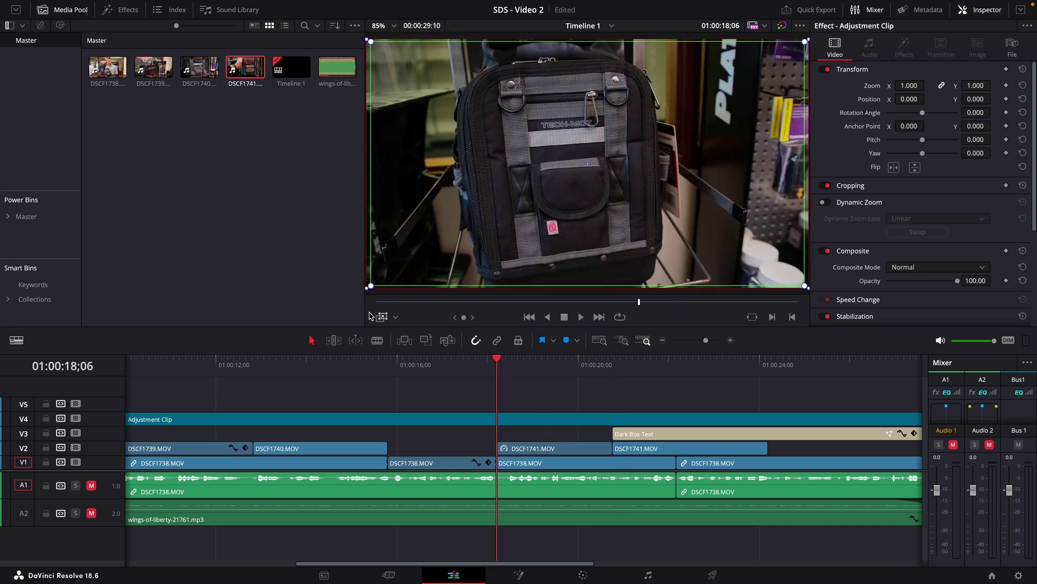
key("space")
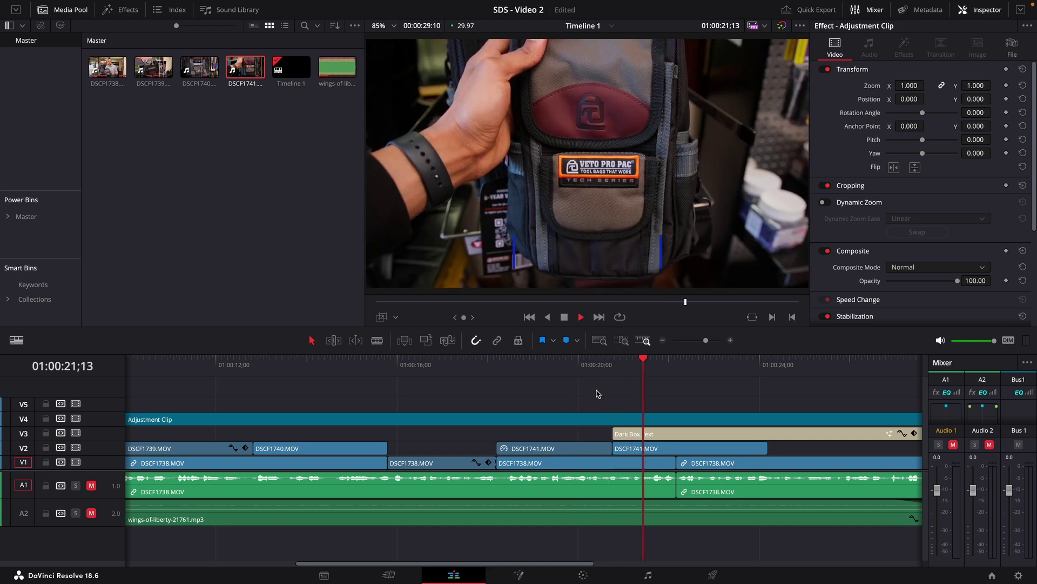
key("space")
scroll(603, 382, "down", 4)
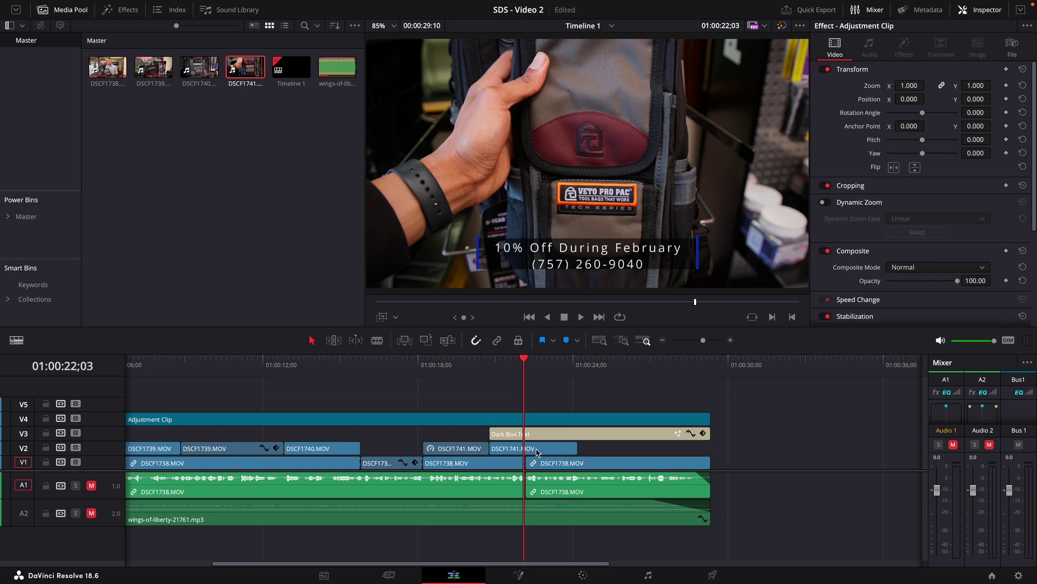
key("space")
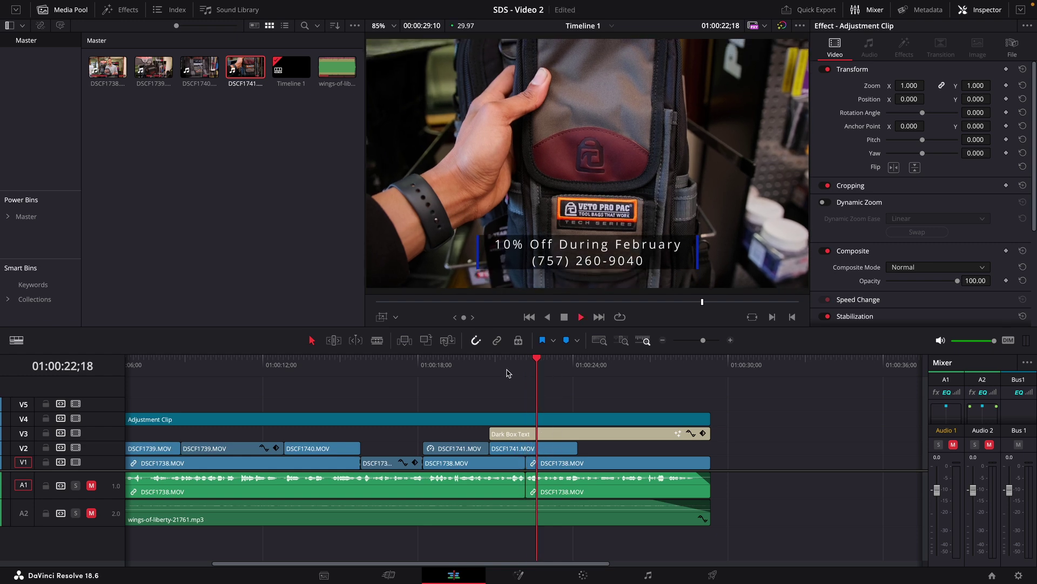
key("space")
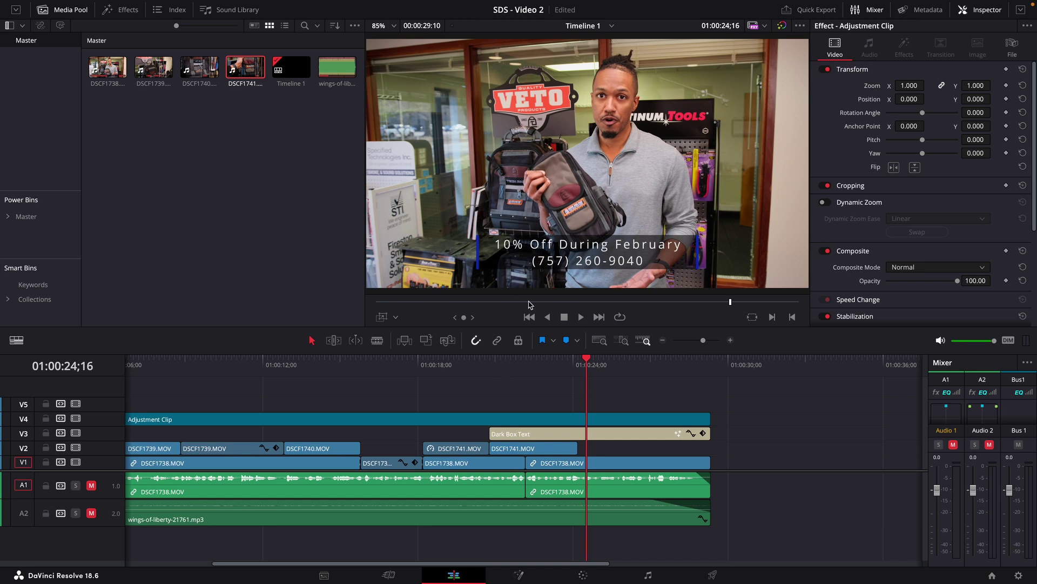
- Show the Titles effects list and review the rest of the edit and its start
left_click(120, 9)
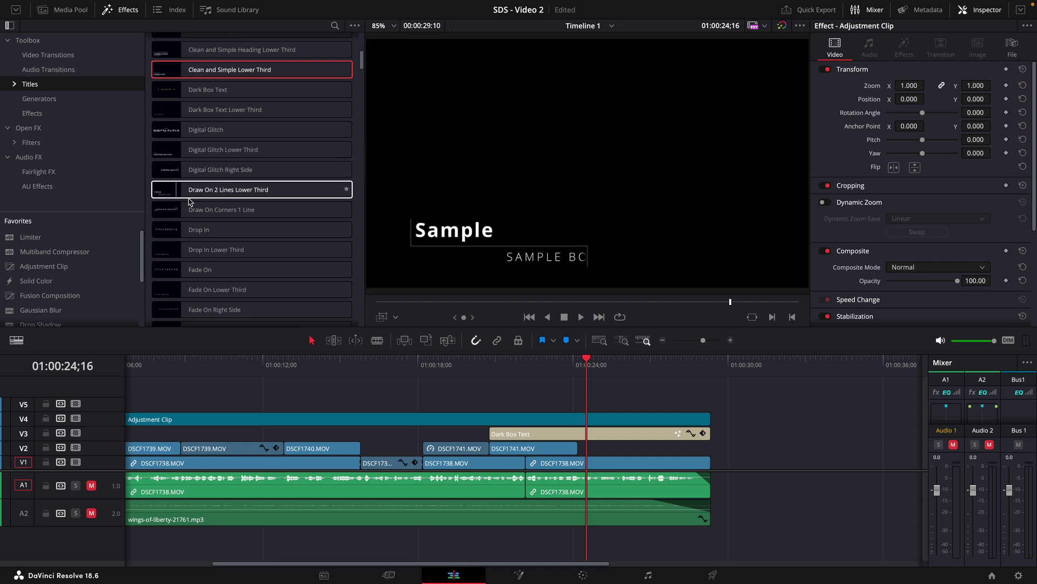
left_click_drag(492, 370, 643, 384)
key("space")
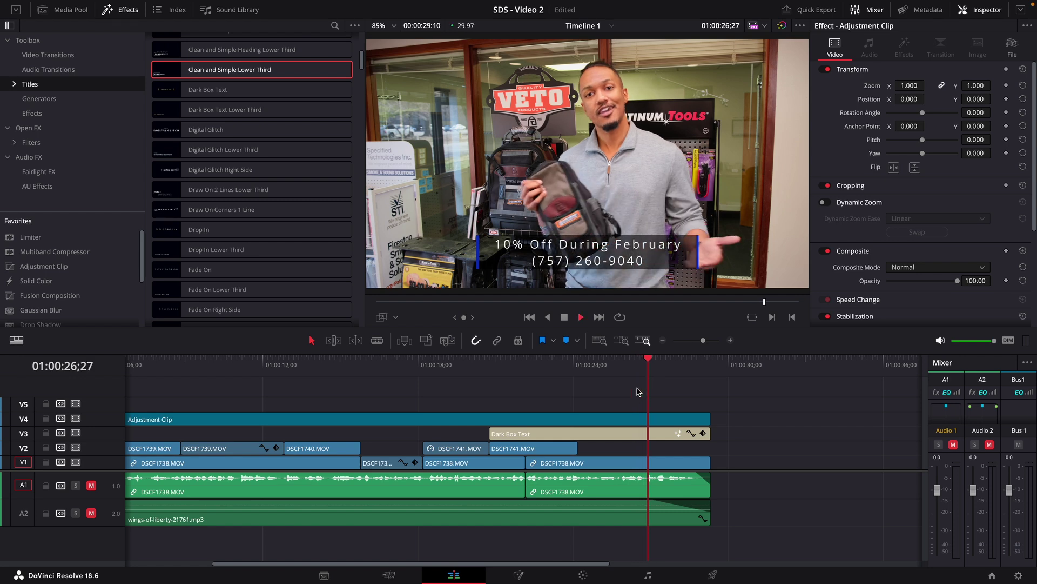
scroll(634, 393, "down", 5)
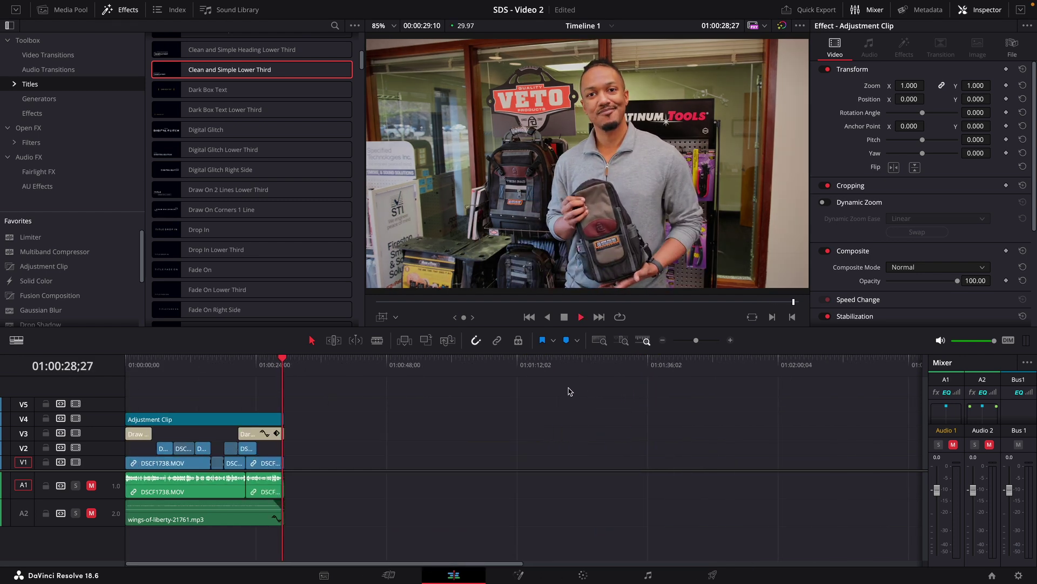
key("Home")
mouse_move(177, 365)
left_mouse_down()
mouse_move(198, 366)
mouse_move(173, 366)
left_mouse_up()
left_click(201, 425)
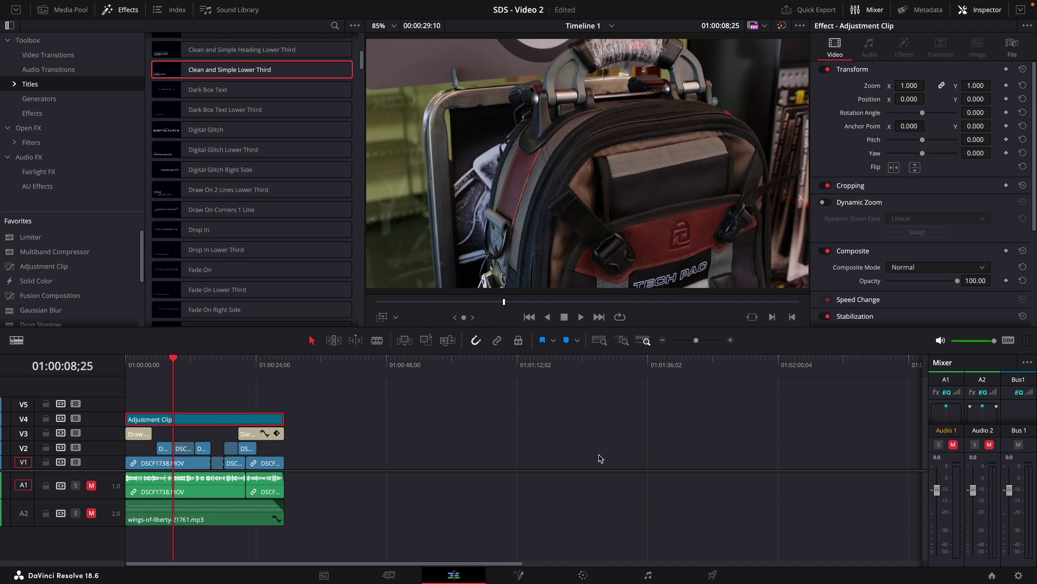
- On the Color page, scrub to the VETO sign frame, toggle the node graph, close vignette settings
left_click(589, 577)
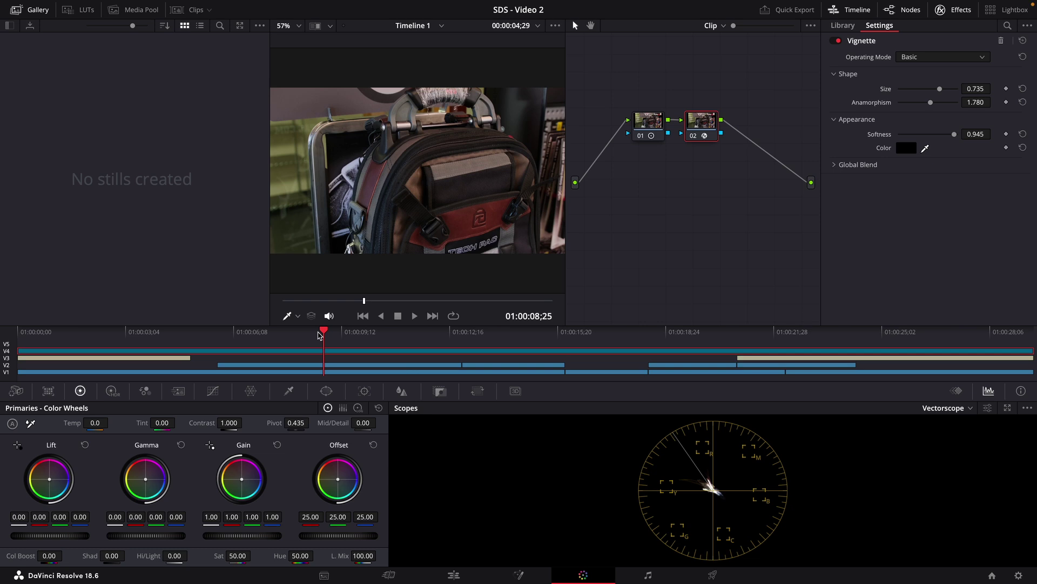
left_click_drag(323, 331, 200, 346)
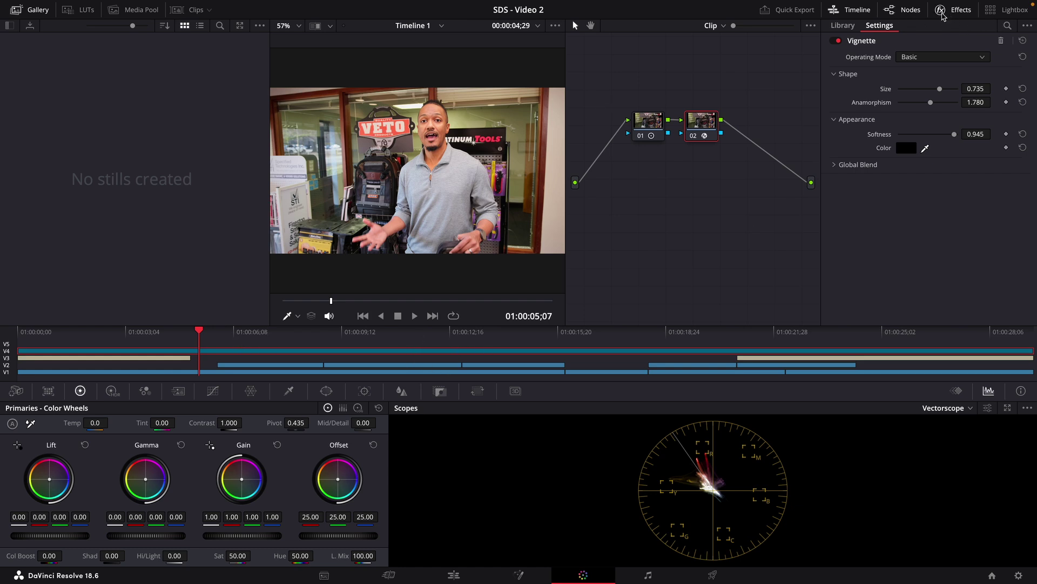
left_click(901, 10)
left_click(898, 10)
left_click(899, 11)
left_click(899, 11)
left_click(898, 11)
left_click(899, 11)
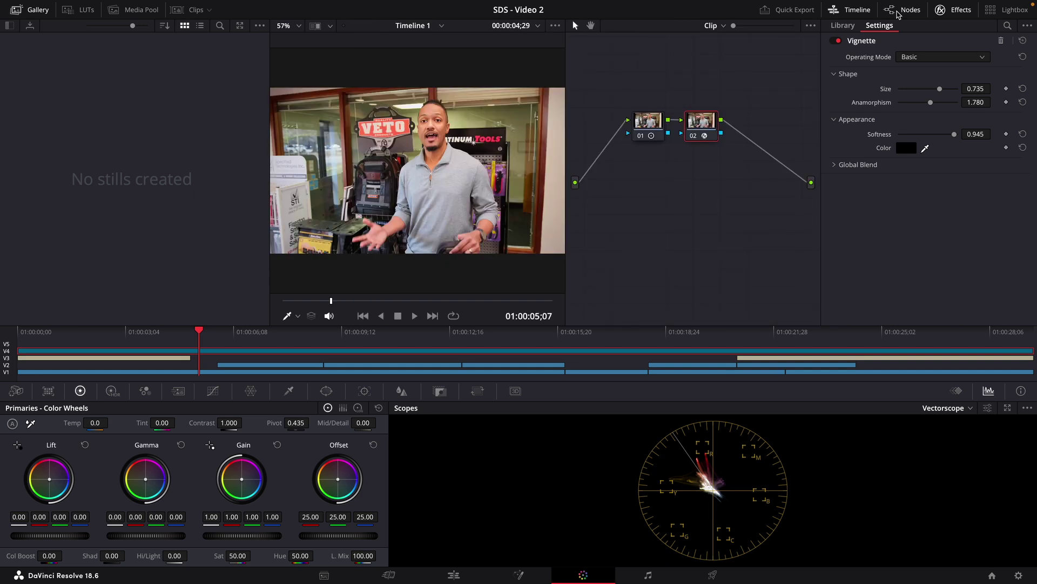
left_click(943, 10)
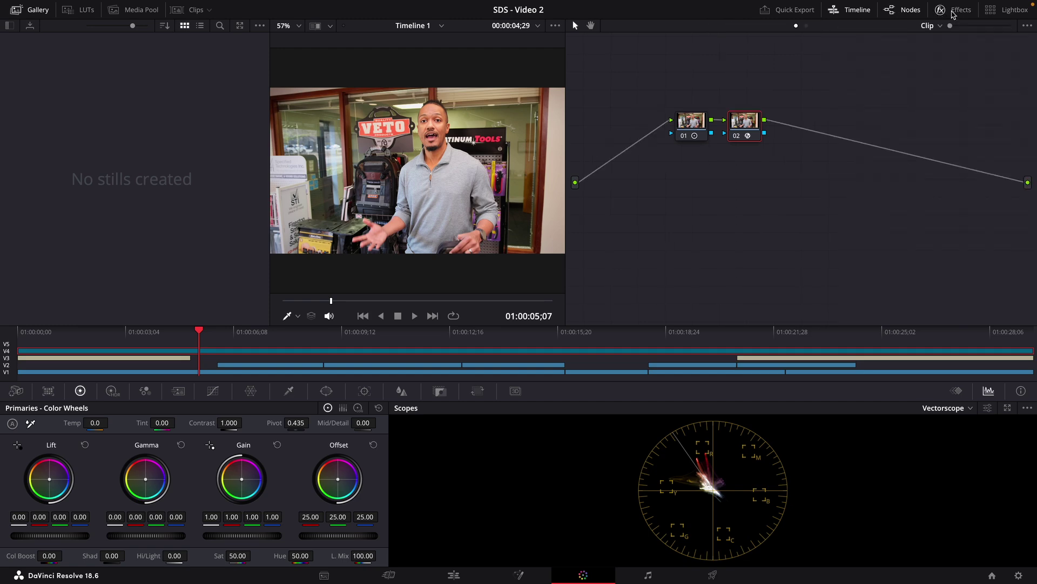
- Compare the graded shot with the original by bypassing and restoring the grade
left_click(899, 11)
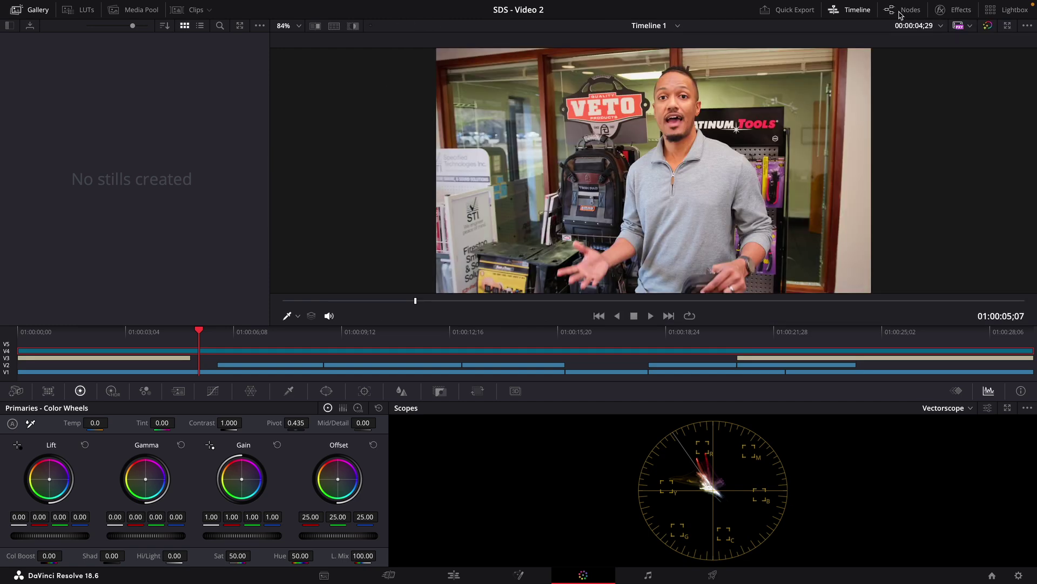
left_click(951, 11)
left_click(946, 13)
left_click(989, 27)
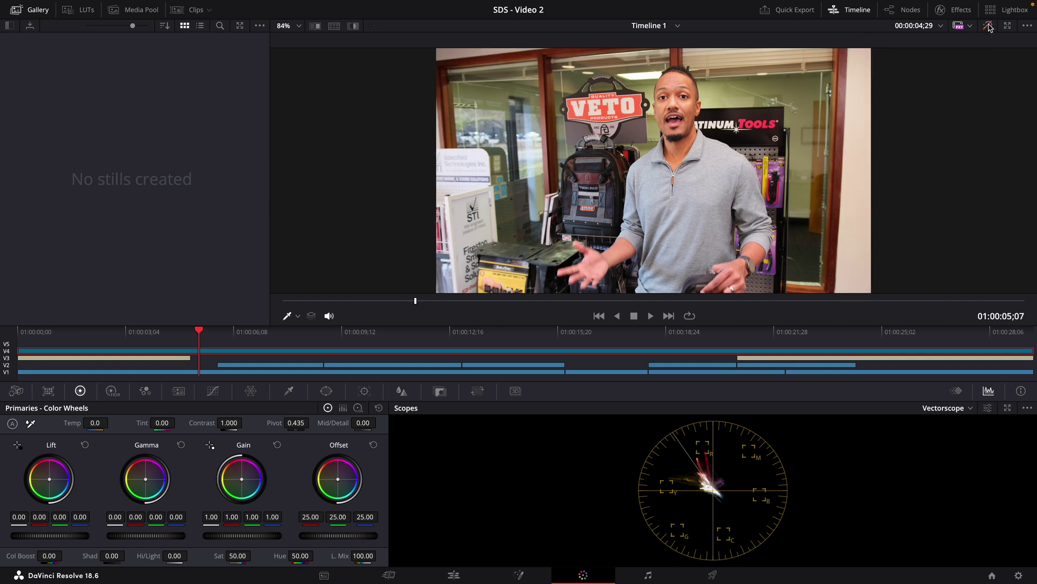
left_click(989, 27)
left_click(988, 27)
left_click(989, 27)
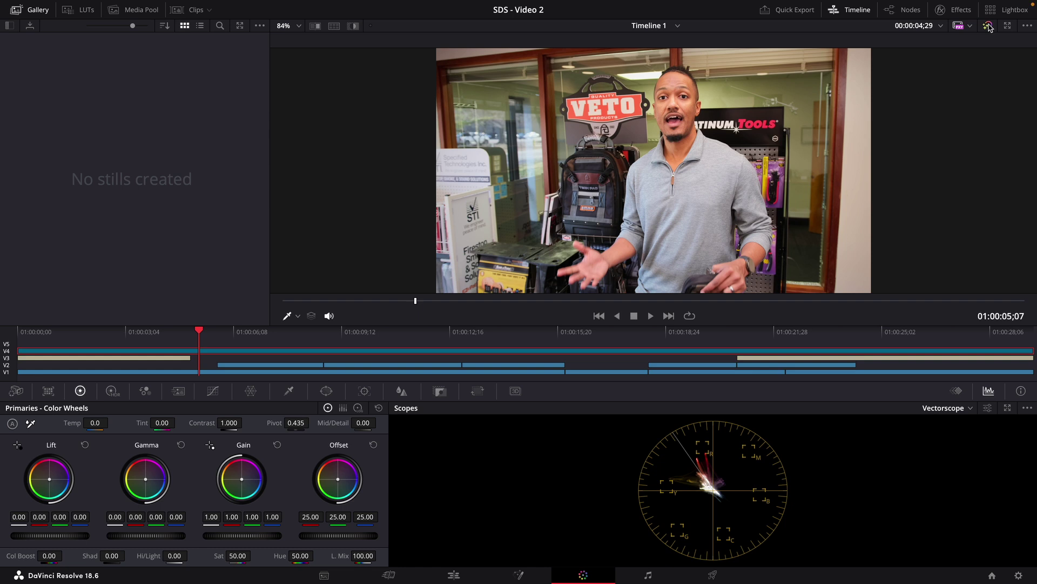
left_click(893, 14)
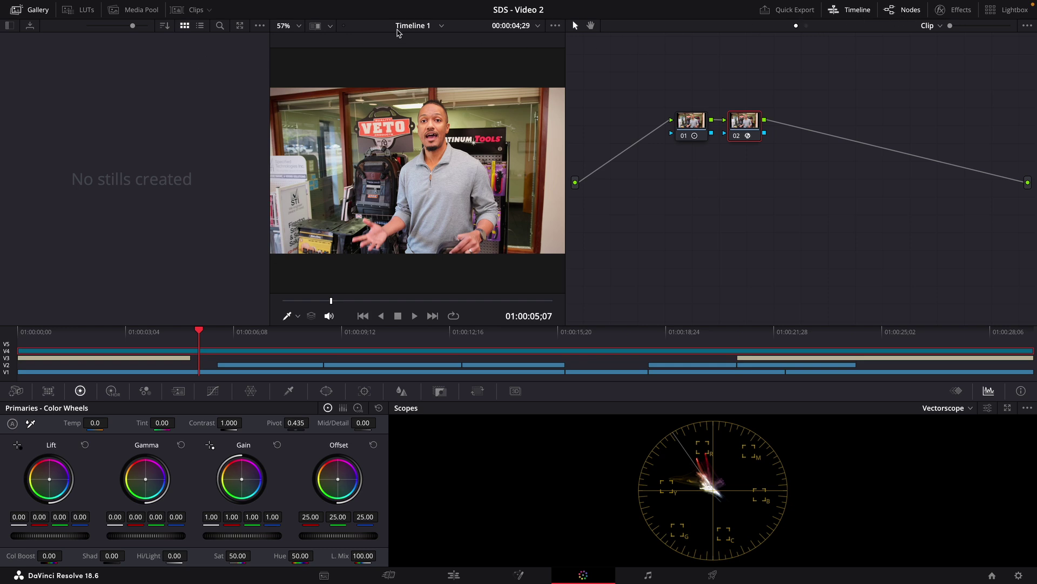
left_click(33, 10)
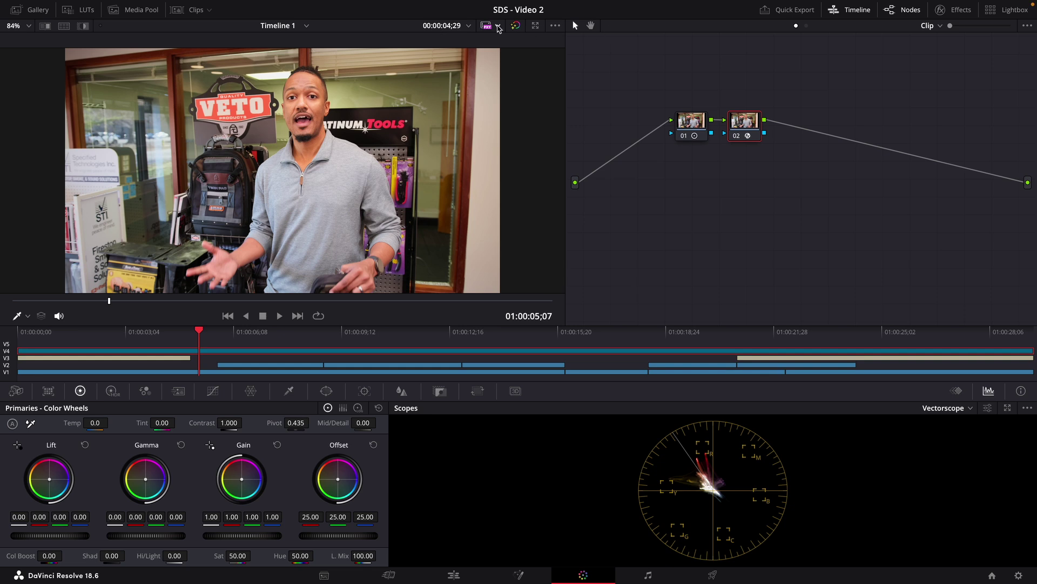
left_click(515, 26)
left_click(515, 26)
- Select node 01, shift node 02 right, and toggle node 01 on and off to compare
left_click(702, 125)
left_click_drag(738, 129, 761, 129)
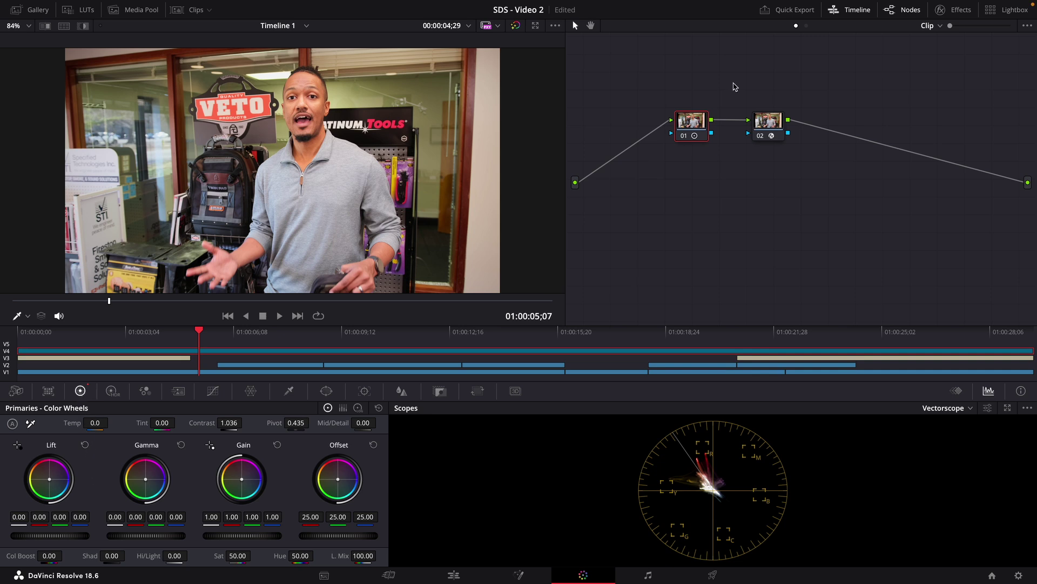
left_click(684, 136)
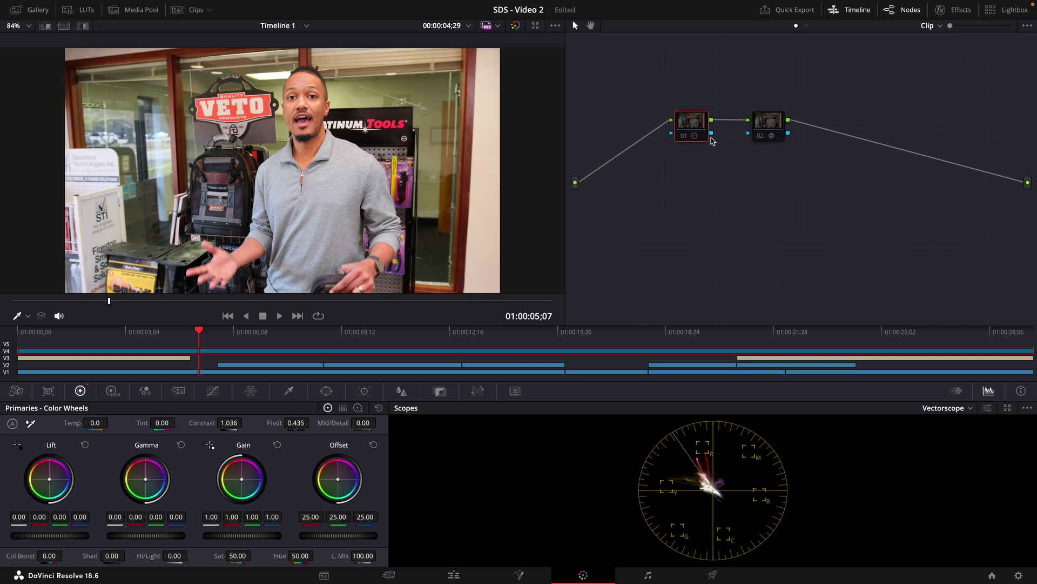
left_click(684, 136)
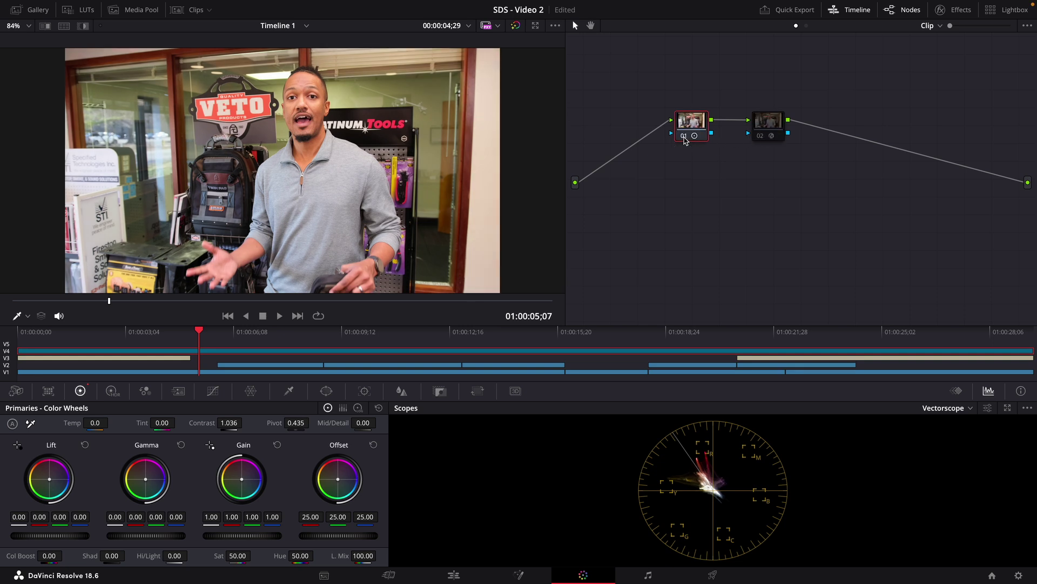
left_click(684, 137)
left_click(684, 137)
left_click(683, 137)
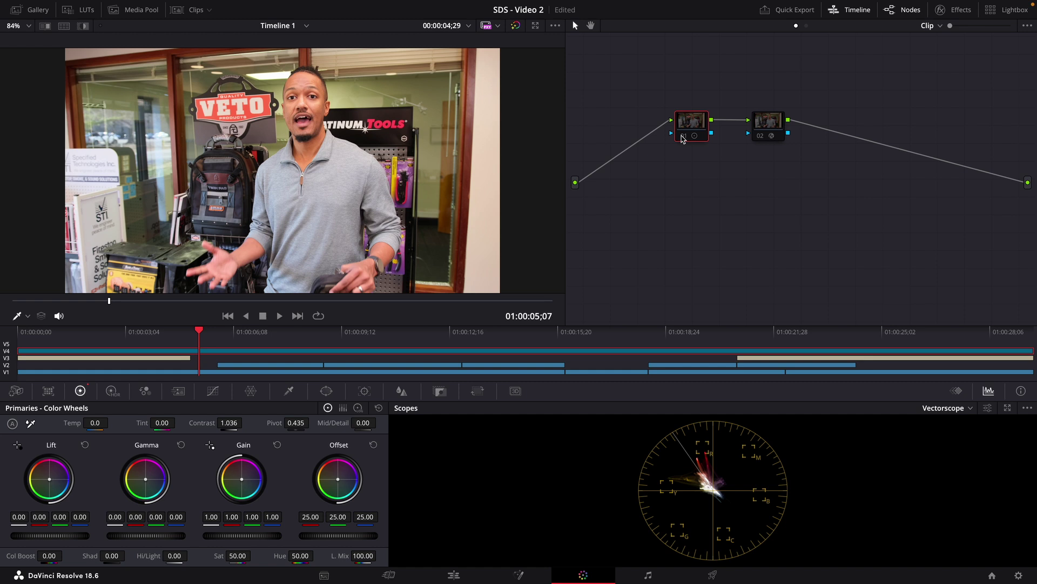
left_click(682, 137)
left_click(682, 137)
left_click(682, 137)
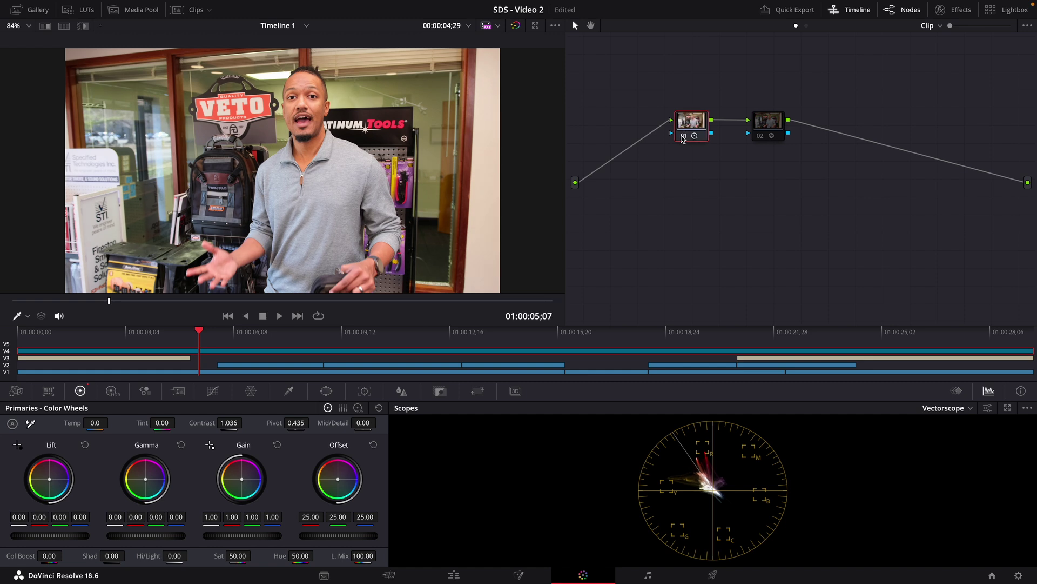
- Try raising Contrast to 1.152, undo it back to 1.036, and save the project
left_click_drag(227, 425, 227, 425)
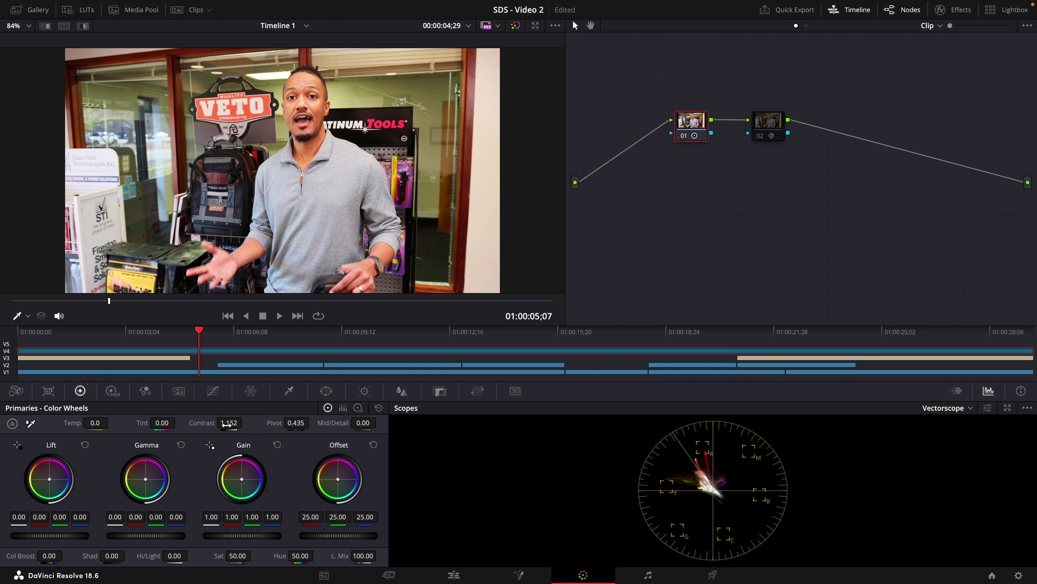
key("ctrl+z")
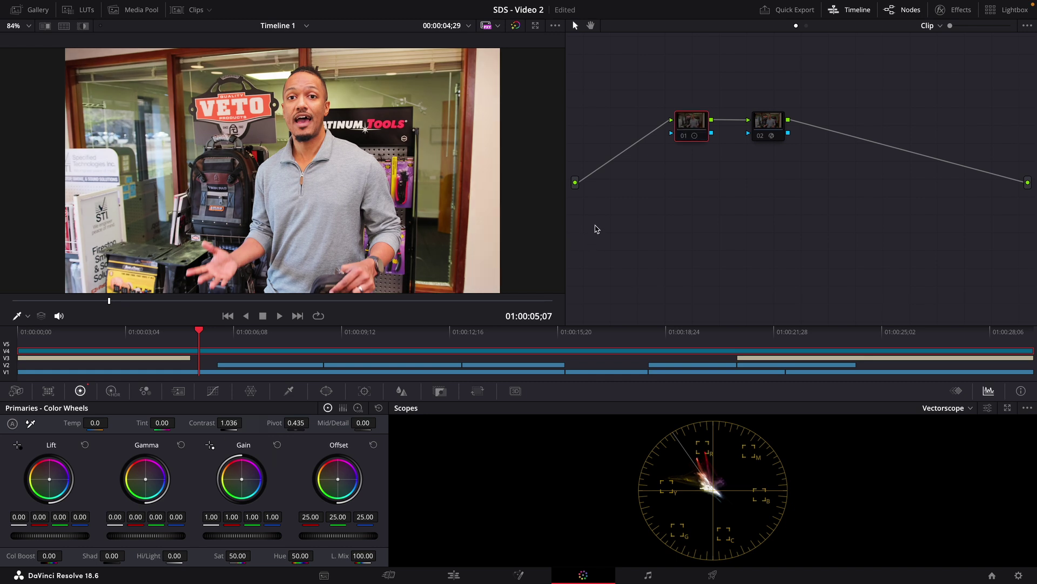
key("ctrl+s")
- Compare node 01 on and off again, then select and enable node 02
left_click(683, 136)
left_click(684, 137)
left_click(684, 138)
left_click(683, 138)
left_click(684, 137)
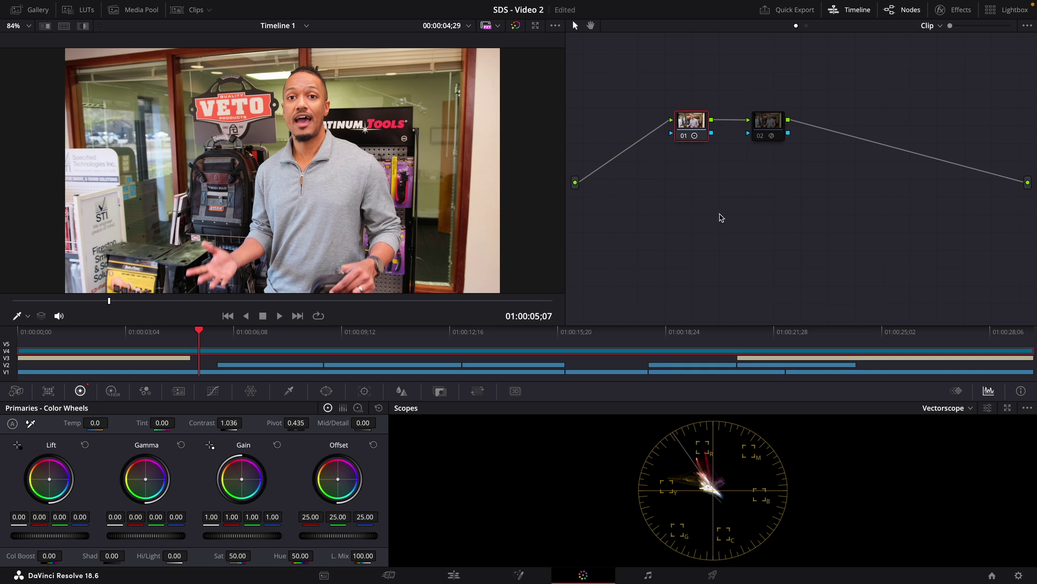
left_click(771, 135)
left_click(762, 138)
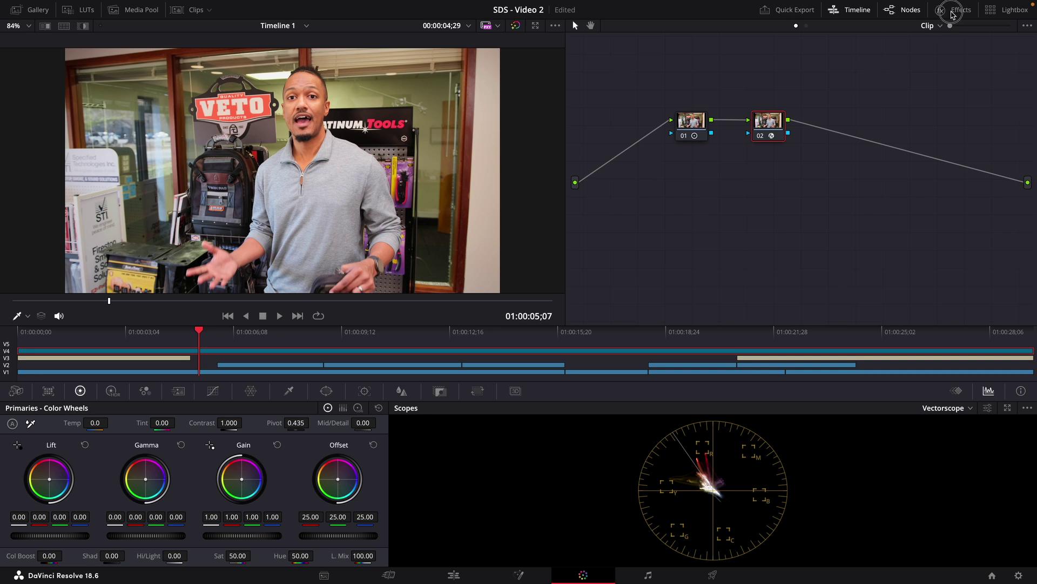
- Search the effects library for 'vig' and apply Vignette to node 02
left_click(952, 13)
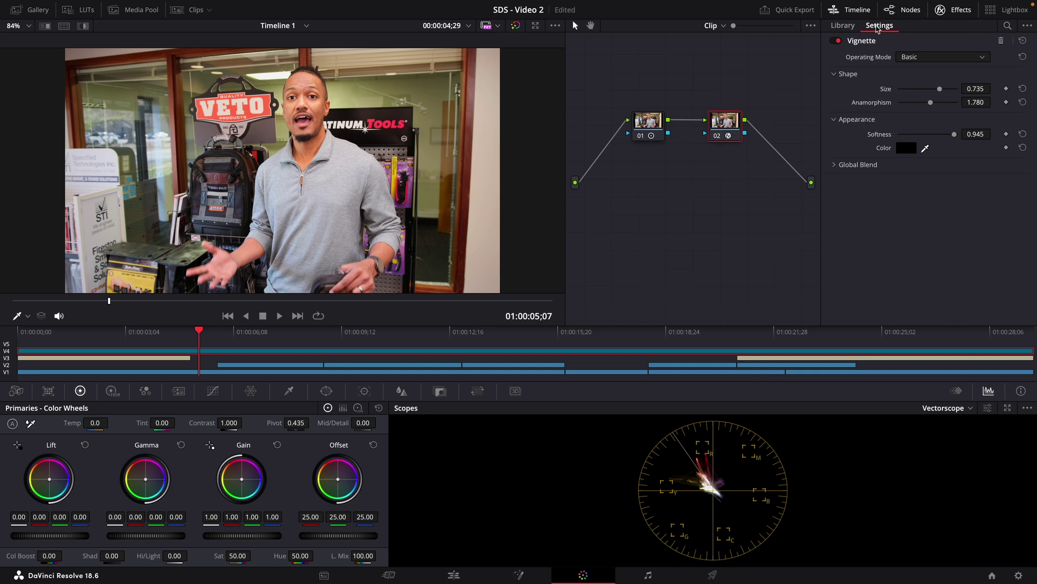
left_click(843, 26)
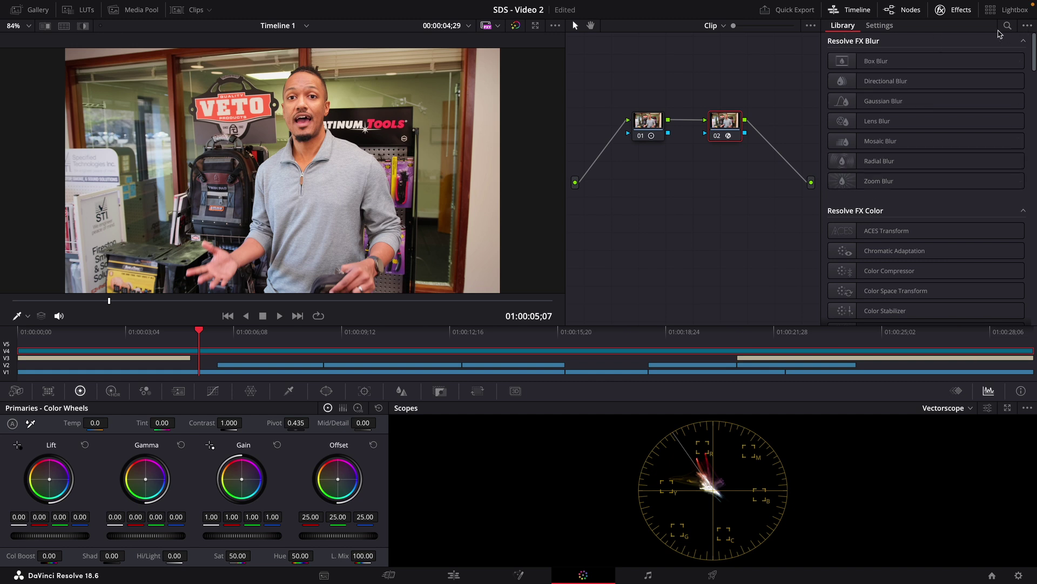
left_click(1007, 26)
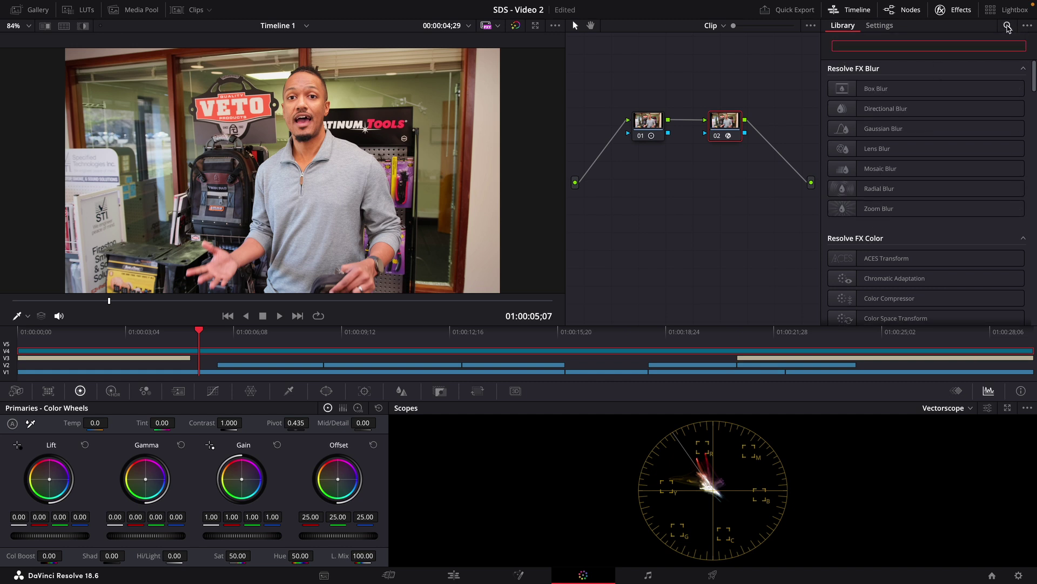
type("vig")
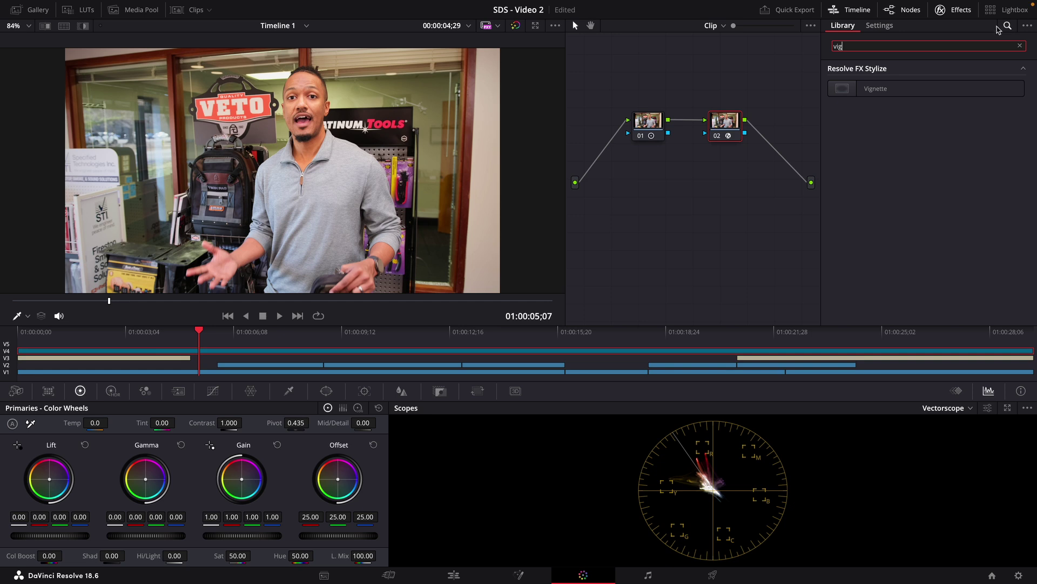
left_click_drag(875, 89, 727, 137)
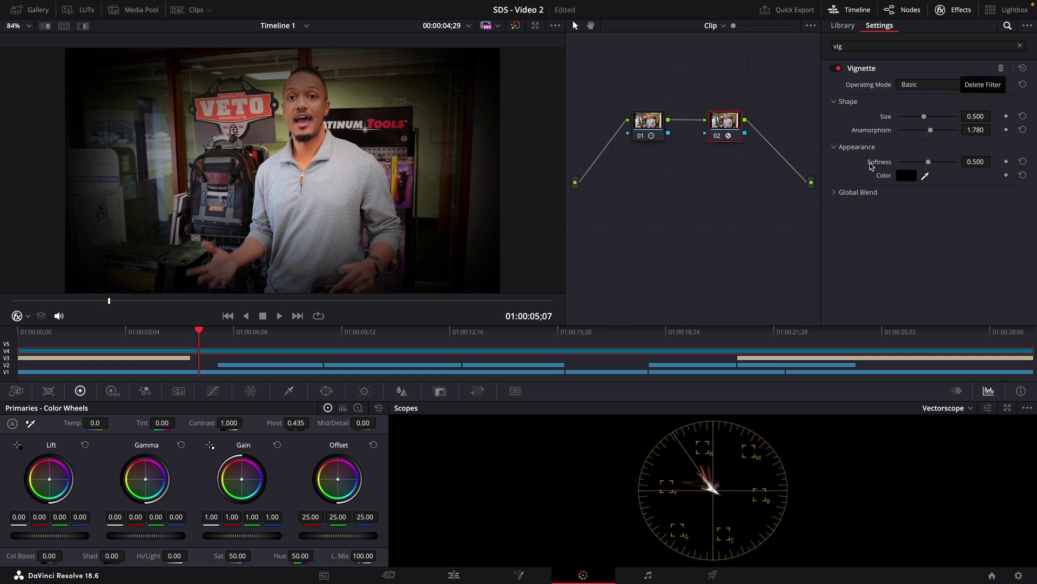
- Select node 02 to show its Vignette settings
left_click(640, 128)
left_click(730, 128)
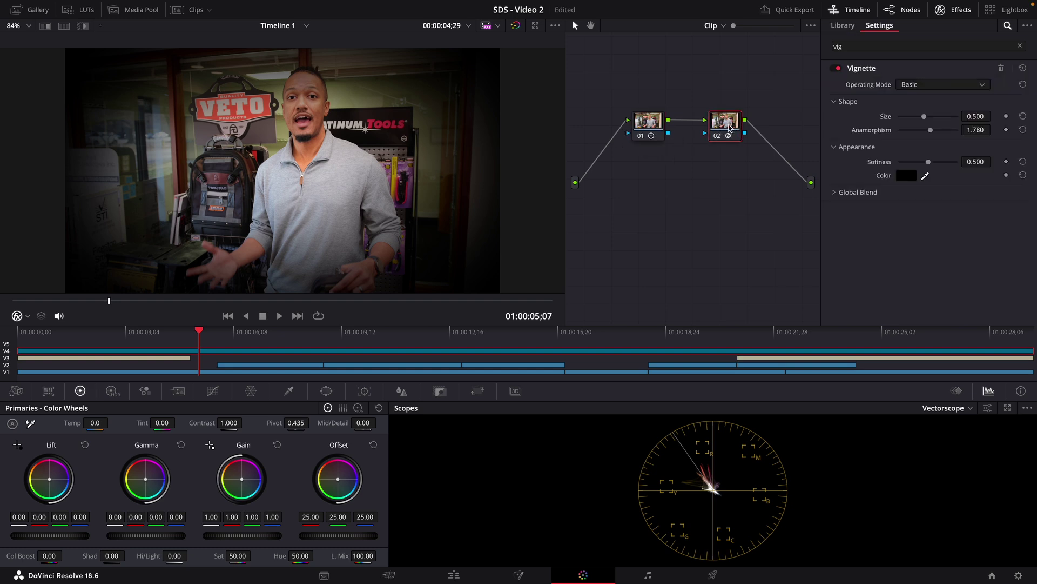
key("shift+semicolon")
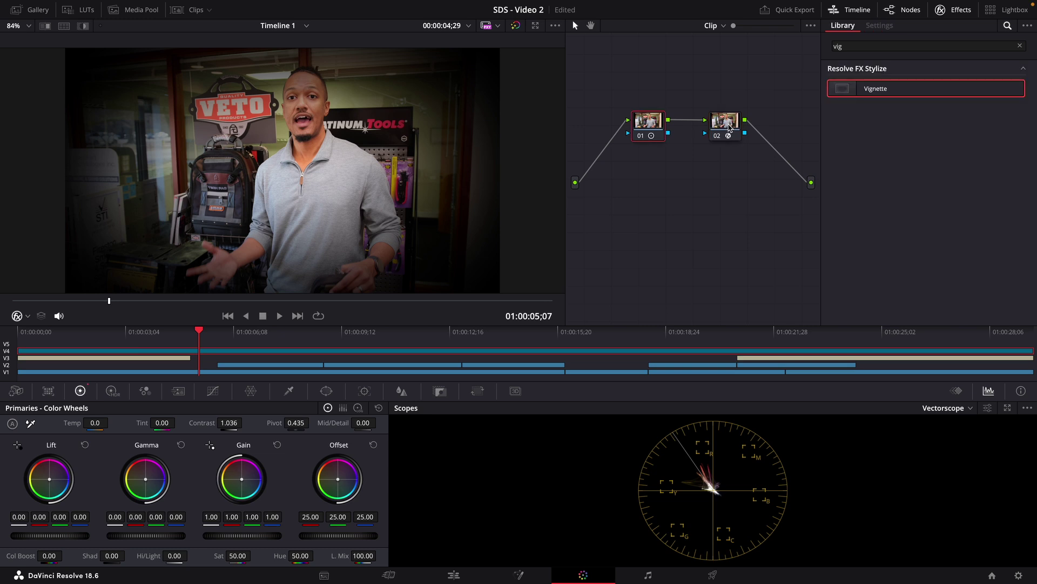
left_click(725, 127)
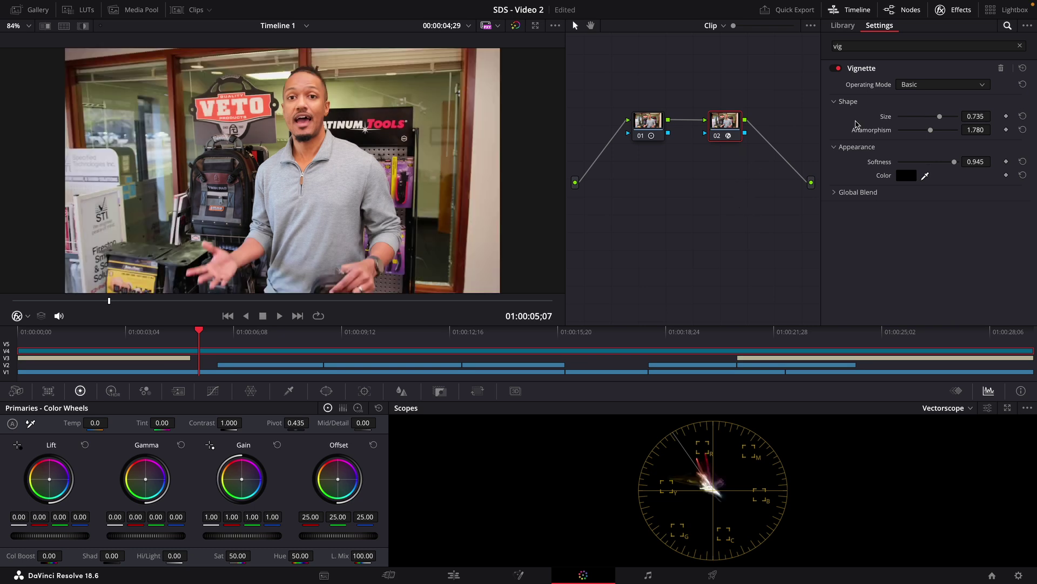
- Keep the vignette in Basic mode, set Size to 0.711 and raise Global Blend to 0.973
left_click(956, 87)
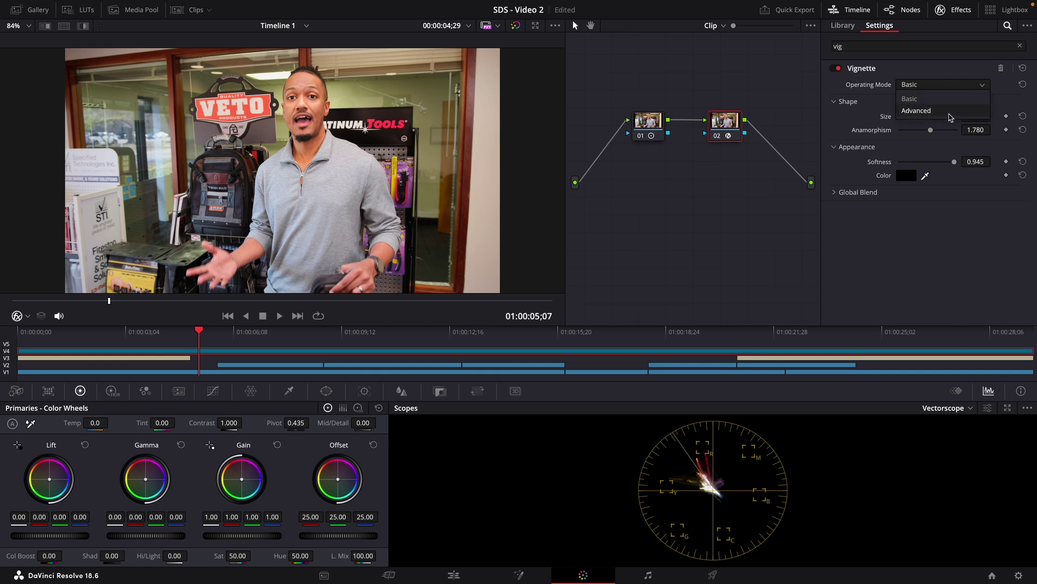
left_click(952, 92)
left_click(948, 85)
left_click(943, 100)
left_click(954, 85)
left_click(951, 110)
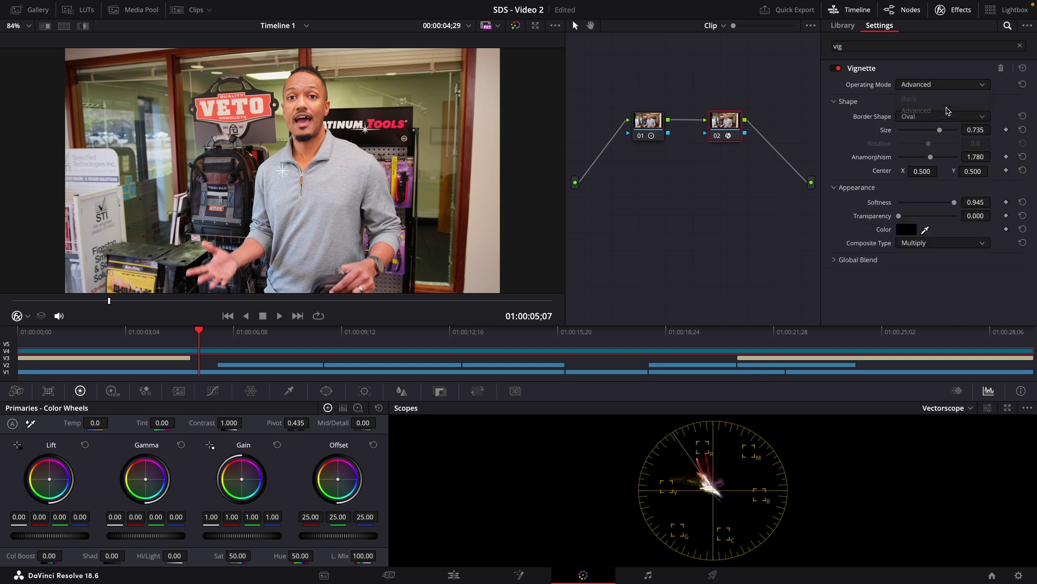
left_click(948, 86)
left_click(946, 98)
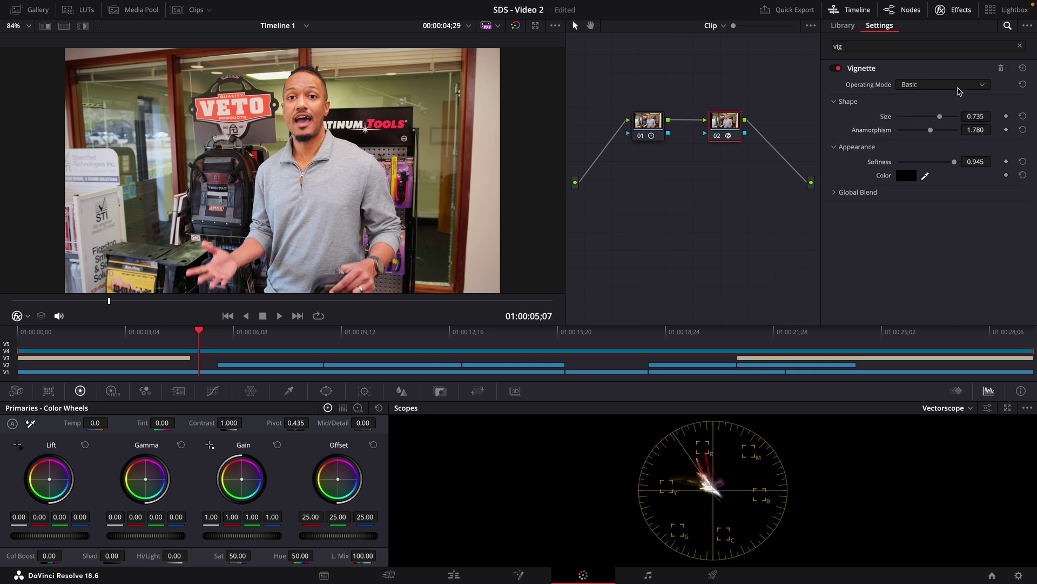
mouse_move(940, 119)
left_mouse_down()
mouse_move(926, 116)
mouse_move(938, 116)
left_mouse_up()
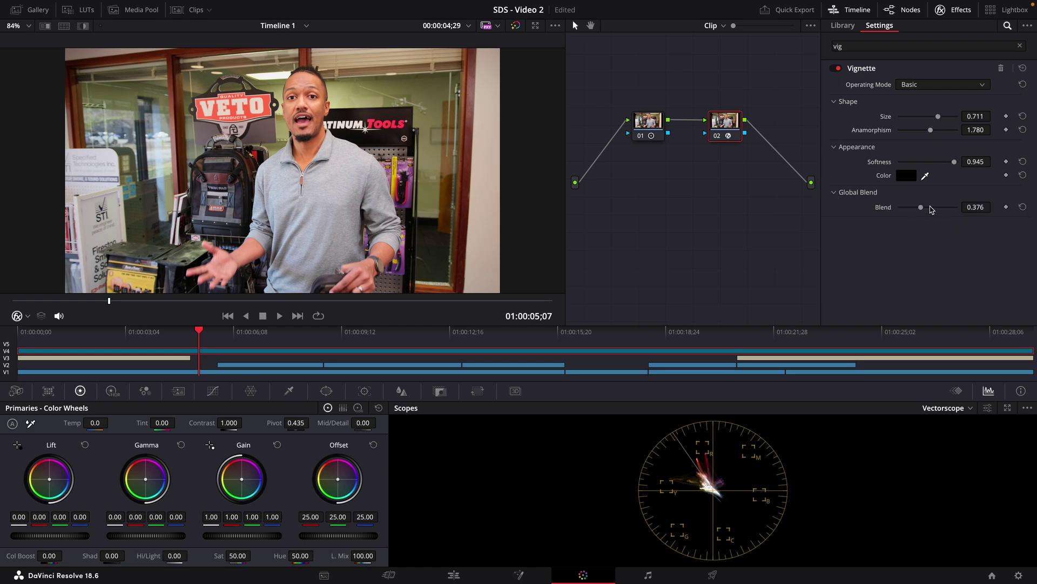
mouse_move(952, 207)
left_mouse_down()
mouse_move(869, 211)
mouse_move(967, 209)
mouse_move(907, 213)
mouse_move(984, 220)
mouse_move(942, 215)
left_mouse_up()
- Lower the vignette blend to 0.376, compare the grade on and off, and review the edit
left_click_drag(836, 201, 728, 178)
left_click(716, 137)
left_click(716, 137)
left_click(517, 26)
left_click(516, 26)
left_click(454, 575)
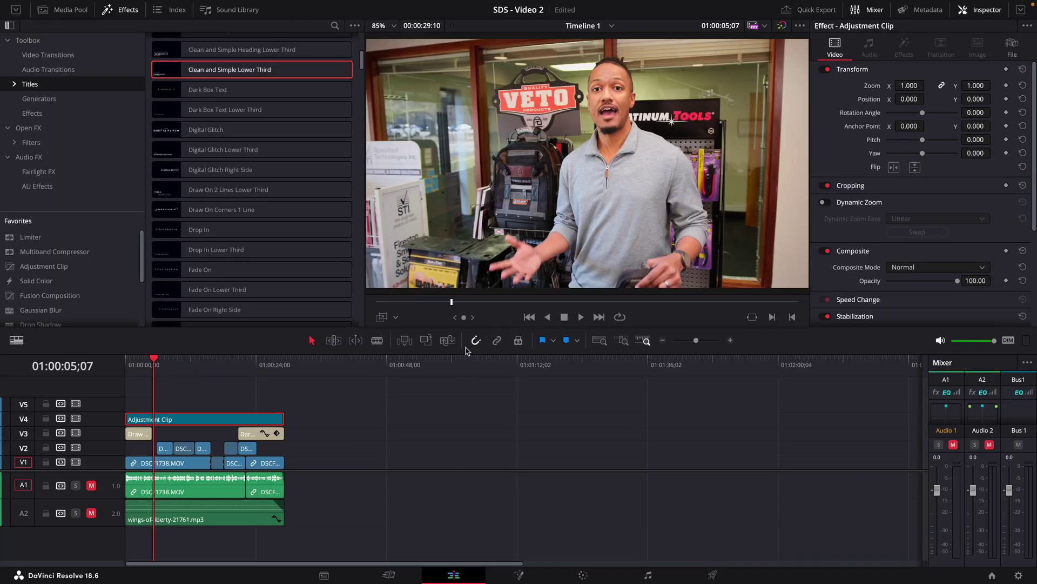
left_click_drag(169, 365, 254, 374)
left_click(712, 575)
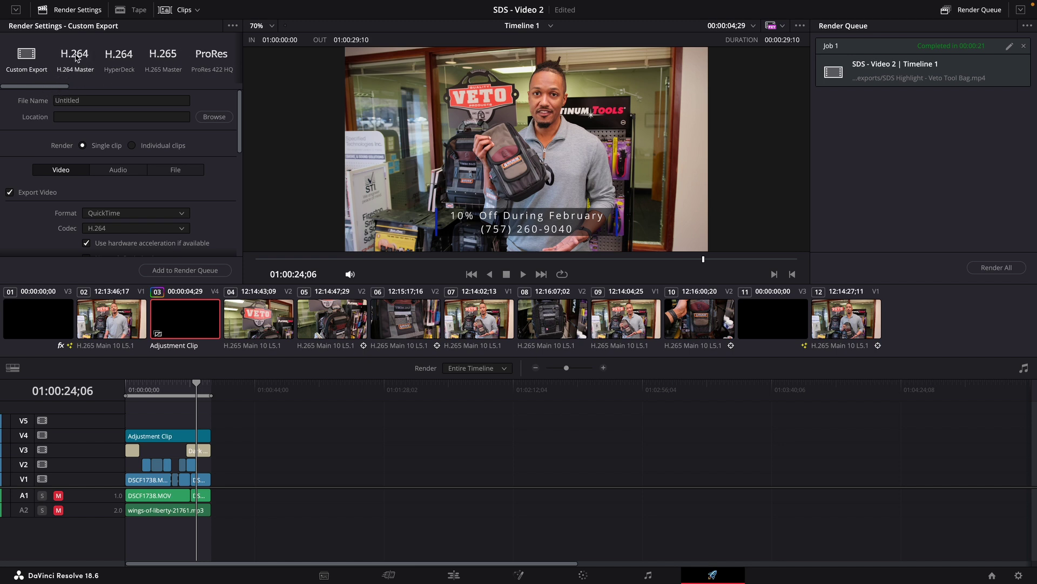
- Try the YouTube 1080p and H.264 Master presets, then choose Custom Export
left_click_drag(34, 91, 75, 89)
left_click(115, 62)
left_click_drag(91, 87, 57, 86)
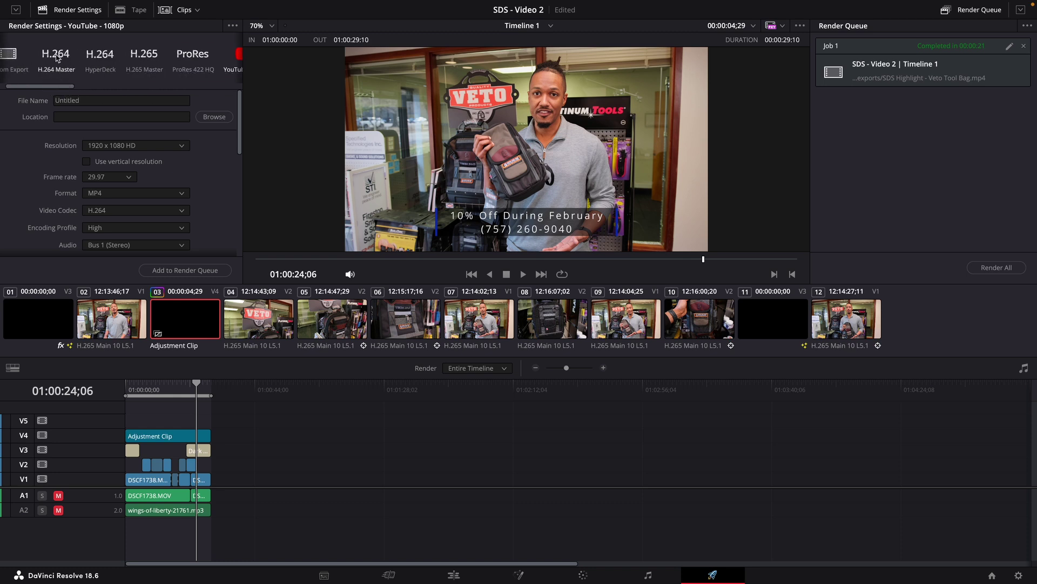
left_click(54, 72)
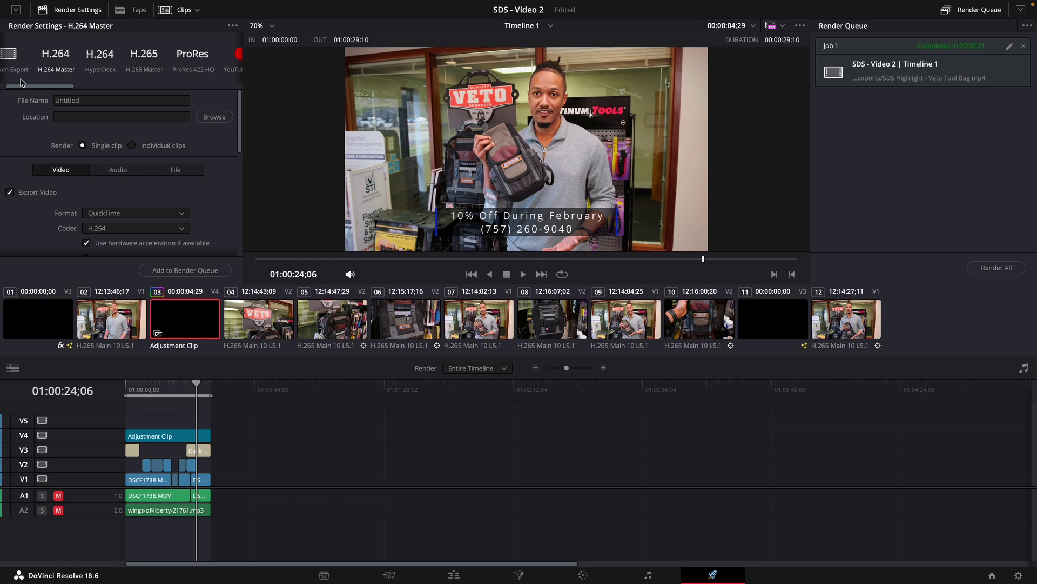
left_click_drag(32, 86, 28, 86)
left_click(26, 57)
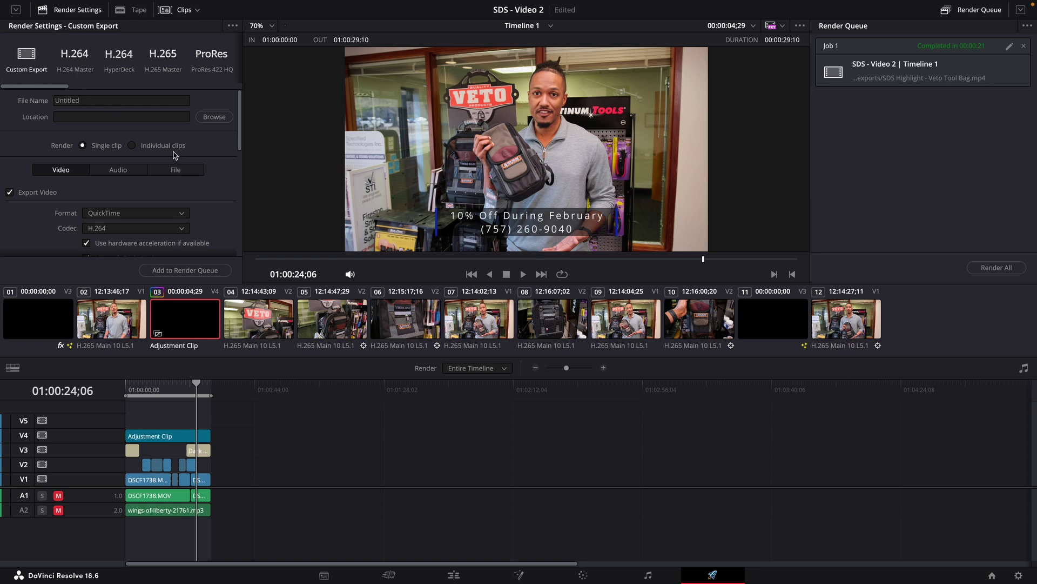
- Set the Custom Export output format to MP4
scroll(157, 151, "down", 5)
scroll(146, 155, "up", 5)
scroll(145, 156, "down", 1)
left_click(151, 181)
left_click(125, 254)
left_click(162, 181)
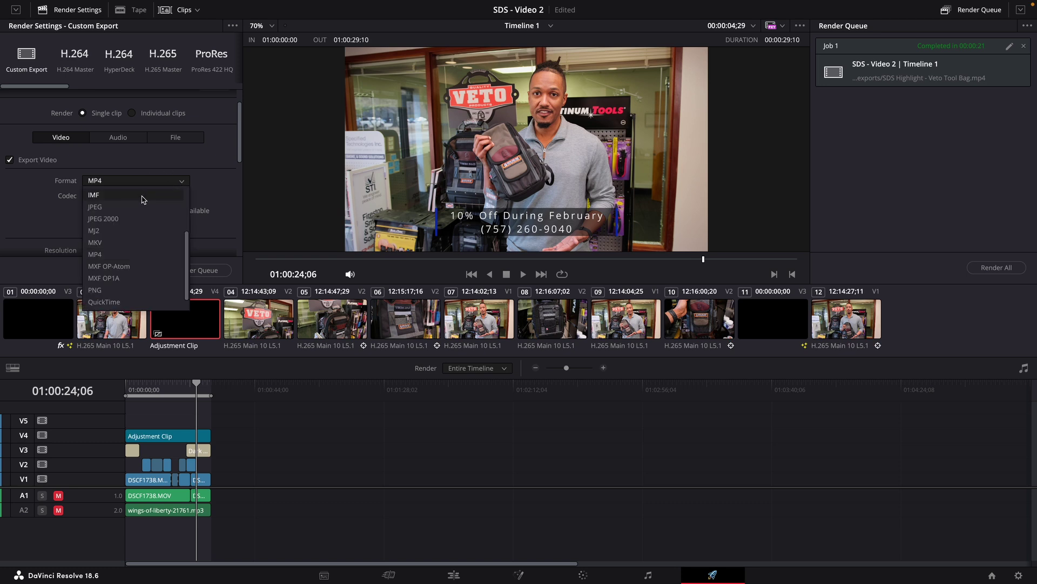
left_click(130, 254)
- Select the export file name and choose a destination folder for the render
scroll(154, 171, "down", 2)
scroll(155, 171, "up", 3)
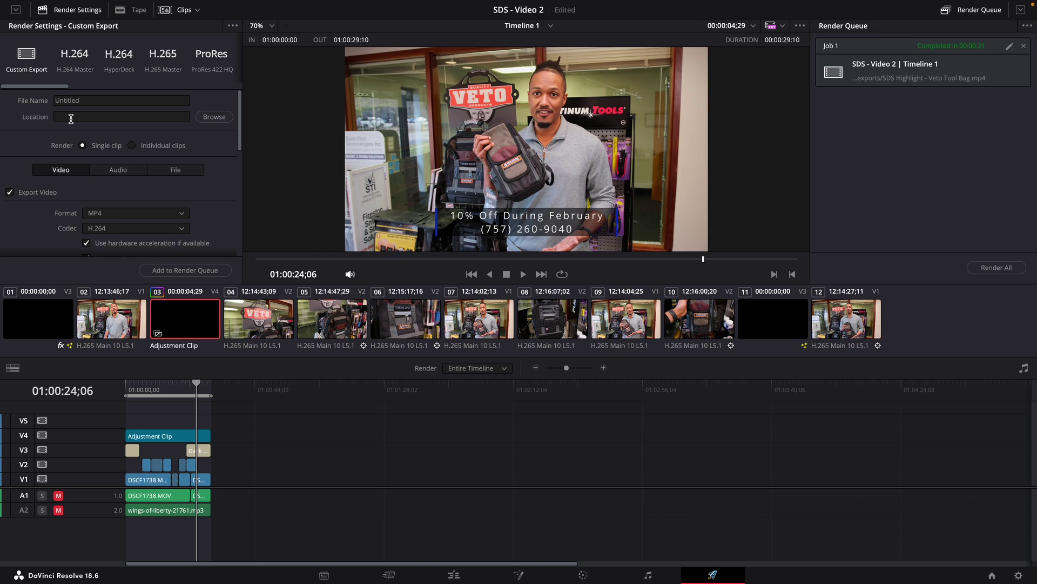
double_click(74, 100)
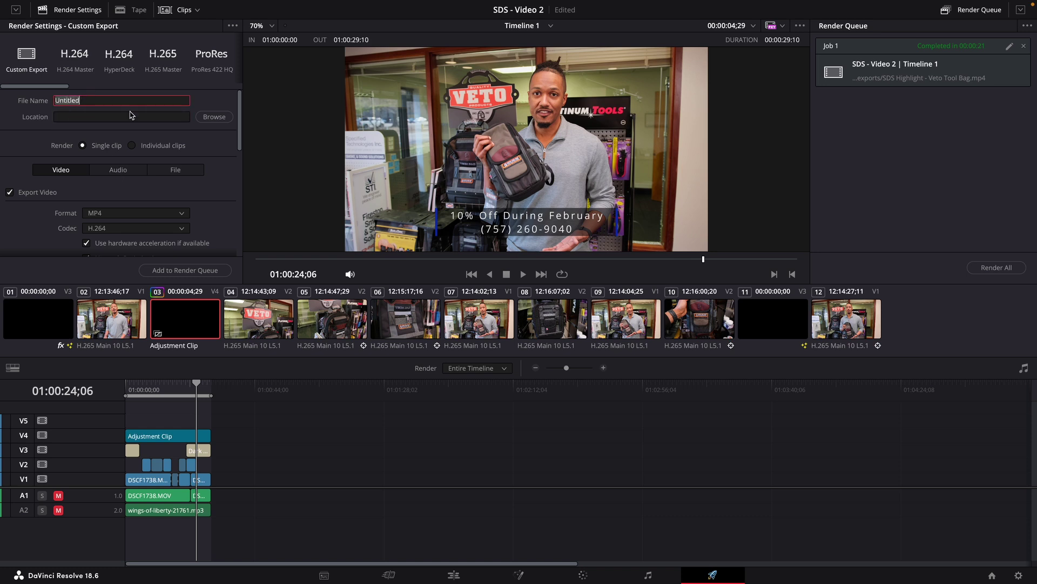
left_click(218, 117)
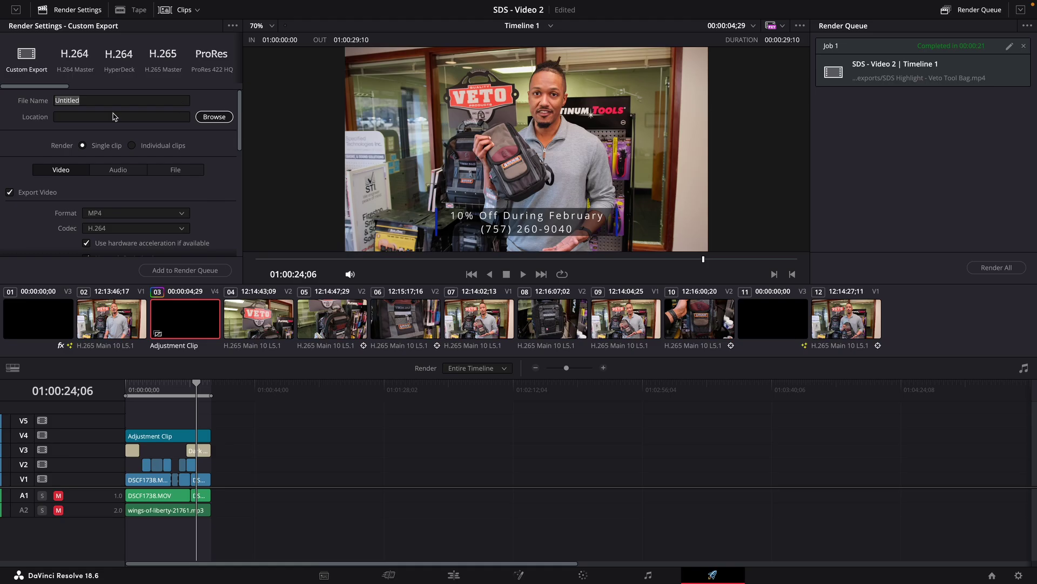